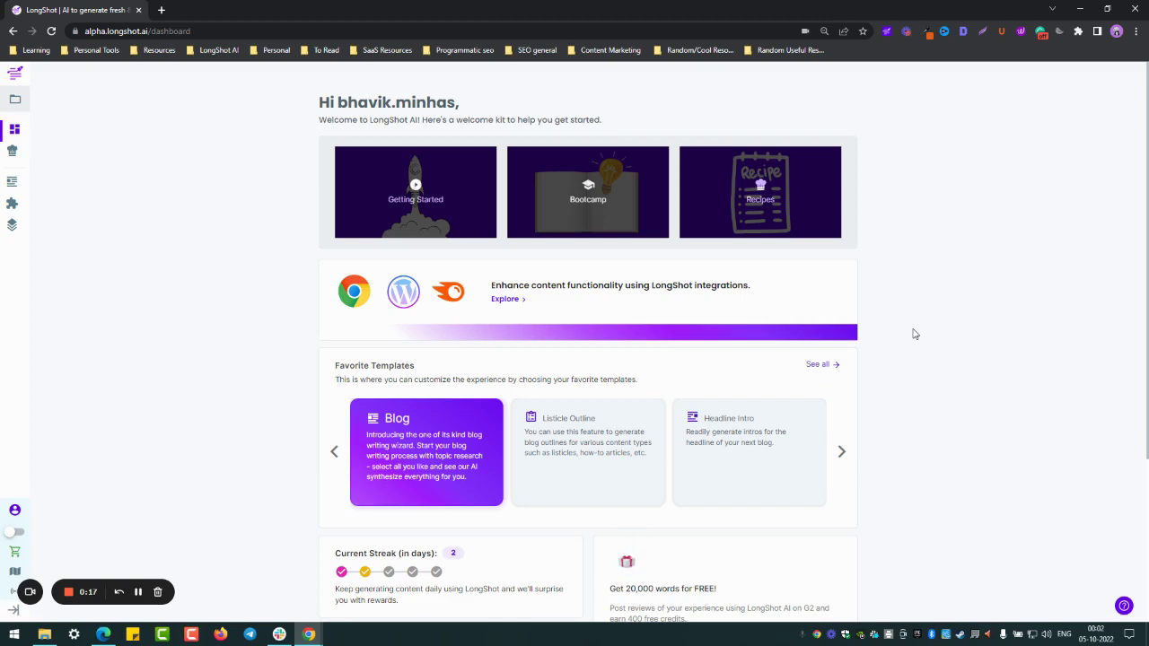
- Advance the Favorite Templates carousel so the Blog Ideas card is visible
{"action": "left_click", "coordinate": [842, 452]}
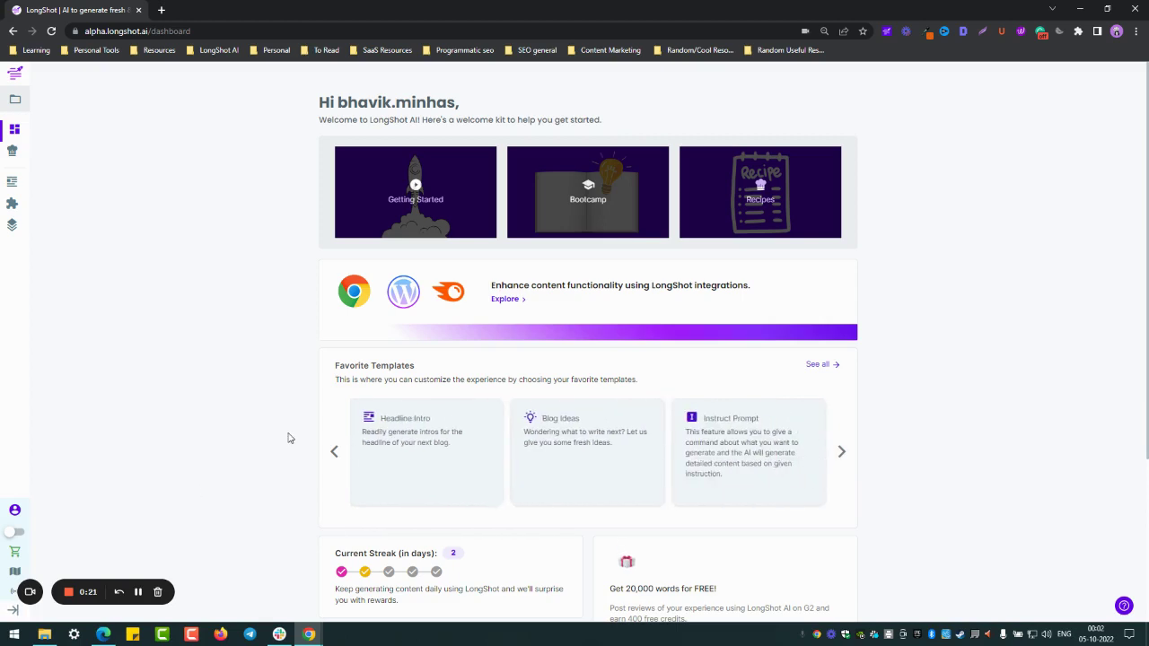
- Open Blog Ideas and generate title ideas for lifestyle tips keywords
{"action": "left_click", "coordinate": [569, 441]}
{"action": "triple_click", "coordinate": [79, 255]}
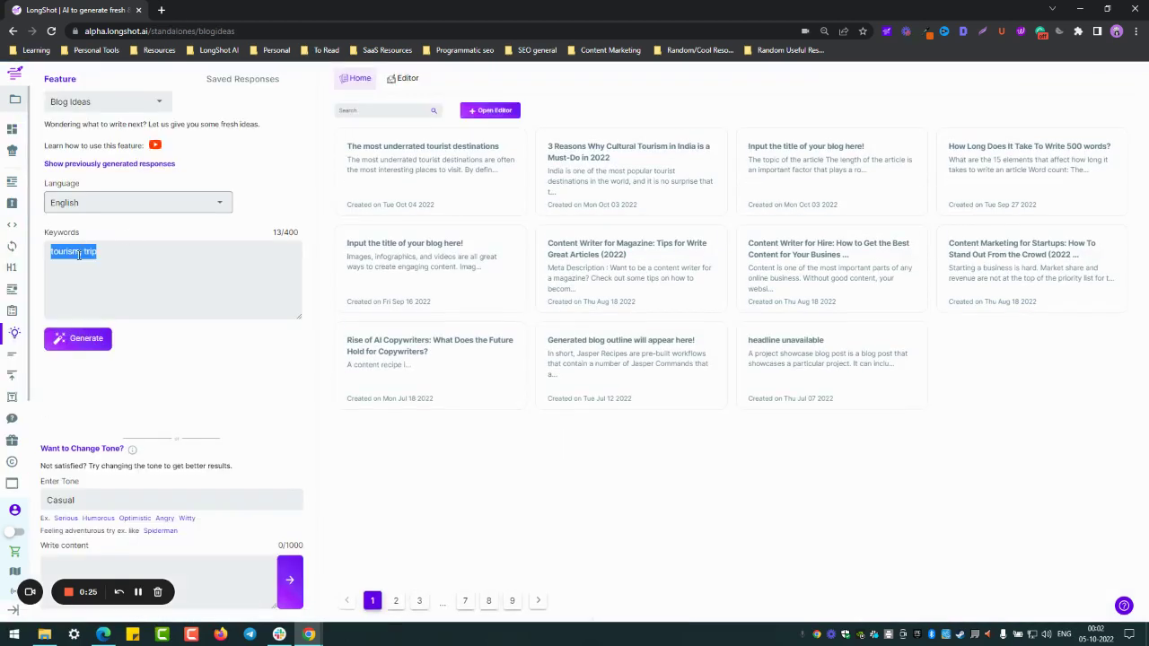
{"action": "type", "text": "lifestyle t"}
{"action": "type", "text": "ips"}
{"action": "left_click", "coordinate": [75, 339]}
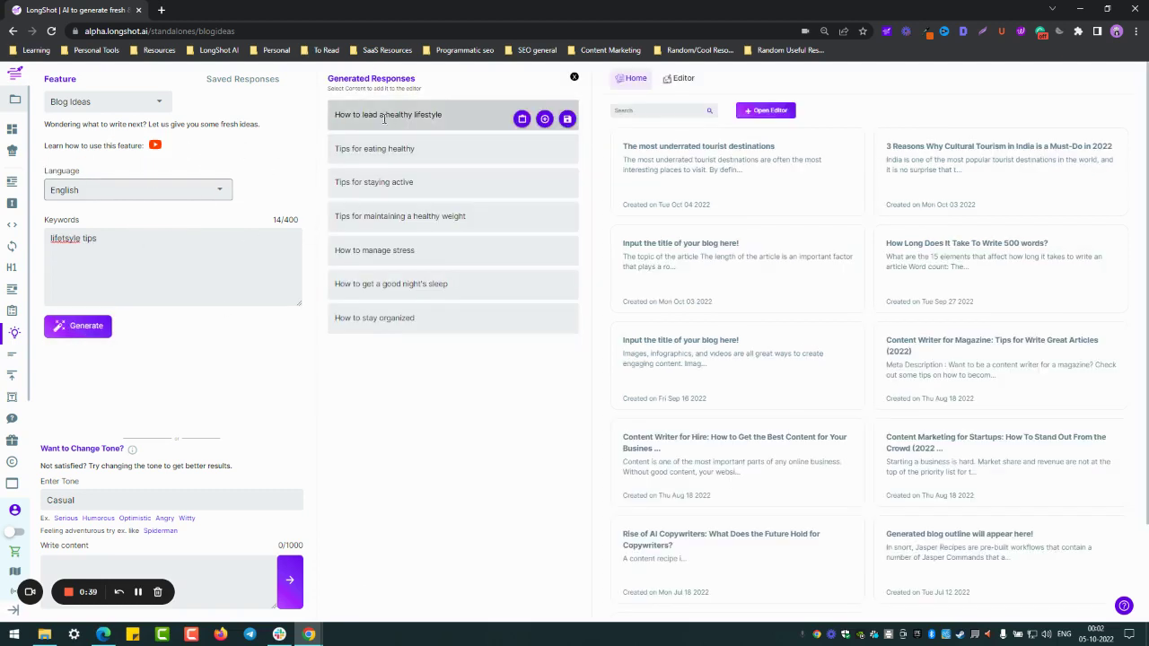
{"action": "mouse_move", "coordinate": [413, 216]}
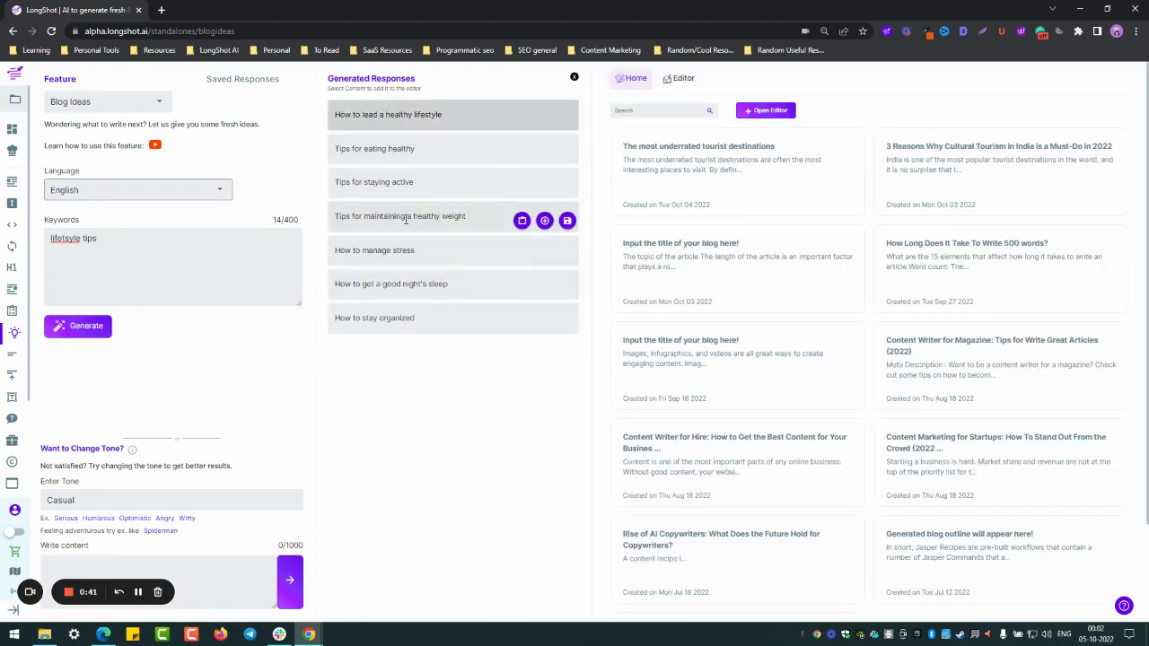
- Regenerate Blog Ideas using 'How to manage stress' as the keywords
{"action": "left_click", "coordinate": [522, 255]}
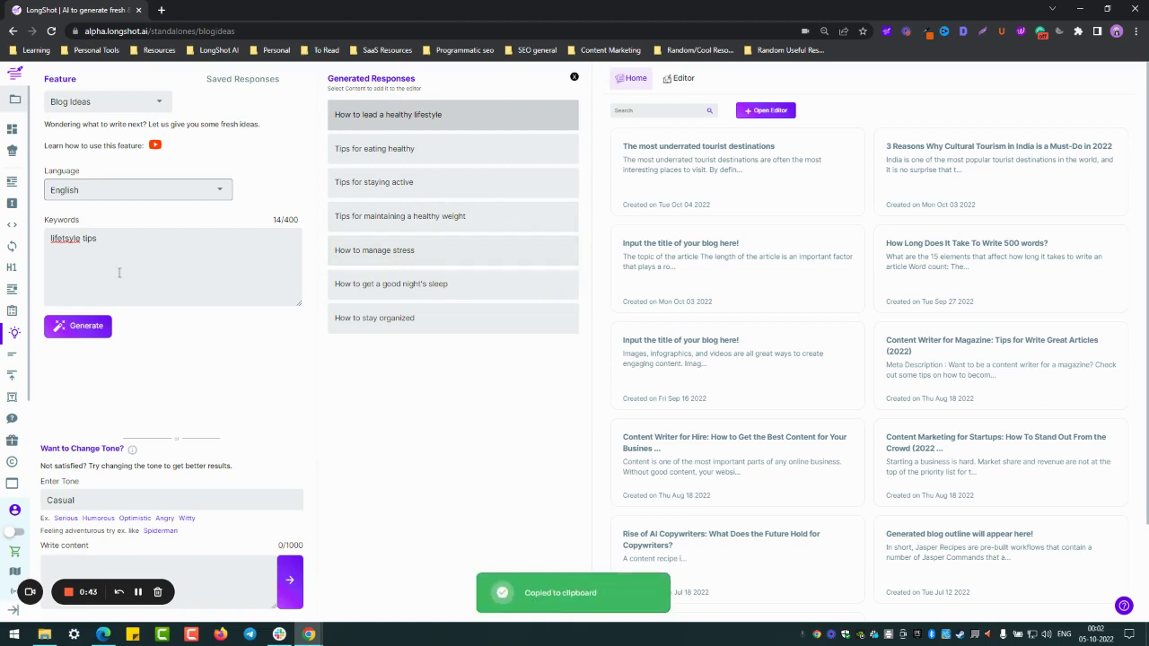
{"action": "triple_click", "coordinate": [92, 237]}
{"action": "key", "text": "ctrl+v"}
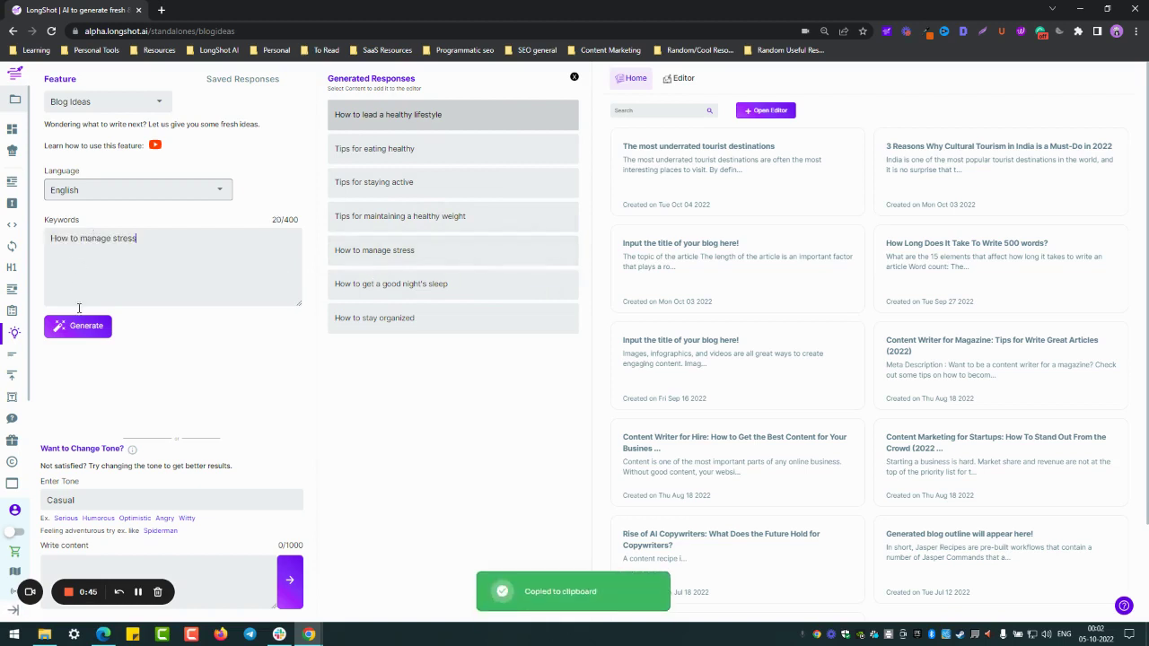
{"action": "left_click", "coordinate": [78, 325]}
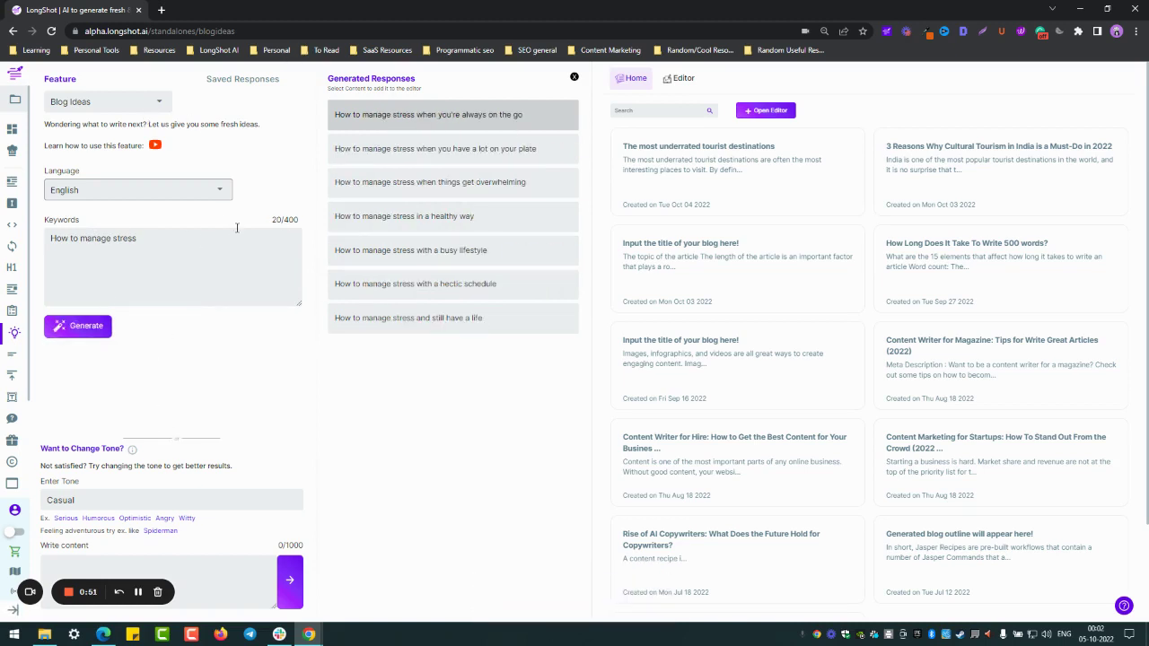
- Set the editor's blog title to 'How to manage stress when you have a lot on your plate'
{"action": "left_click", "coordinate": [765, 111]}
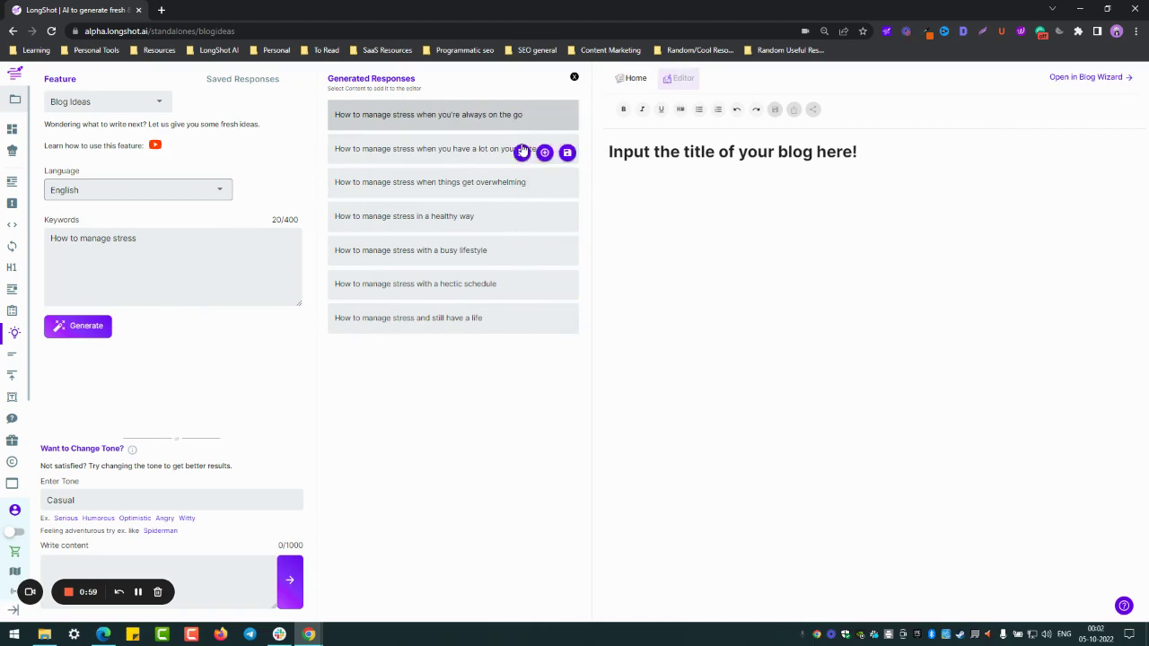
{"action": "left_click", "coordinate": [523, 151]}
{"action": "double_click", "coordinate": [749, 158]}
{"action": "key", "text": "ctrl+a"}
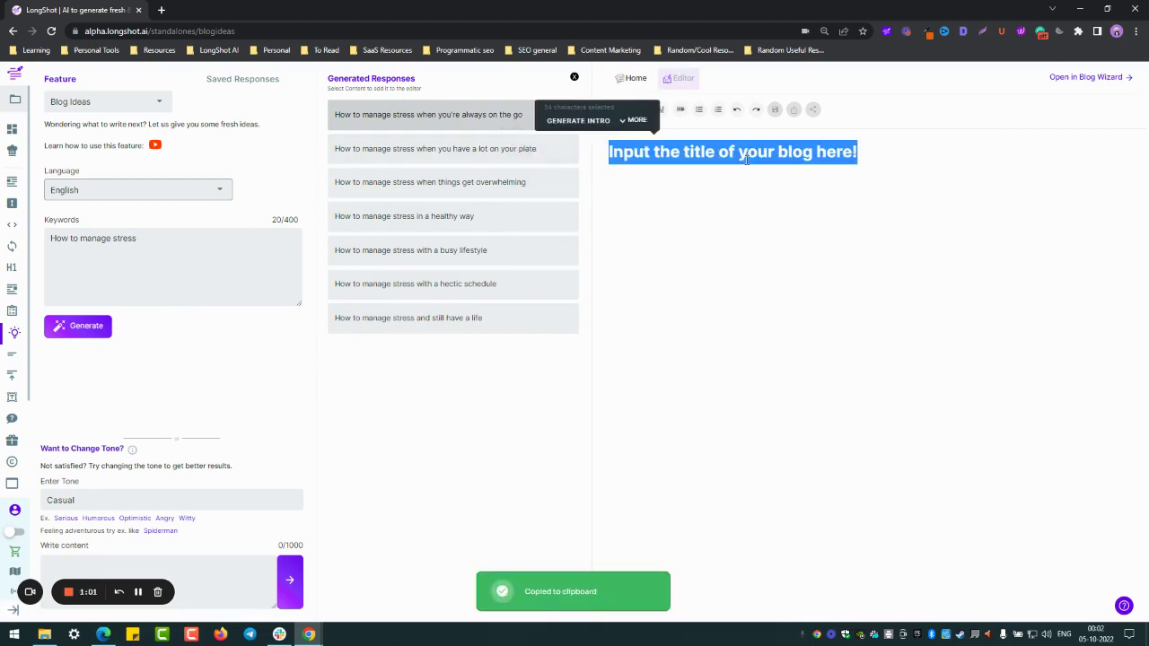
{"action": "key", "text": "ctrl+v"}
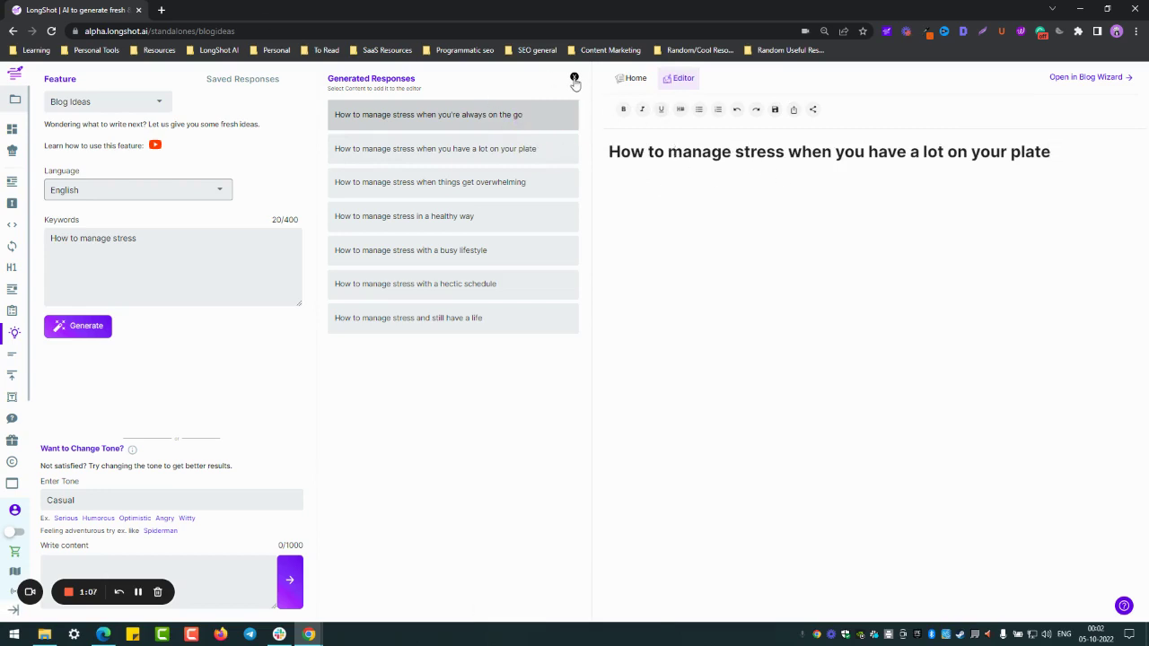
- Close the generated ideas panel, copy the title, and browse the writing features list
{"action": "left_click", "coordinate": [649, 154]}
{"action": "triple_click", "coordinate": [653, 151]}
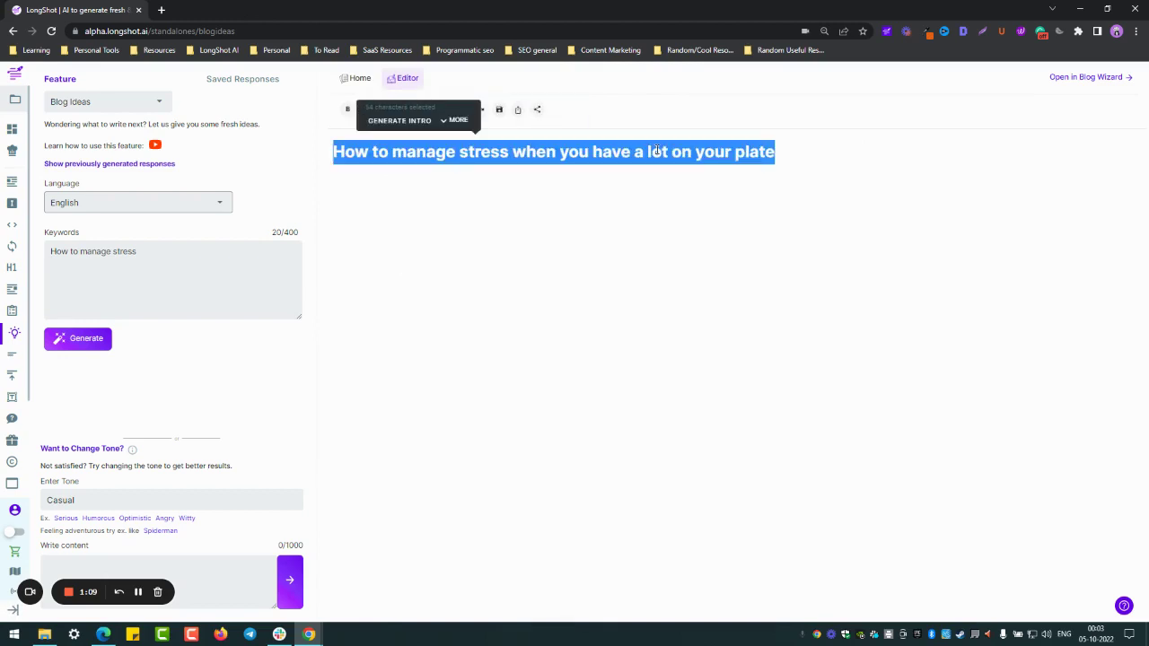
{"action": "left_click", "coordinate": [112, 101]}
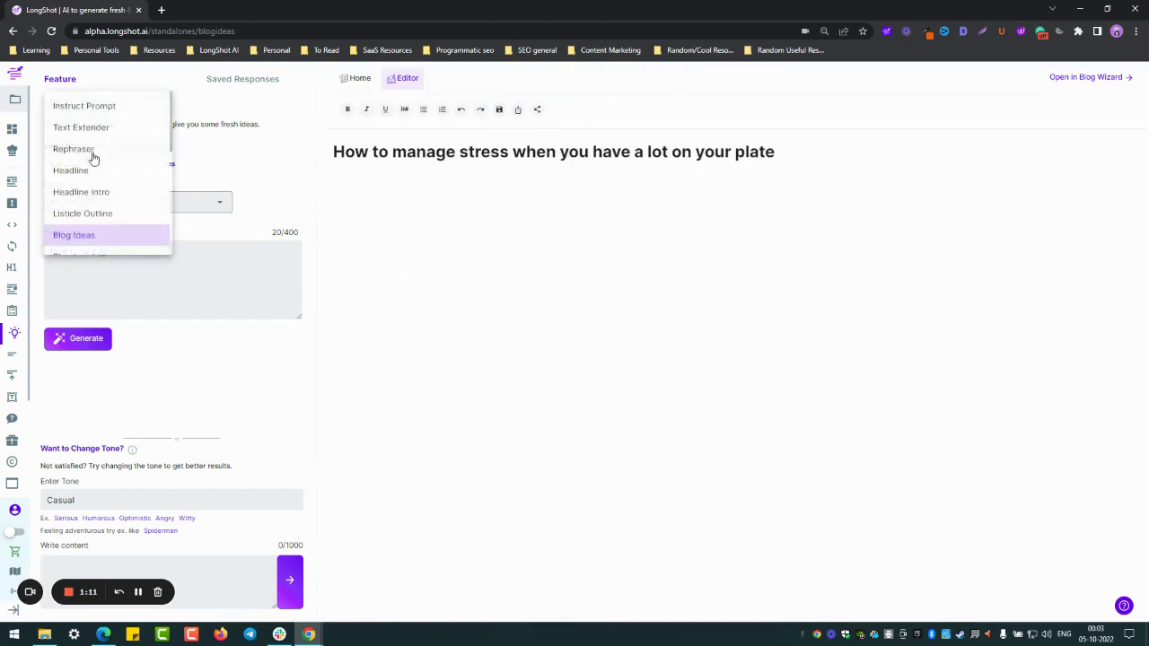
{"action": "scroll", "coordinate": [97, 196], "scroll_direction": "down", "scroll_amount": 1}
{"action": "scroll", "coordinate": [99, 201], "scroll_direction": "down", "scroll_amount": 1}
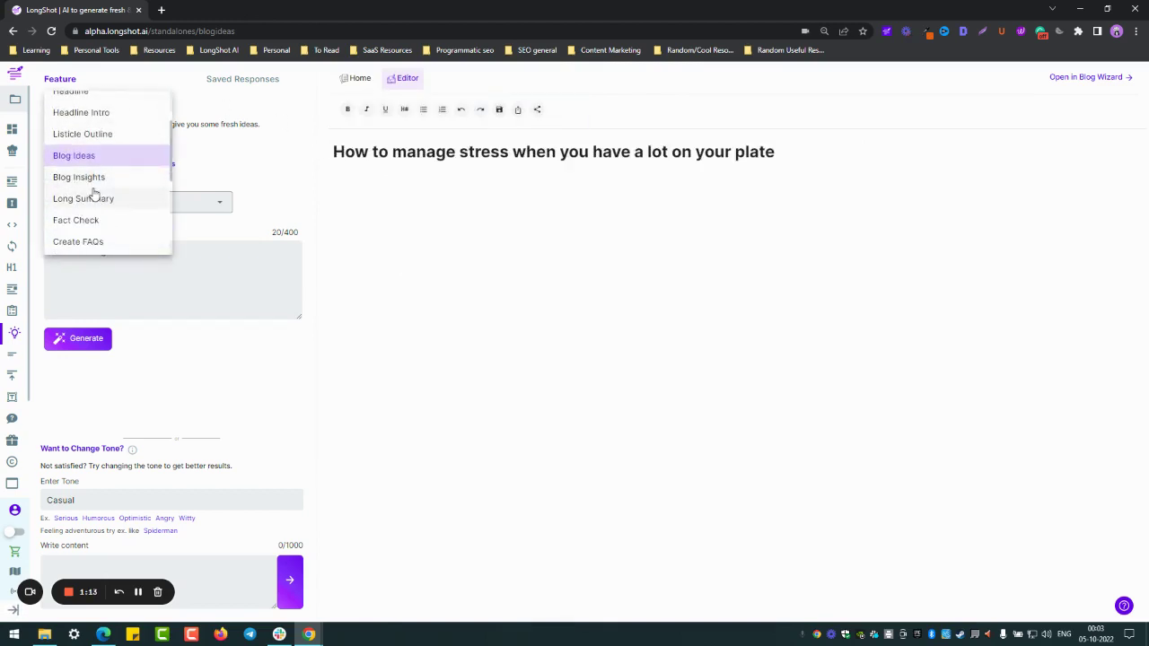
{"action": "scroll", "coordinate": [93, 193], "scroll_direction": "up", "scroll_amount": 2}
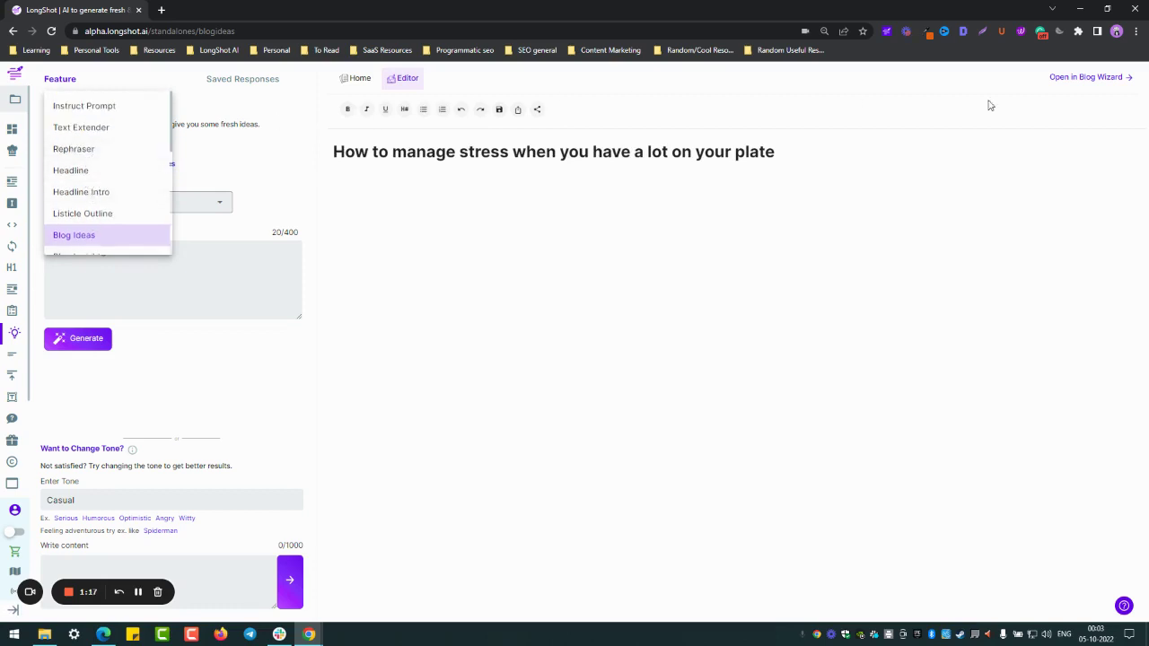
{"action": "scroll", "coordinate": [125, 167], "scroll_direction": "down", "scroll_amount": 2}
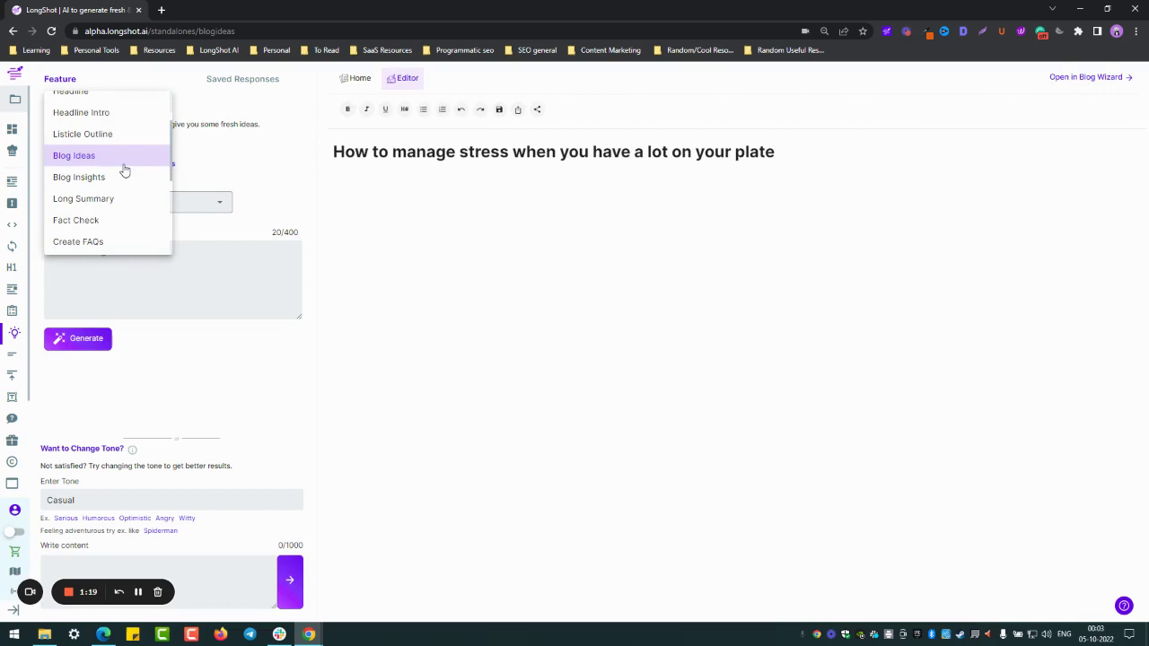
- Generate a Listicle Outline headed '7 ways to manage stress when you have a lot on your plate'
{"action": "left_click", "coordinate": [109, 135]}
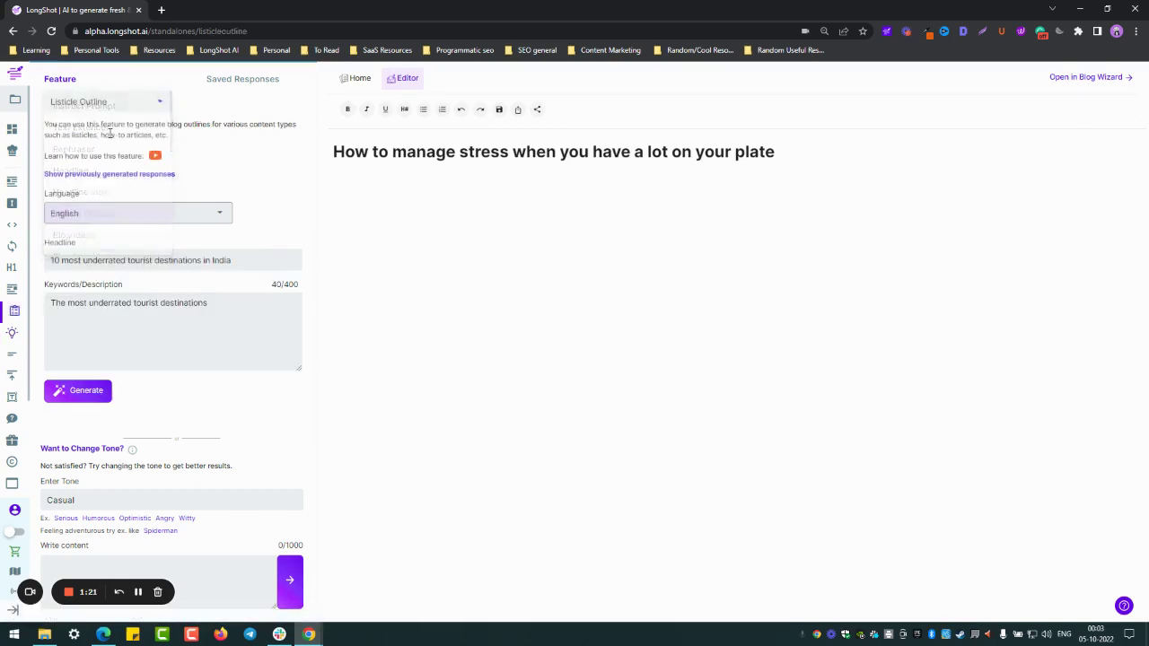
{"action": "triple_click", "coordinate": [118, 259]}
{"action": "key", "text": "ctrl+v"}
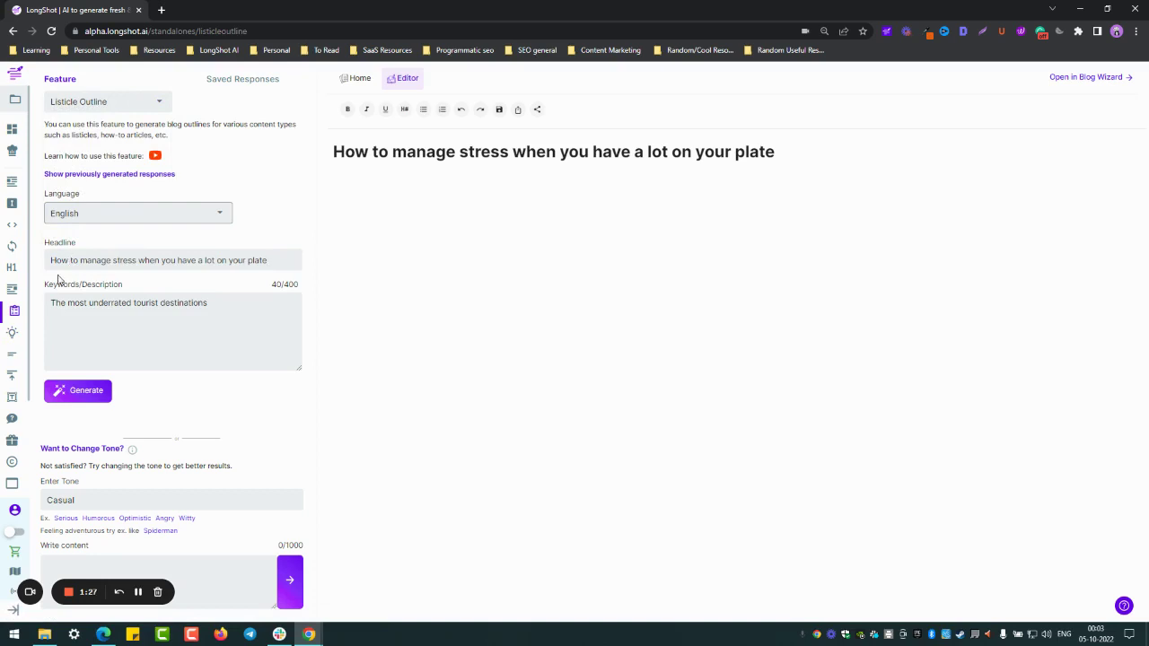
{"action": "double_click", "coordinate": [60, 259]}
{"action": "type", "text": "7 "}
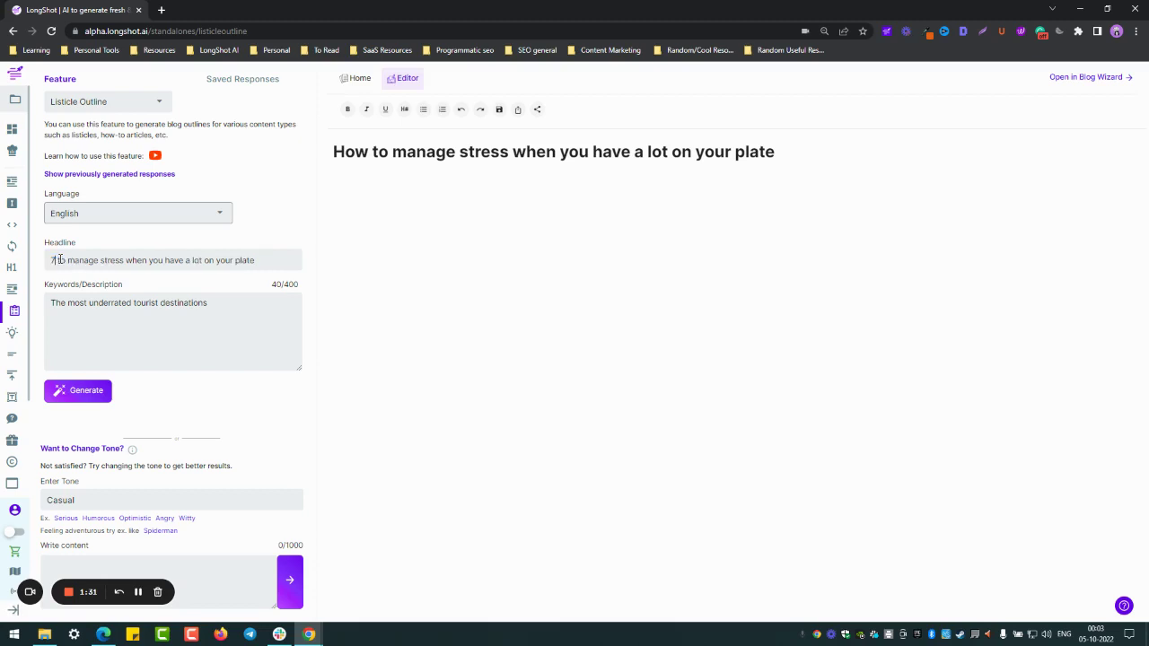
{"action": "type", "text": "ways"}
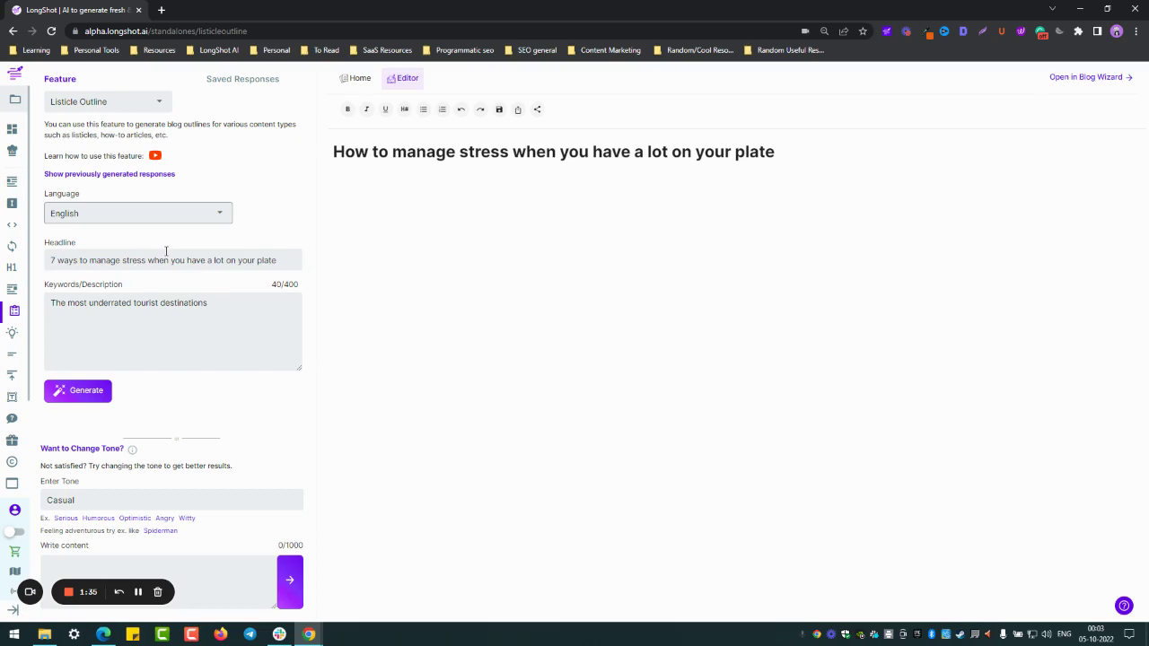
{"action": "triple_click", "coordinate": [136, 302]}
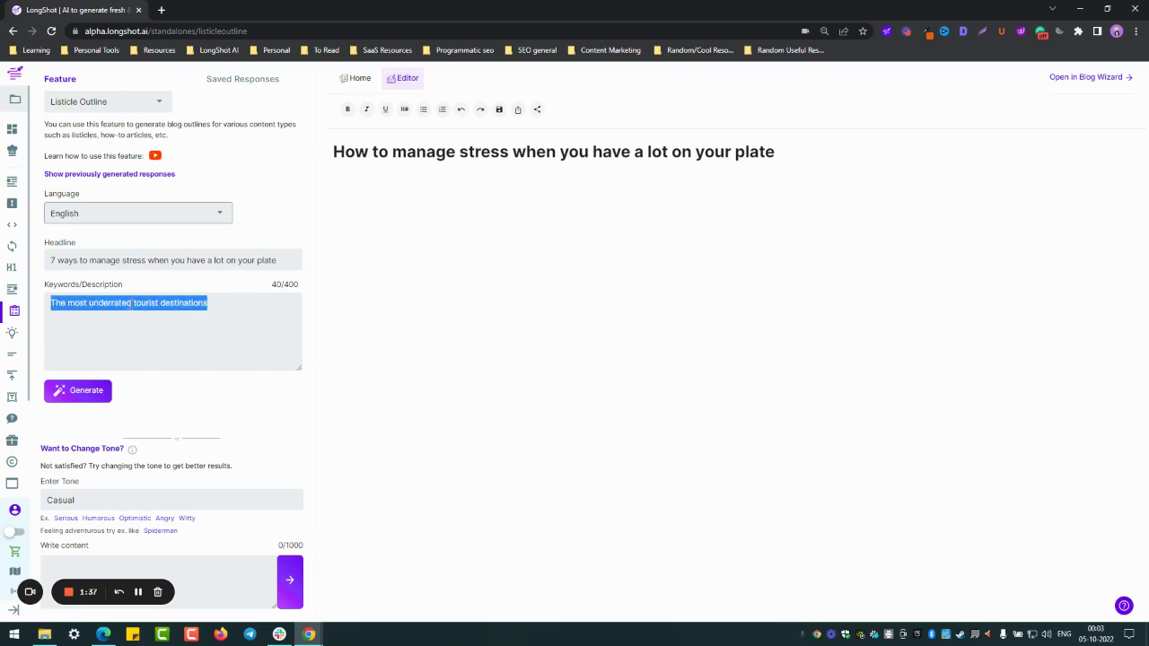
{"action": "key", "text": "ctrl+v"}
{"action": "left_click", "coordinate": [79, 391]}
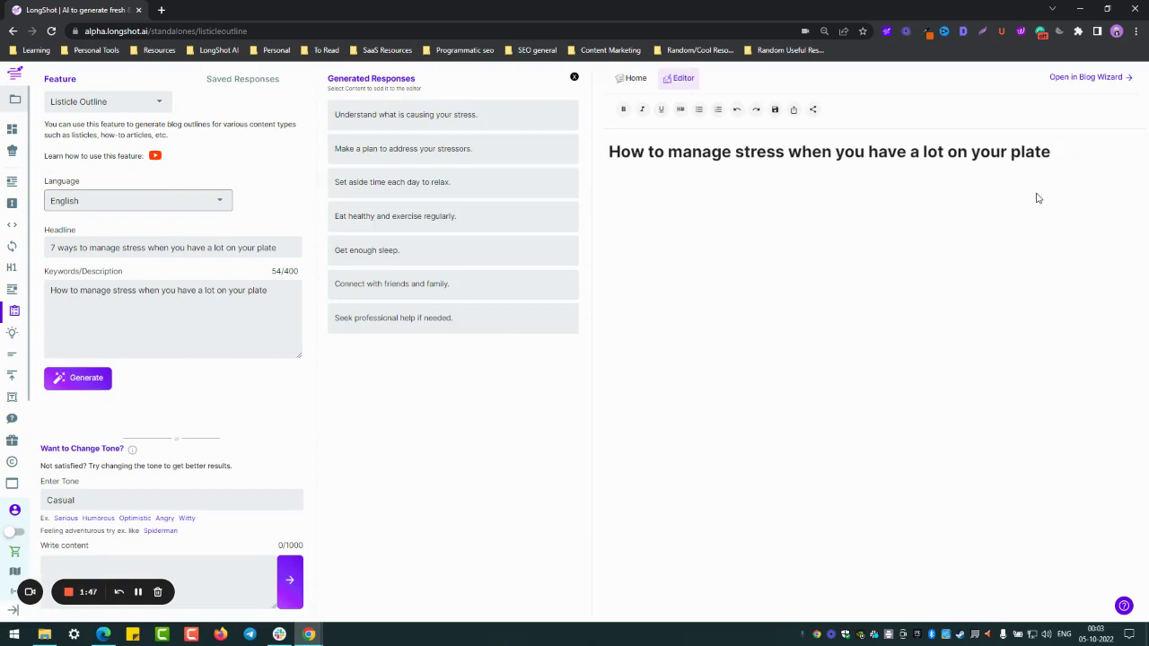
{"action": "mouse_move", "coordinate": [406, 115]}
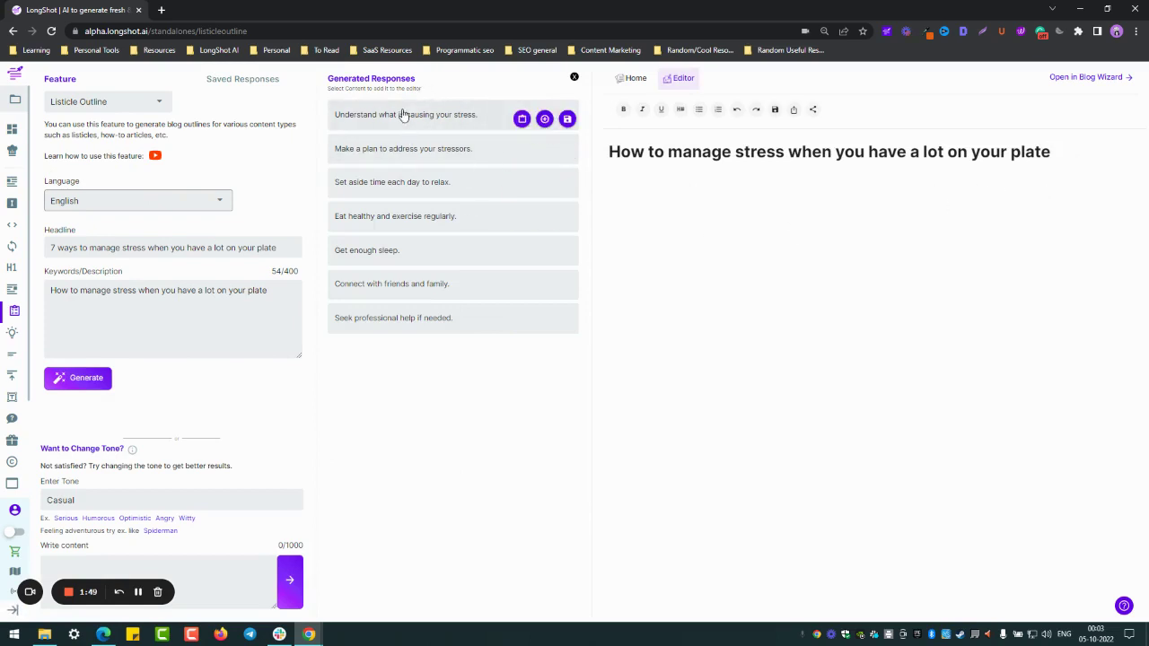
- Add all seven outline tips to the editor beneath the blog title
{"action": "left_click", "coordinate": [544, 119]}
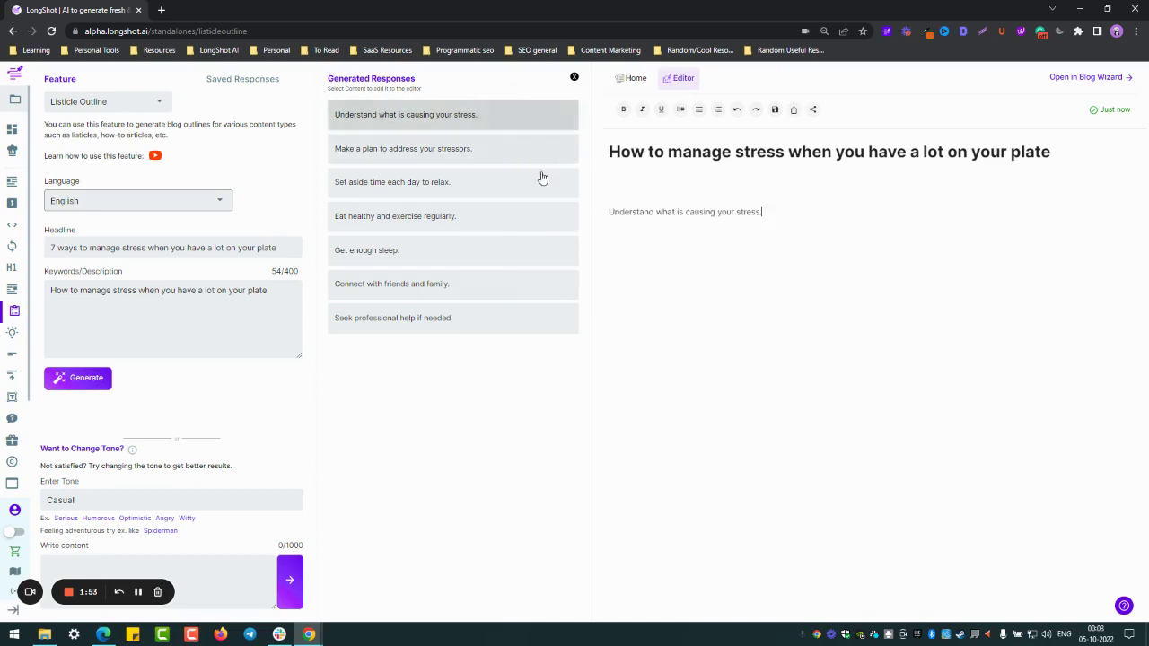
{"action": "left_click", "coordinate": [544, 153]}
{"action": "left_click", "coordinate": [544, 186]}
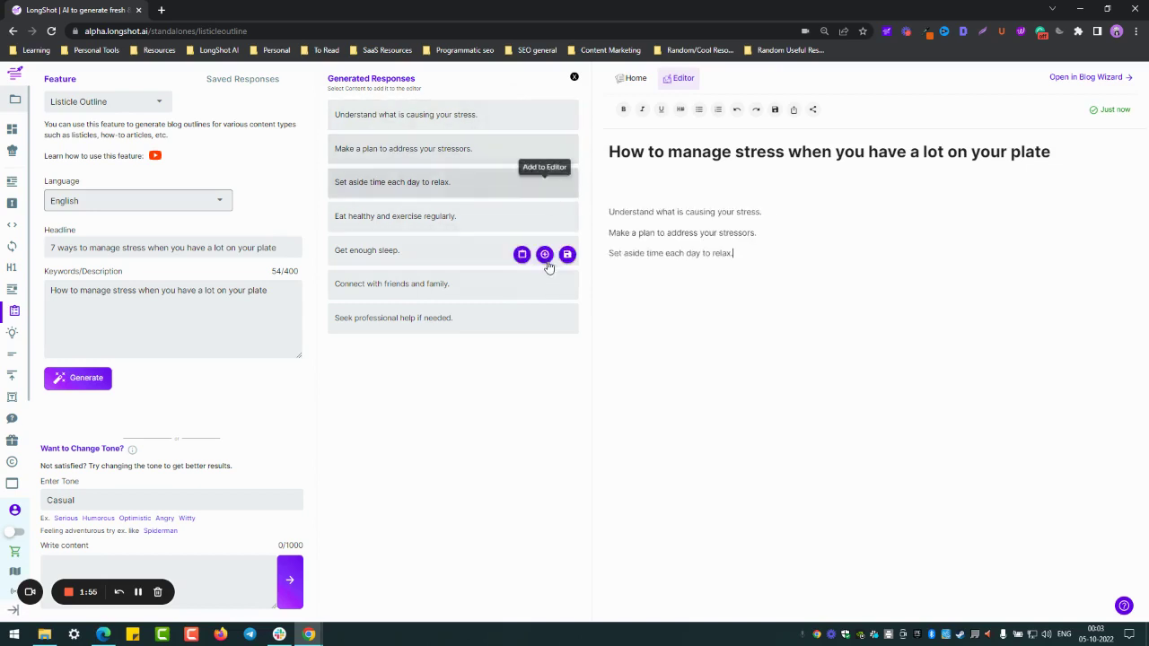
{"action": "left_click", "coordinate": [544, 221]}
{"action": "left_click", "coordinate": [544, 254]}
{"action": "left_click", "coordinate": [544, 288]}
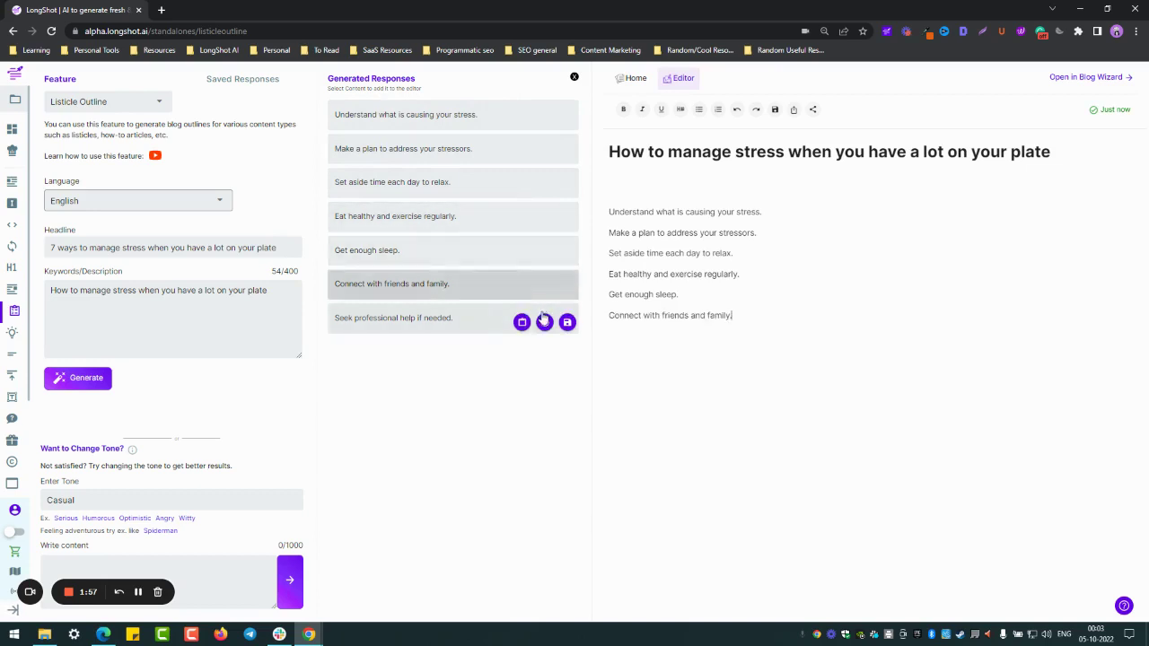
{"action": "left_click", "coordinate": [545, 321]}
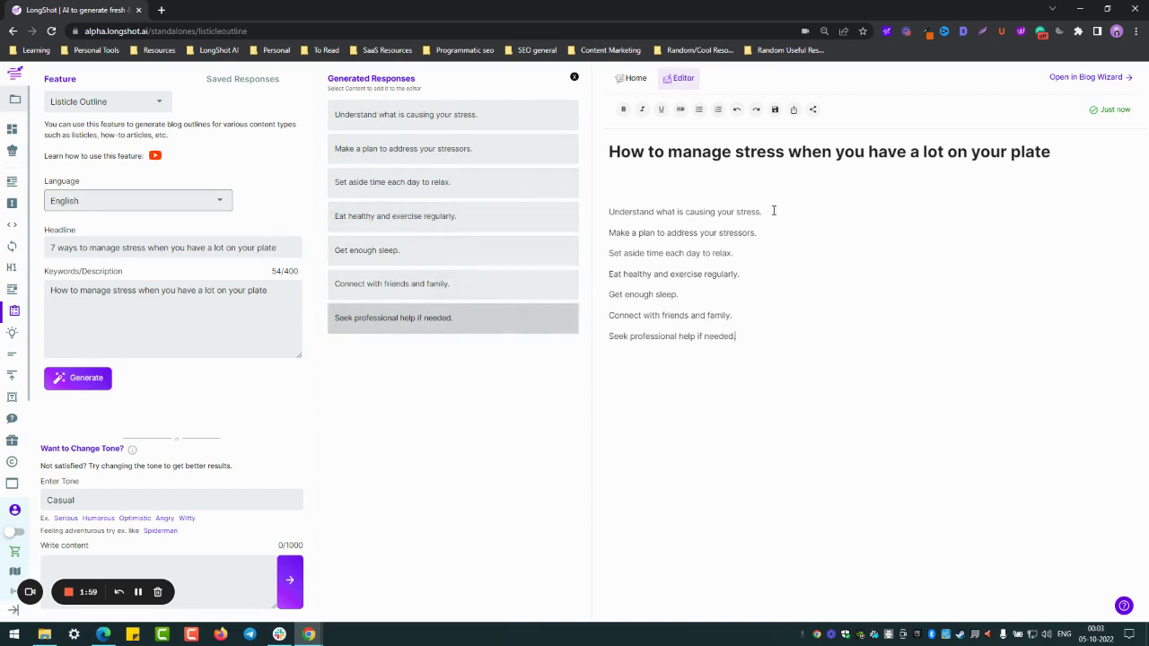
{"action": "left_click_drag", "start_coordinate": [762, 211], "coordinate": [607, 217]}
{"action": "key", "text": "ctrl+c"}
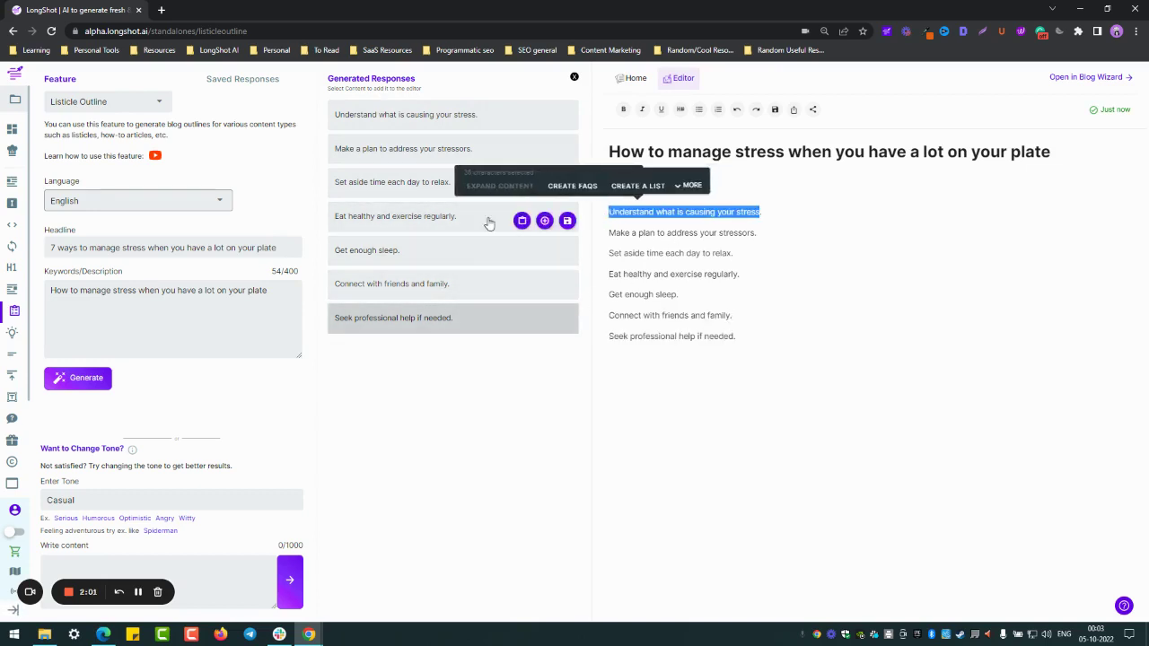
- Switch to Headline Intro and replace its Spiti Valley headline with the first tip
{"action": "left_click", "coordinate": [126, 108]}
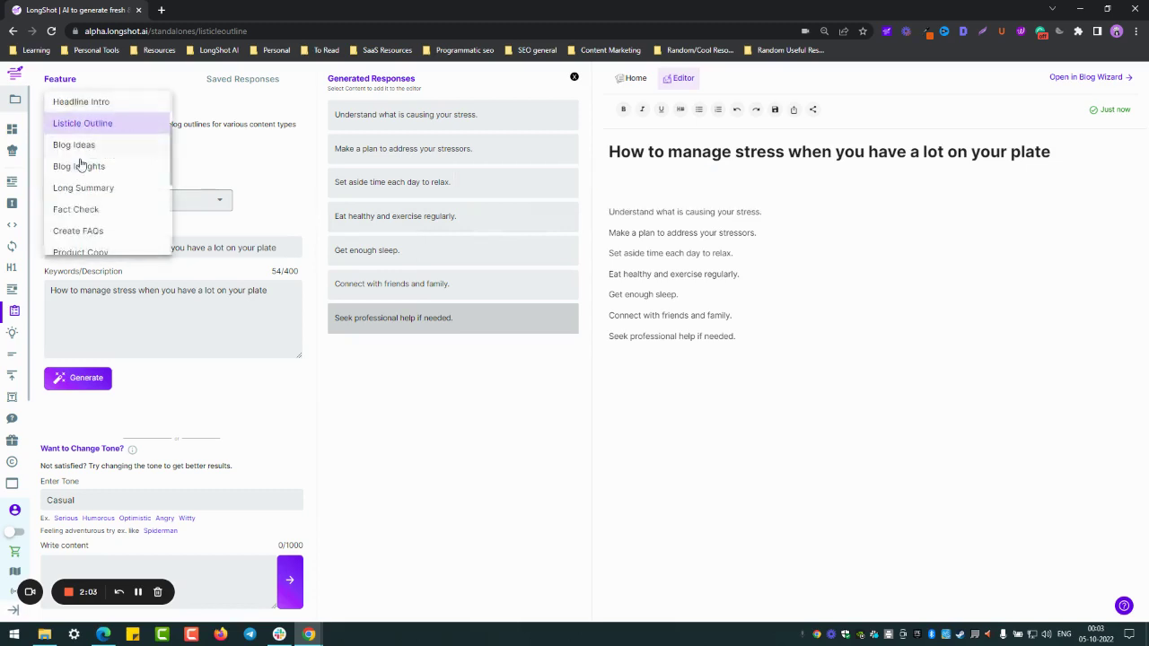
{"action": "scroll", "coordinate": [85, 163], "scroll_direction": "up", "scroll_amount": 1}
{"action": "left_click", "coordinate": [107, 183]}
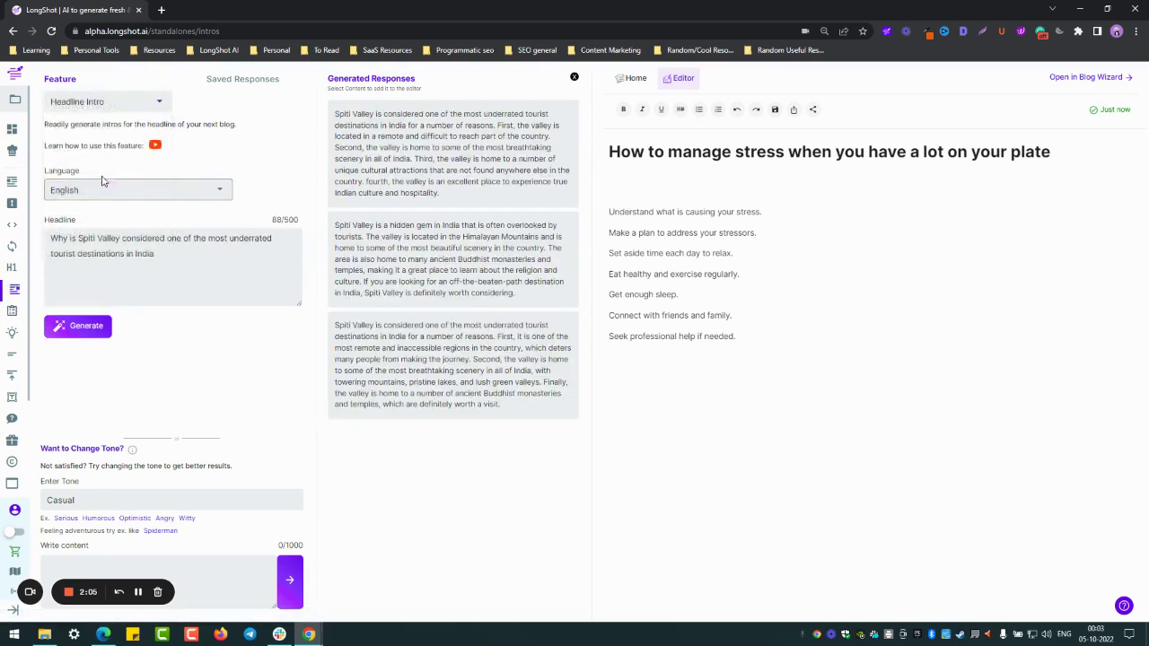
{"action": "triple_click", "coordinate": [117, 241]}
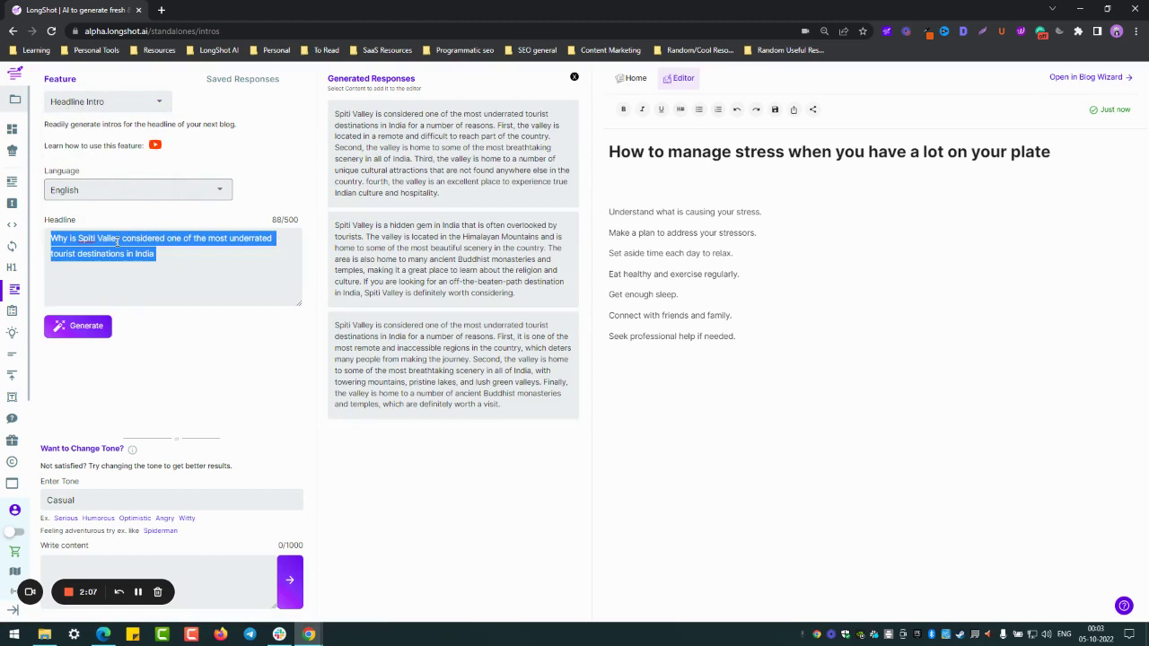
{"action": "key", "text": "ctrl+v"}
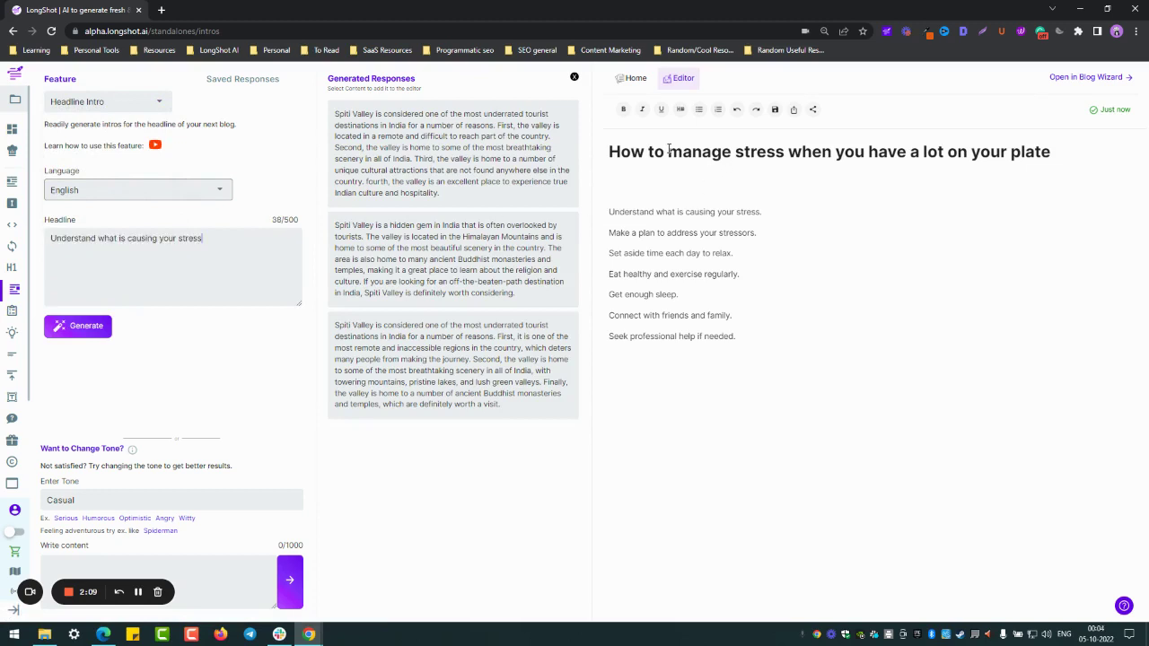
- Append the post title to the headline and generate three intros
{"action": "triple_click", "coordinate": [616, 152]}
{"action": "key", "text": "ctrl+c"}
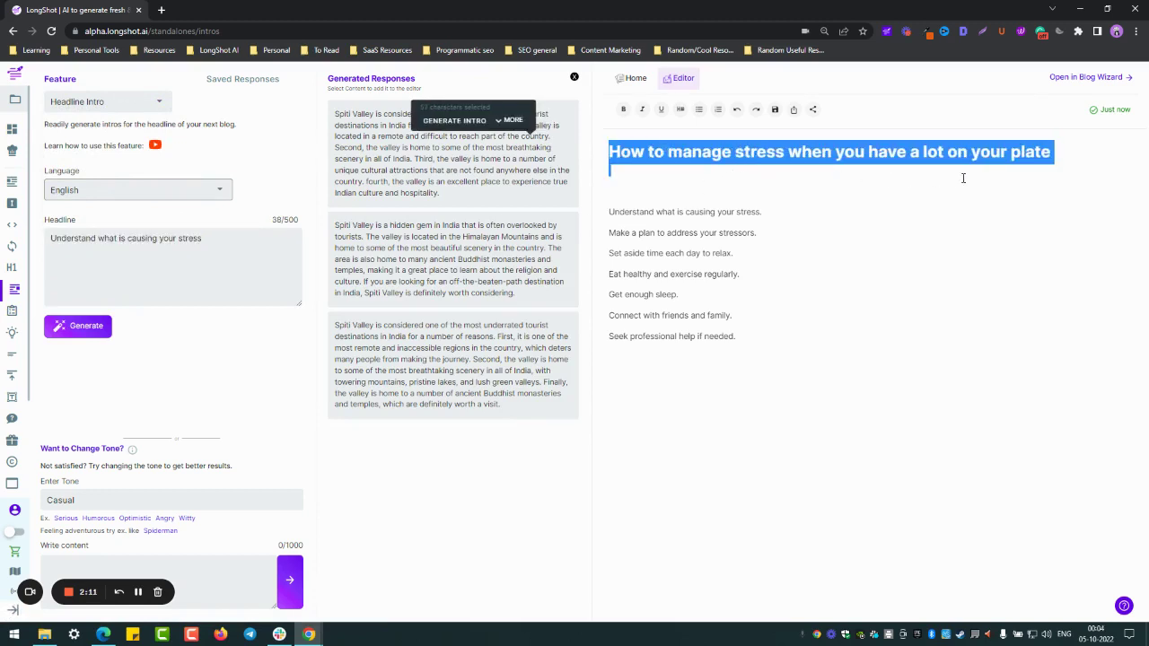
{"action": "left_click", "coordinate": [242, 231]}
{"action": "type", "text": ":"}
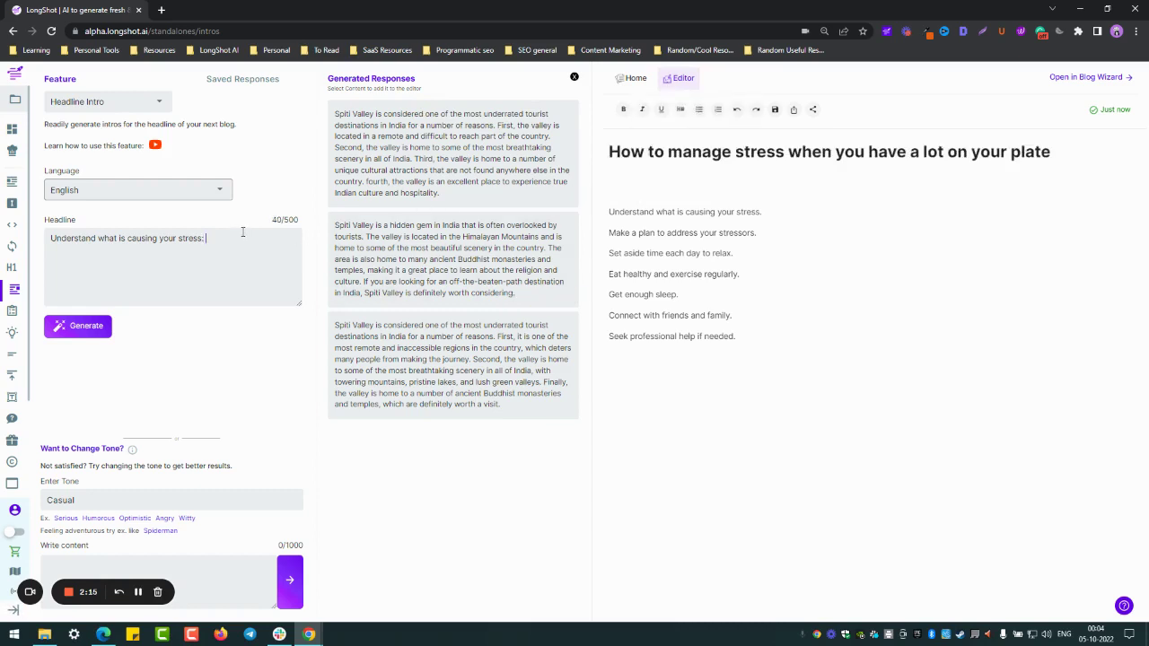
{"action": "key", "text": "ctrl+v"}
{"action": "left_click_drag", "start_coordinate": [207, 240], "coordinate": [218, 252]}
{"action": "left_click", "coordinate": [206, 259]}
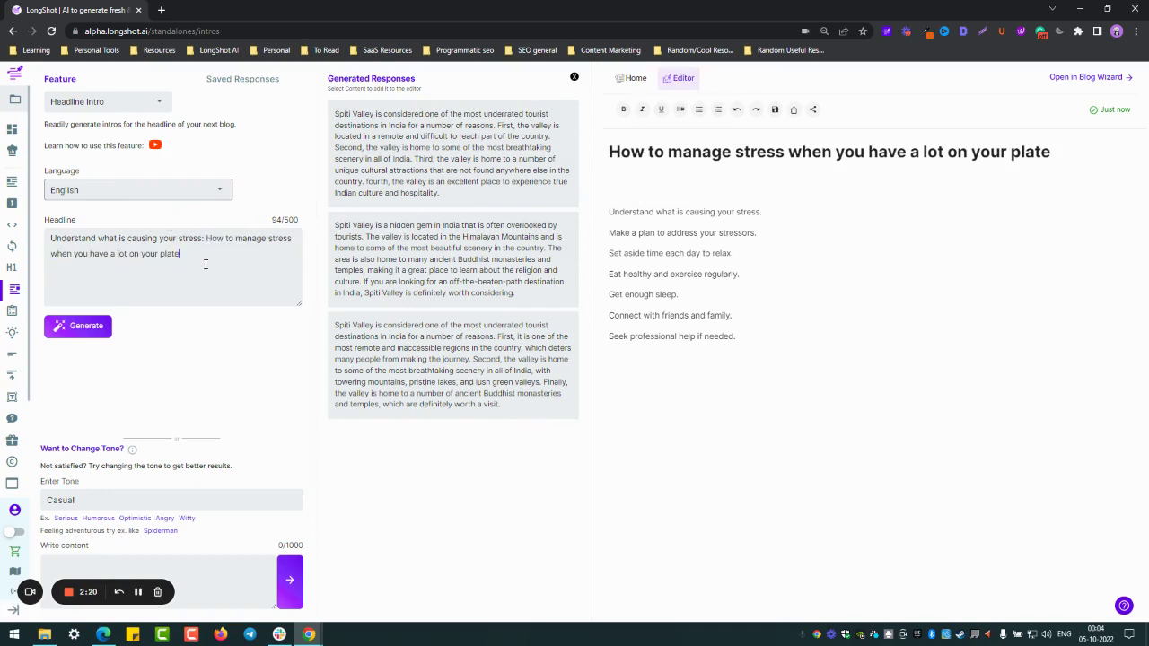
{"action": "left_click", "coordinate": [80, 329]}
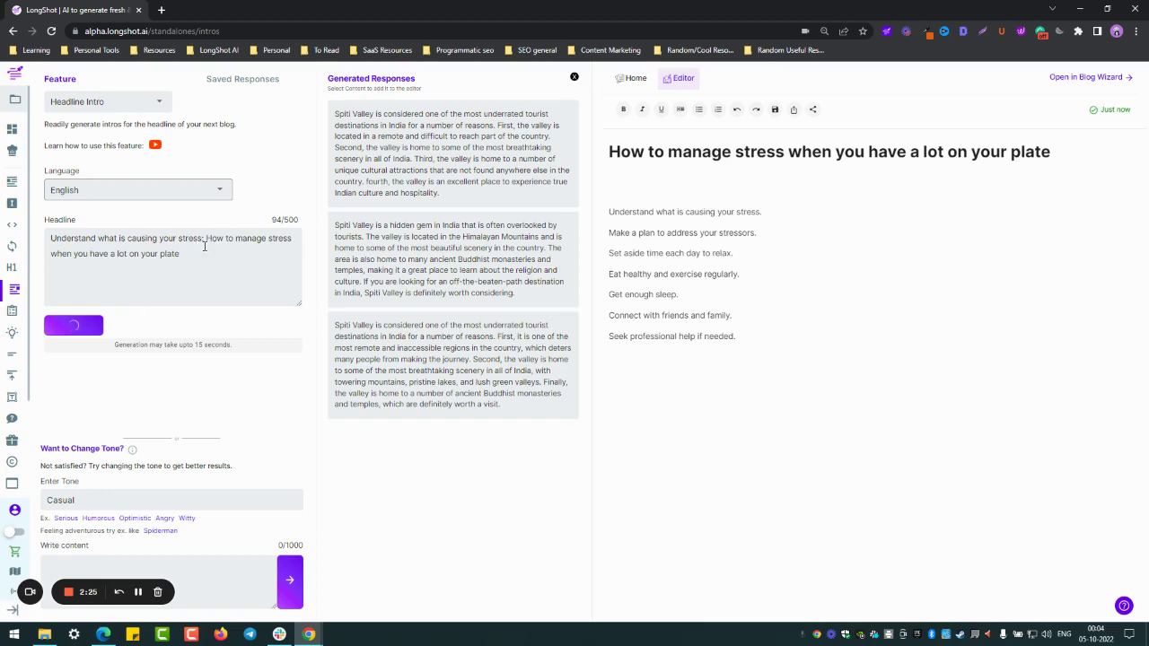
{"action": "left_click_drag", "start_coordinate": [205, 239], "coordinate": [52, 239]}
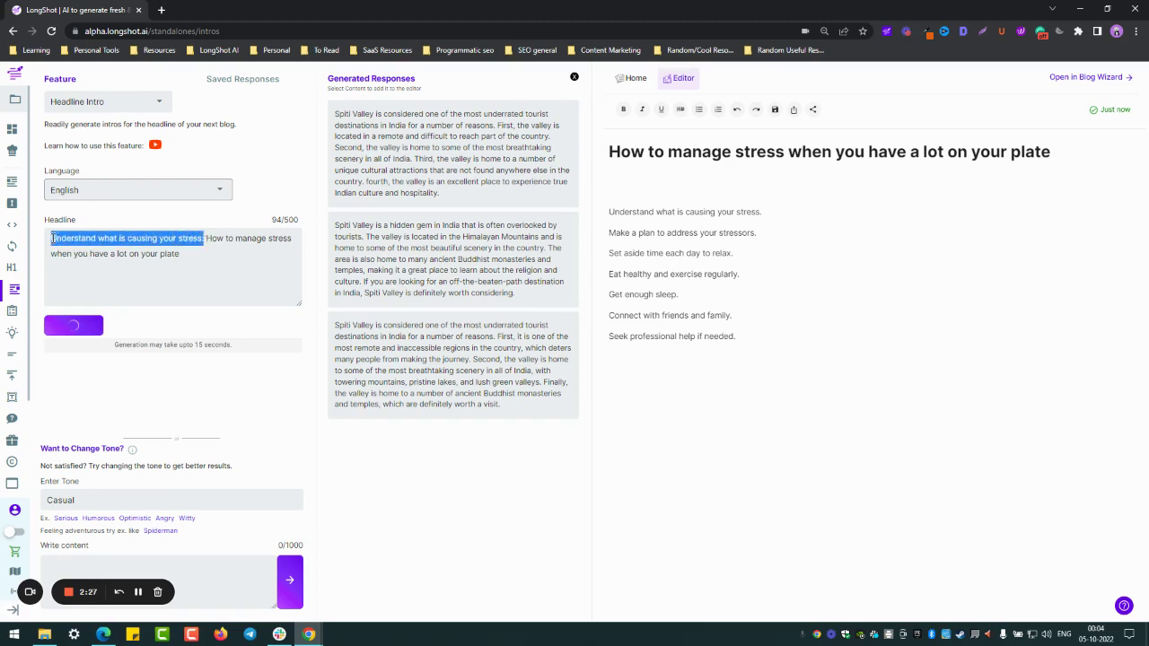
{"action": "left_click_drag", "start_coordinate": [205, 239], "coordinate": [217, 253]}
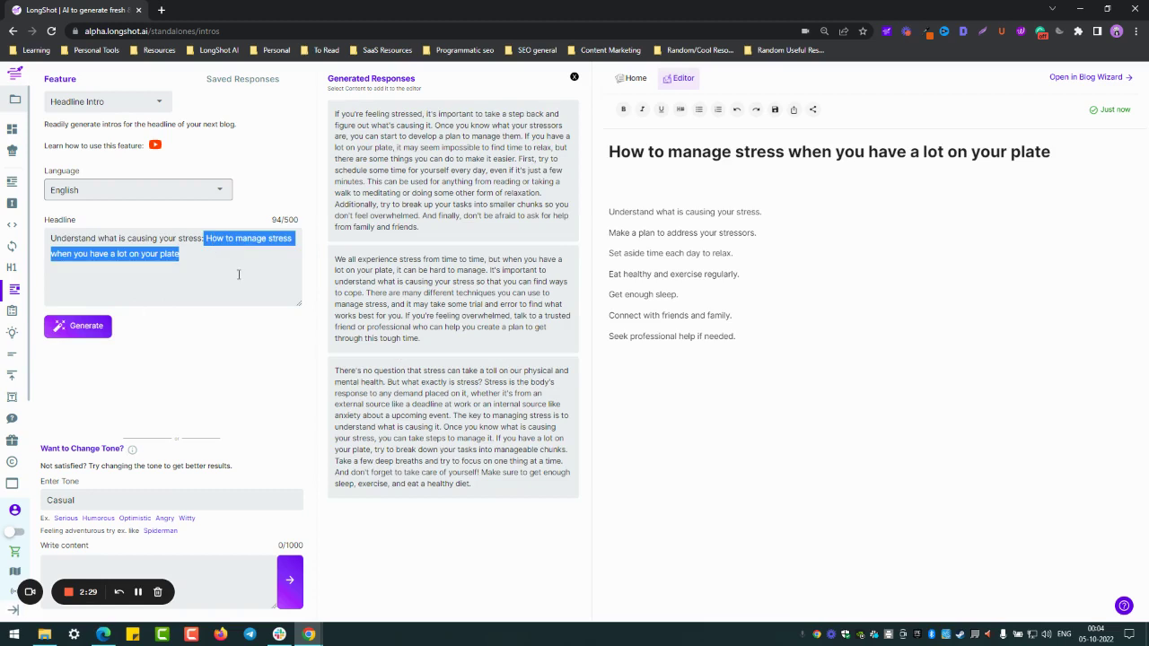
- Insert the first generated intro on a new line under 'Understand what is causing your stress'
{"action": "left_click", "coordinate": [238, 274]}
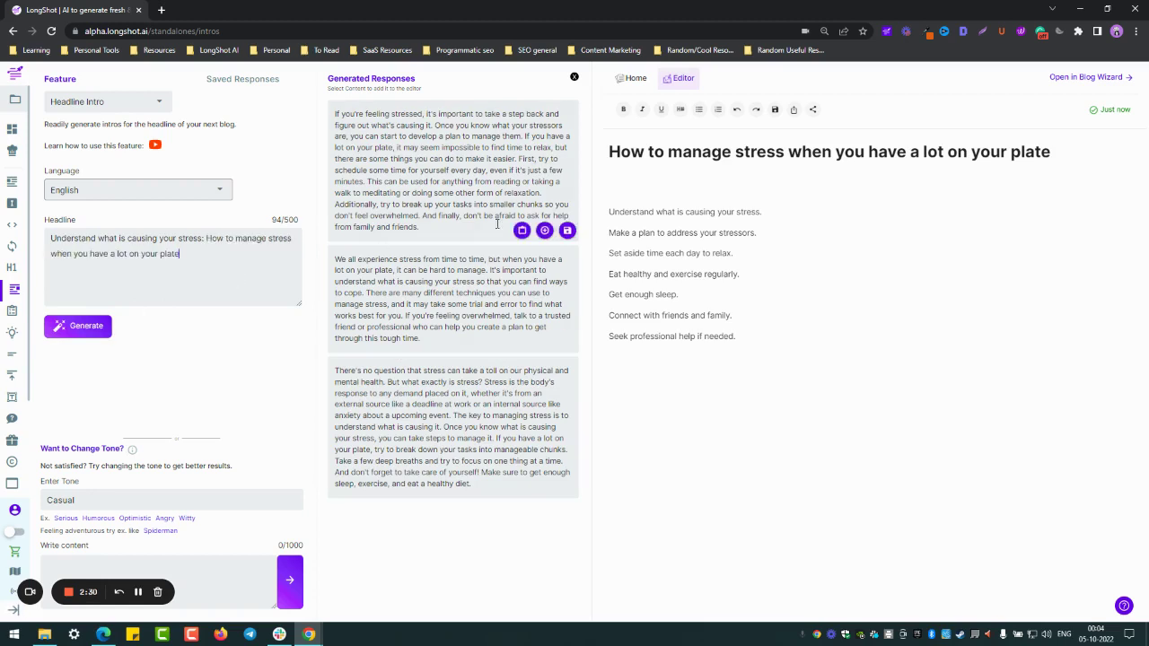
{"action": "left_click", "coordinate": [763, 215]}
{"action": "key", "text": "Return"}
{"action": "key", "text": "Return"}
{"action": "key", "text": "Return"}
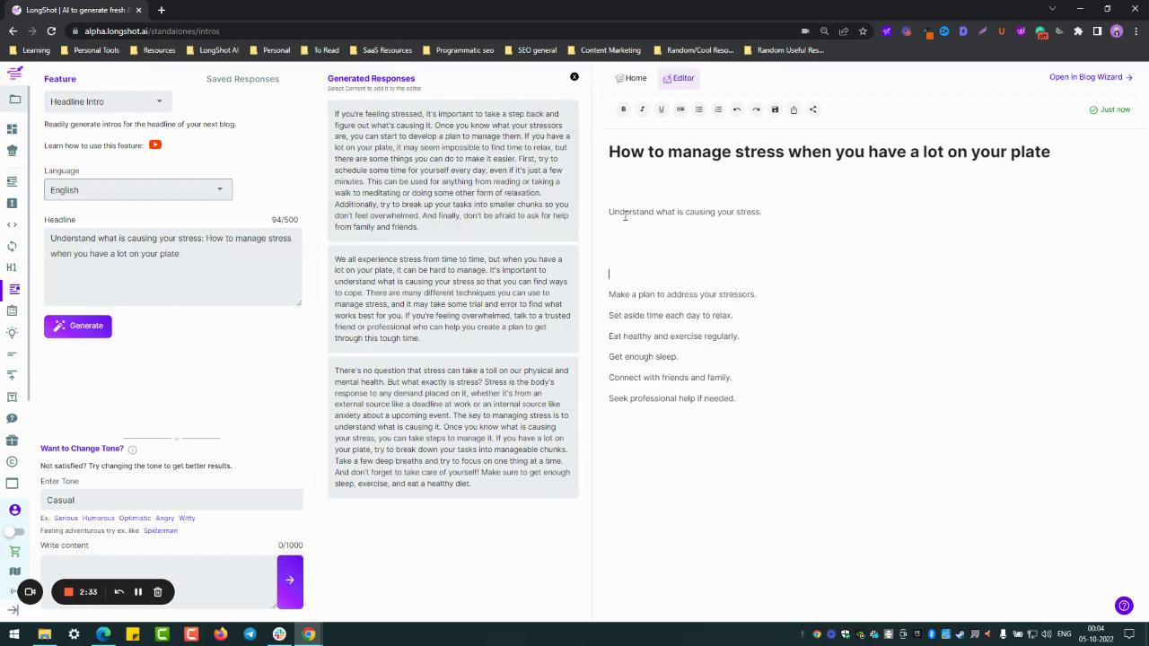
{"action": "left_click", "coordinate": [624, 225]}
{"action": "mouse_move", "coordinate": [452, 171]}
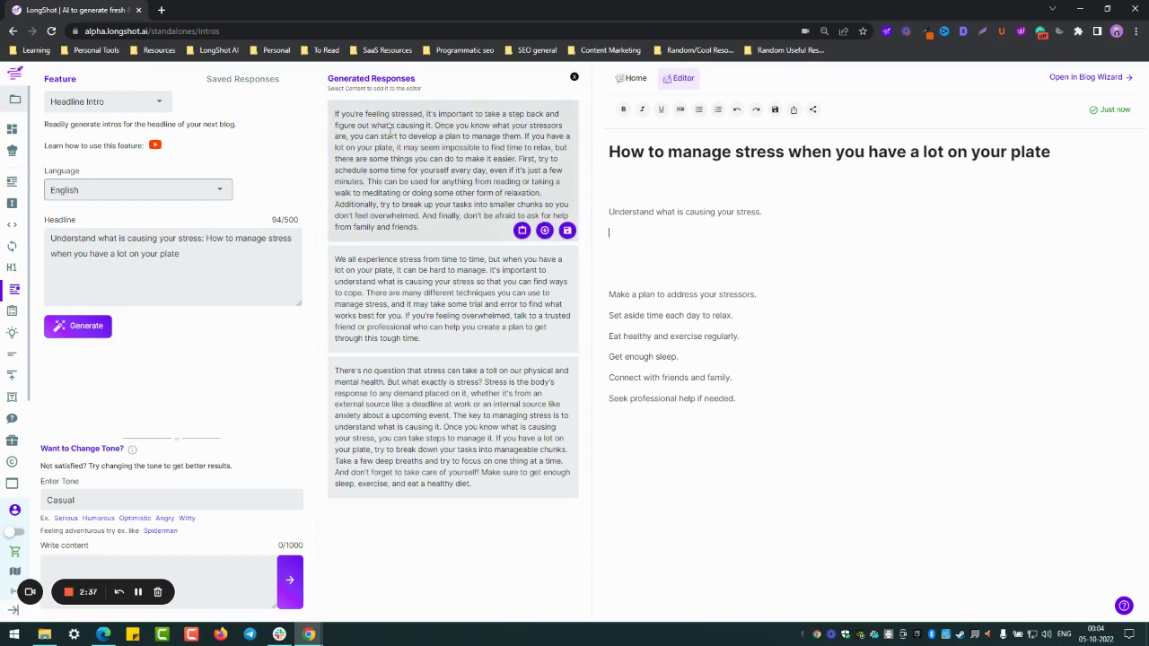
{"action": "left_click", "coordinate": [544, 229]}
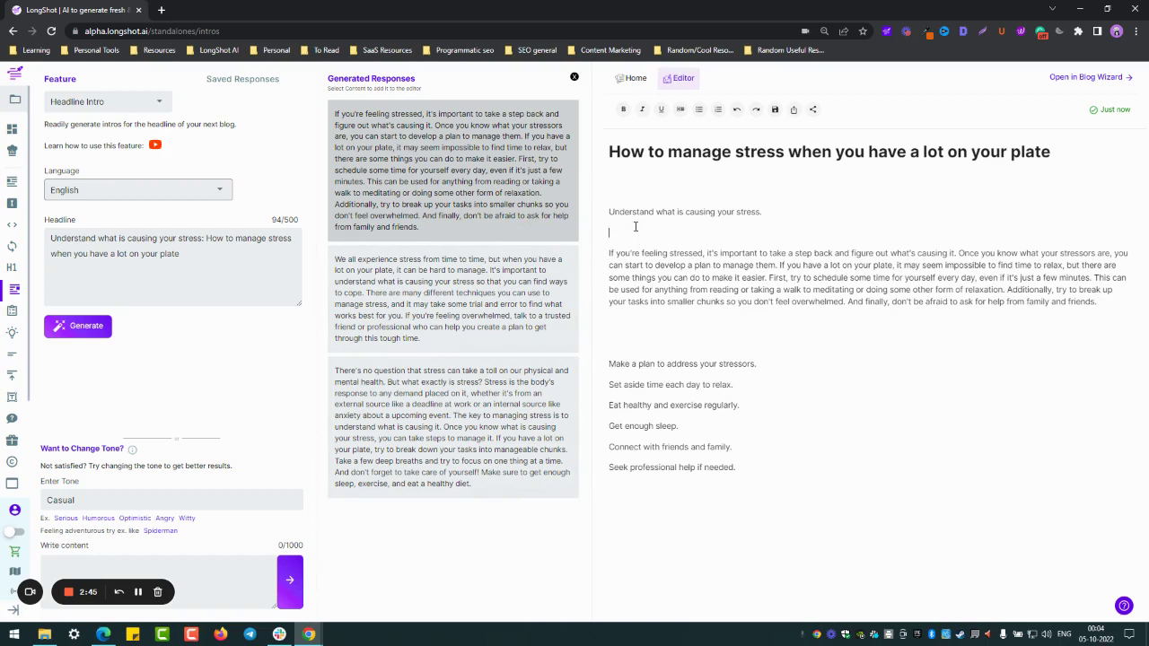
{"action": "key", "text": "BackSpace"}
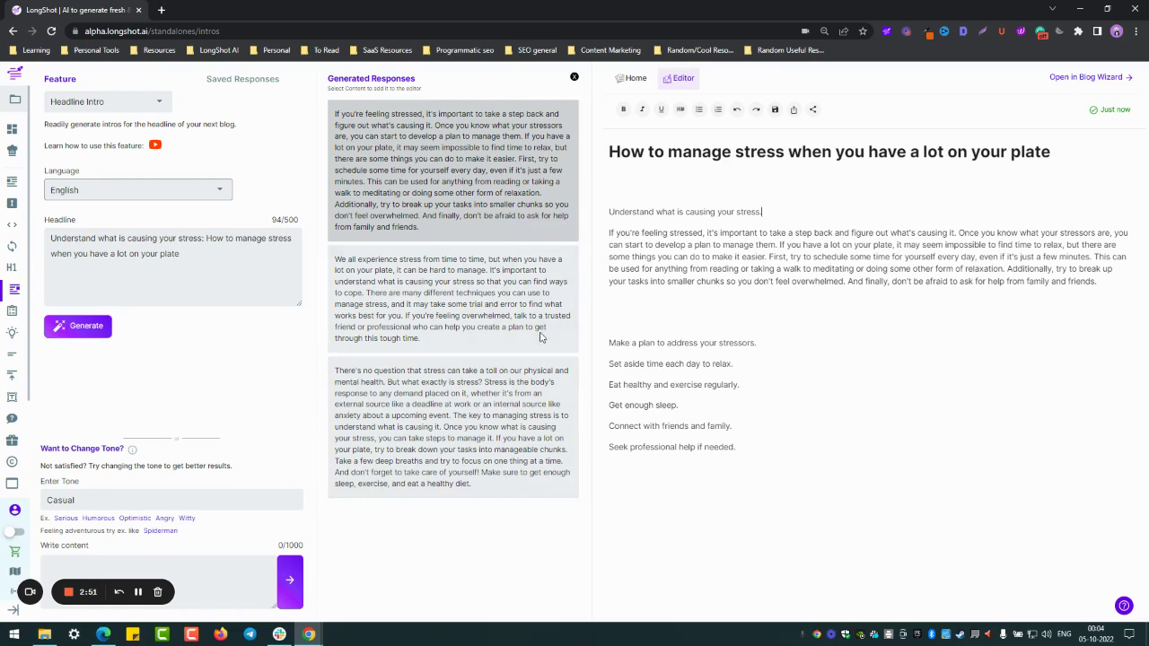
{"action": "left_click", "coordinate": [82, 335]}
- Bold the first tip as a subheading
{"action": "triple_click", "coordinate": [620, 214]}
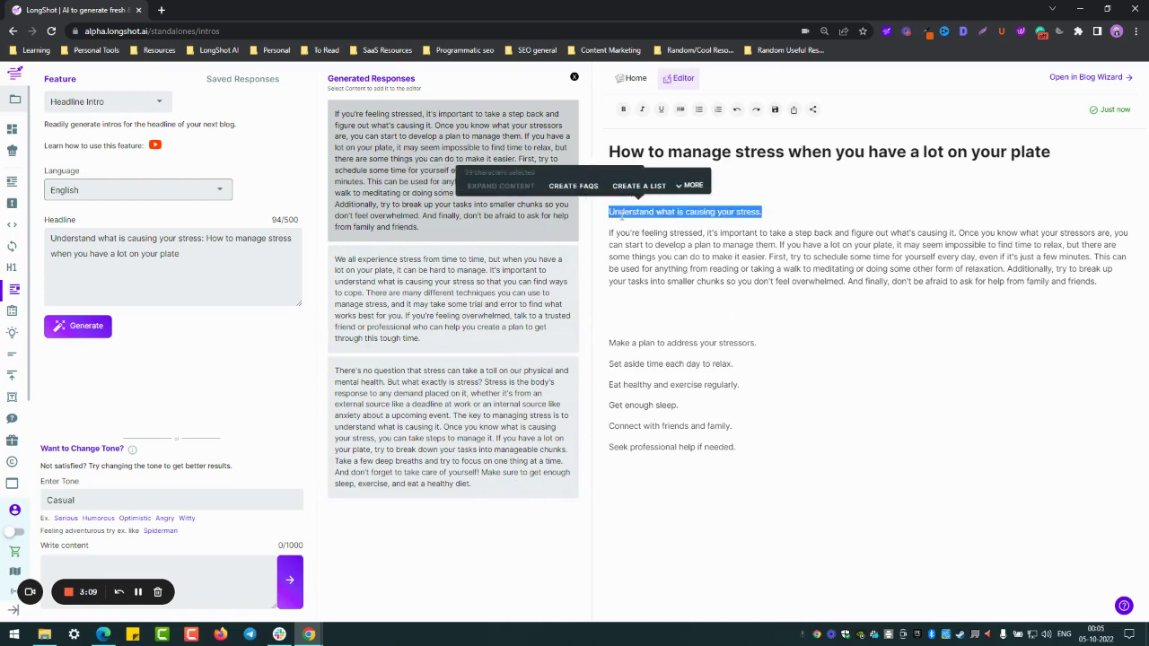
{"action": "key", "text": "ctrl+b"}
{"action": "left_click", "coordinate": [656, 302]}
- Put the second tip 'Make a plan to address your stressors:' into the headline and generate intros
{"action": "triple_click", "coordinate": [757, 343]}
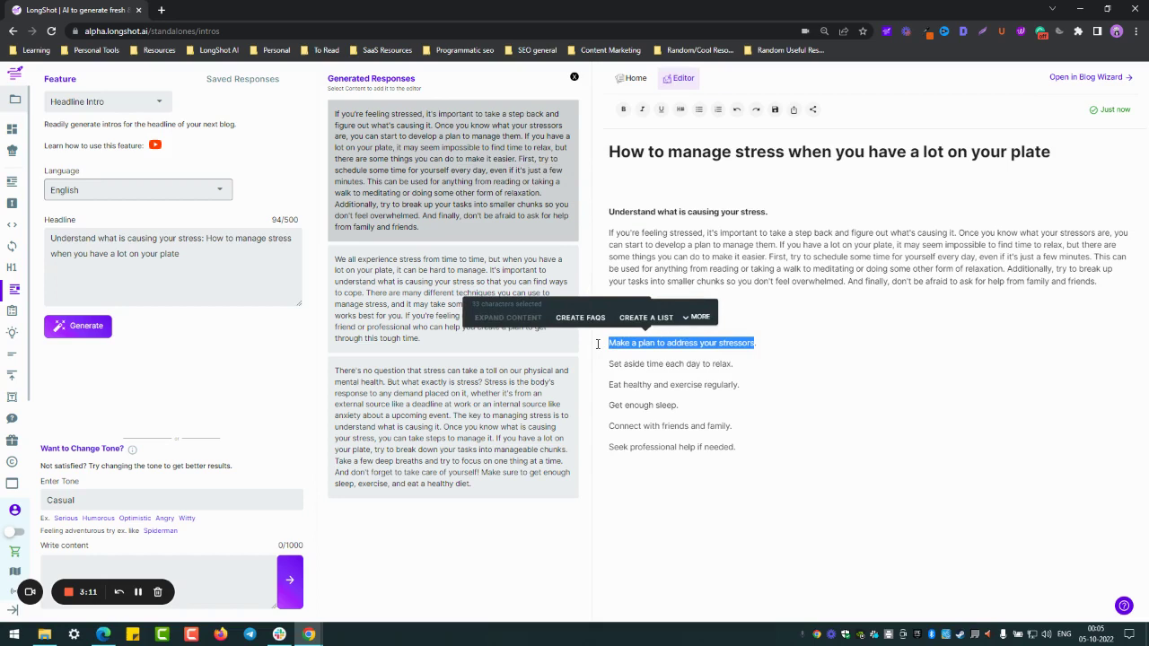
{"action": "left_click", "coordinate": [204, 237]}
{"action": "left_click_drag", "start_coordinate": [205, 237], "coordinate": [47, 238]}
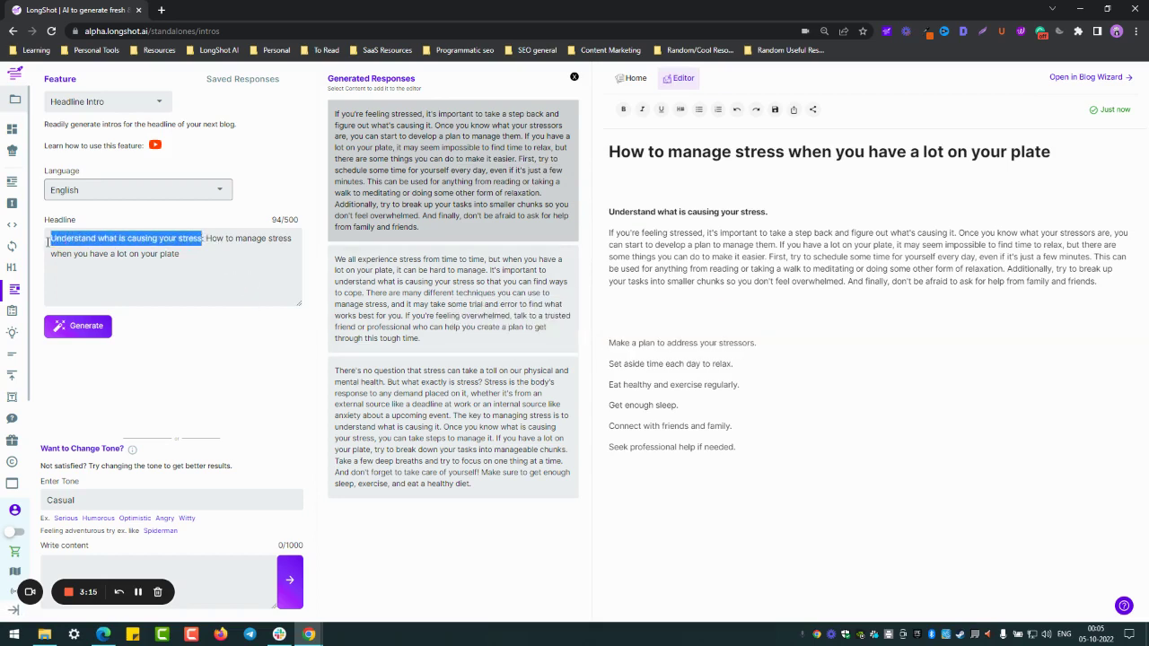
{"action": "key", "text": "ctrl+v"}
{"action": "type", "text": ":"}
{"action": "left_click", "coordinate": [74, 332]}
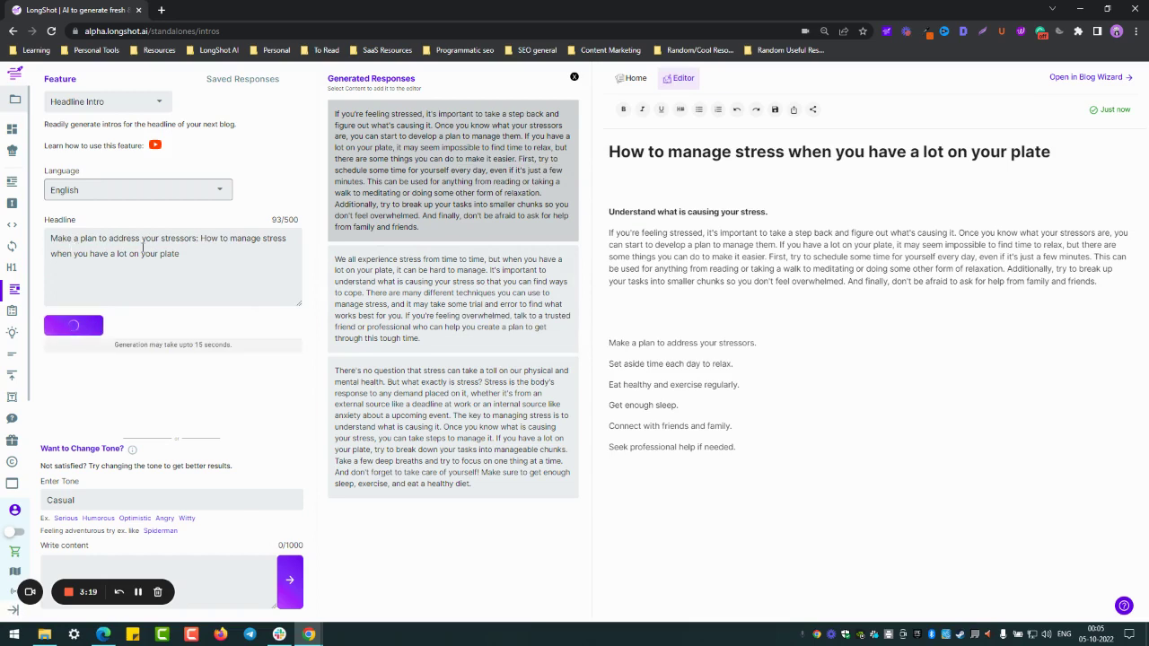
- Insert the first new intro under the second tip and bold that tip
{"action": "left_click", "coordinate": [806, 345]}
{"action": "key", "text": "Return"}
{"action": "key", "text": "Return"}
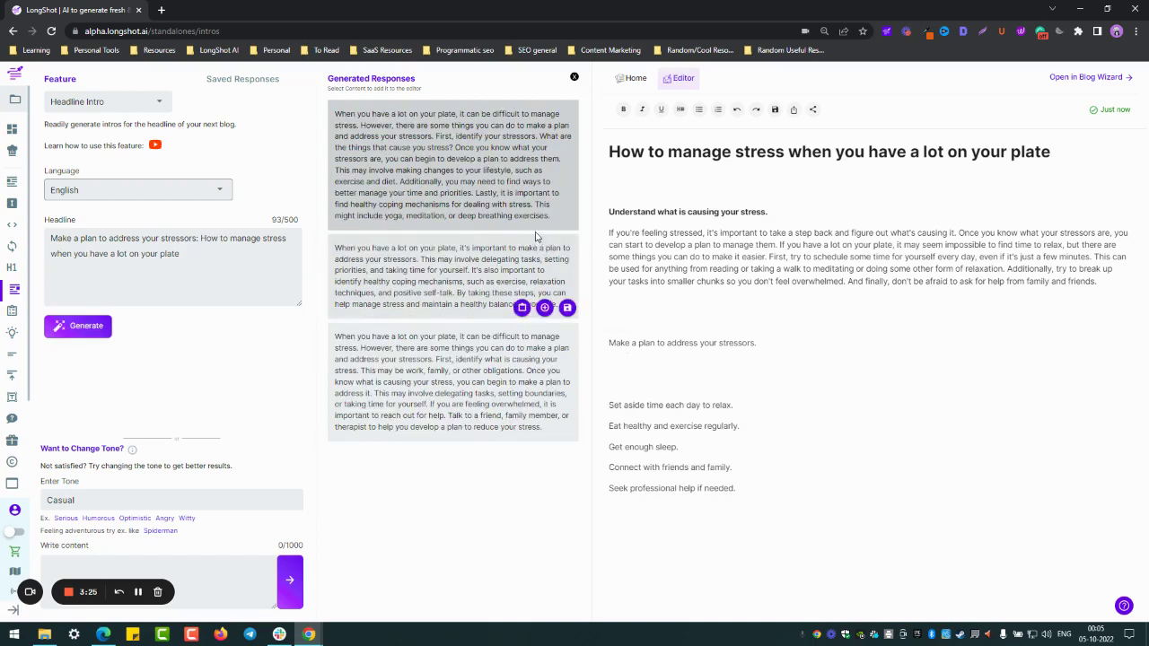
{"action": "mouse_move", "coordinate": [453, 166]}
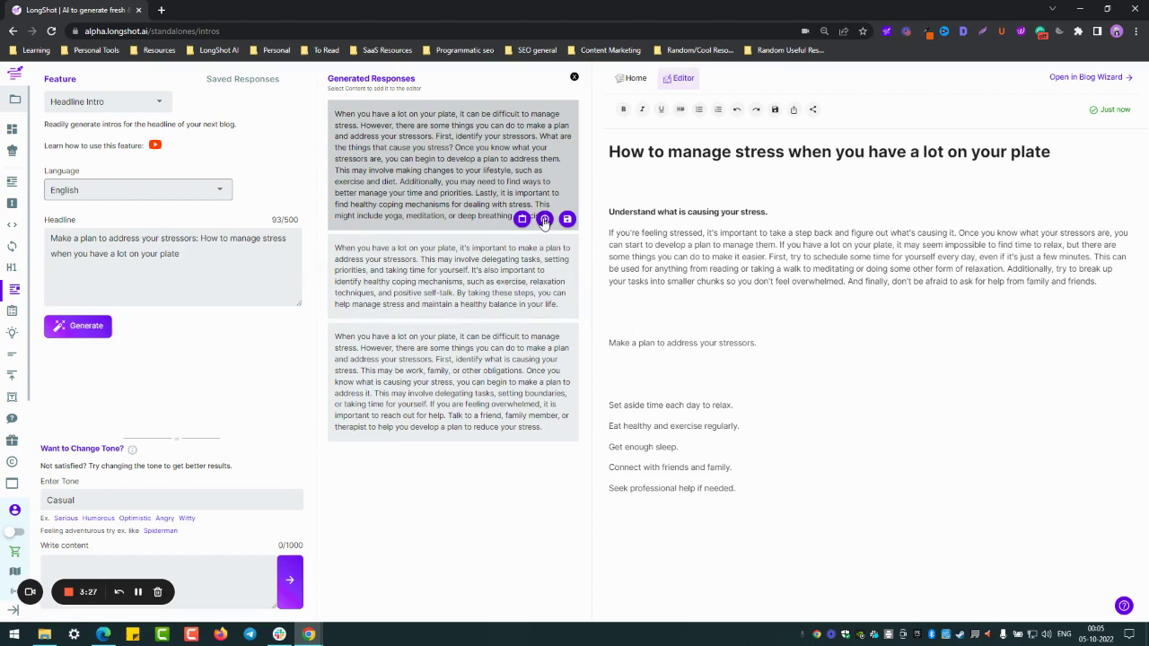
{"action": "left_click", "coordinate": [544, 220]}
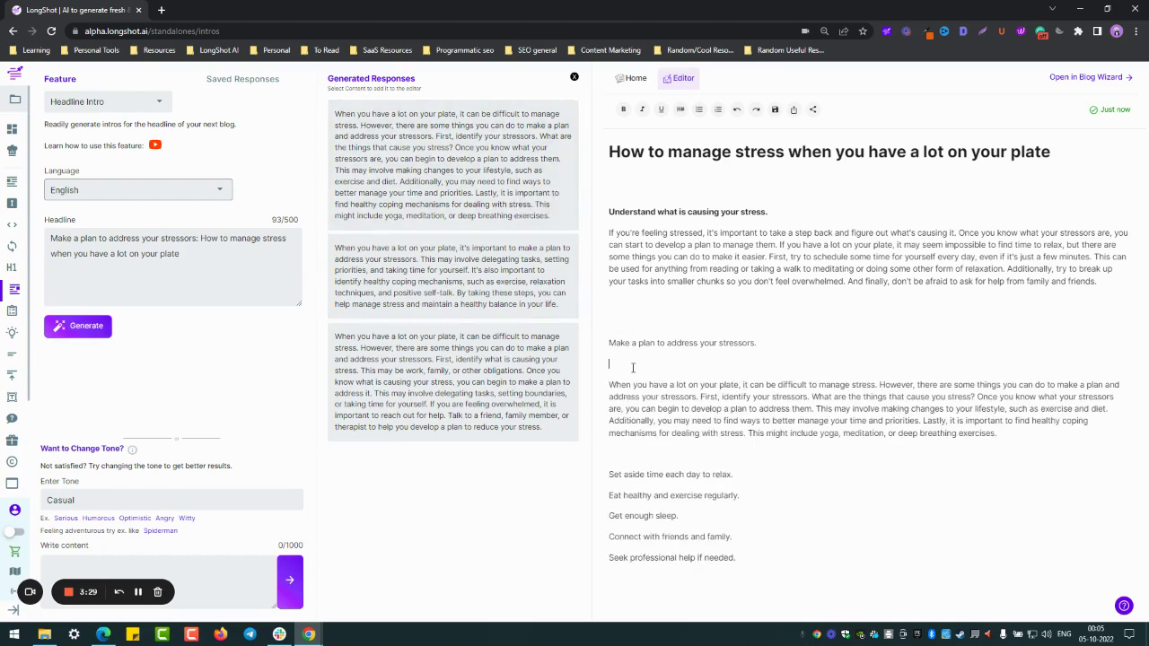
{"action": "key", "text": "BackSpace"}
{"action": "key", "text": "BackSpace"}
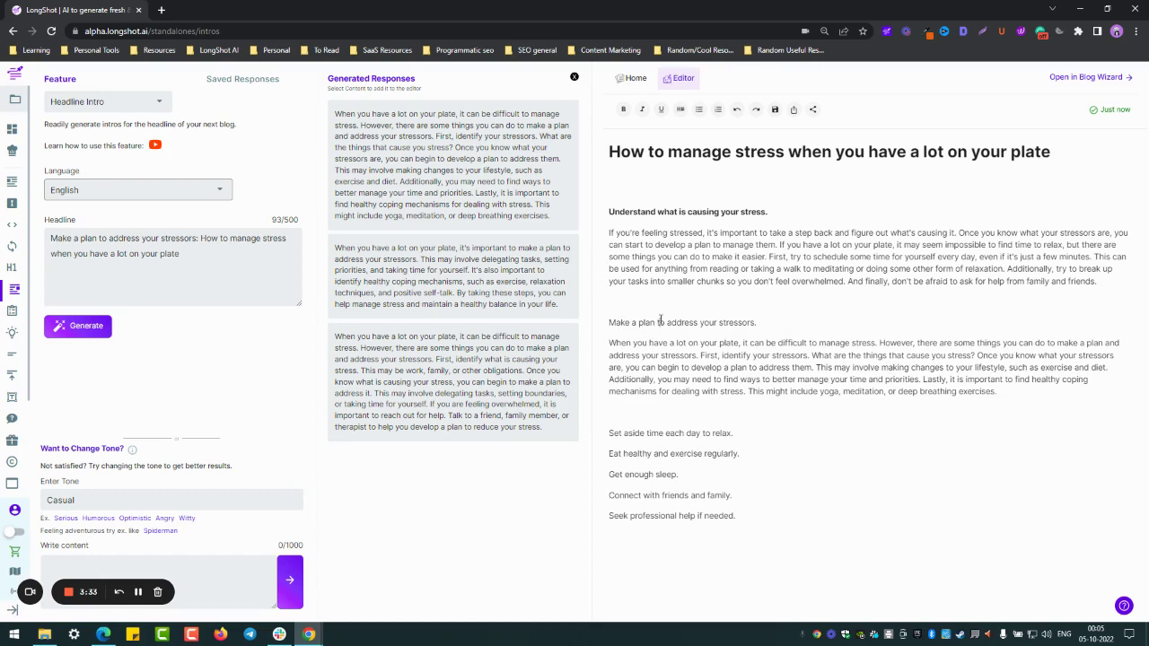
{"action": "triple_click", "coordinate": [660, 321]}
{"action": "key", "text": "ctrl+b"}
{"action": "left_click", "coordinate": [657, 351]}
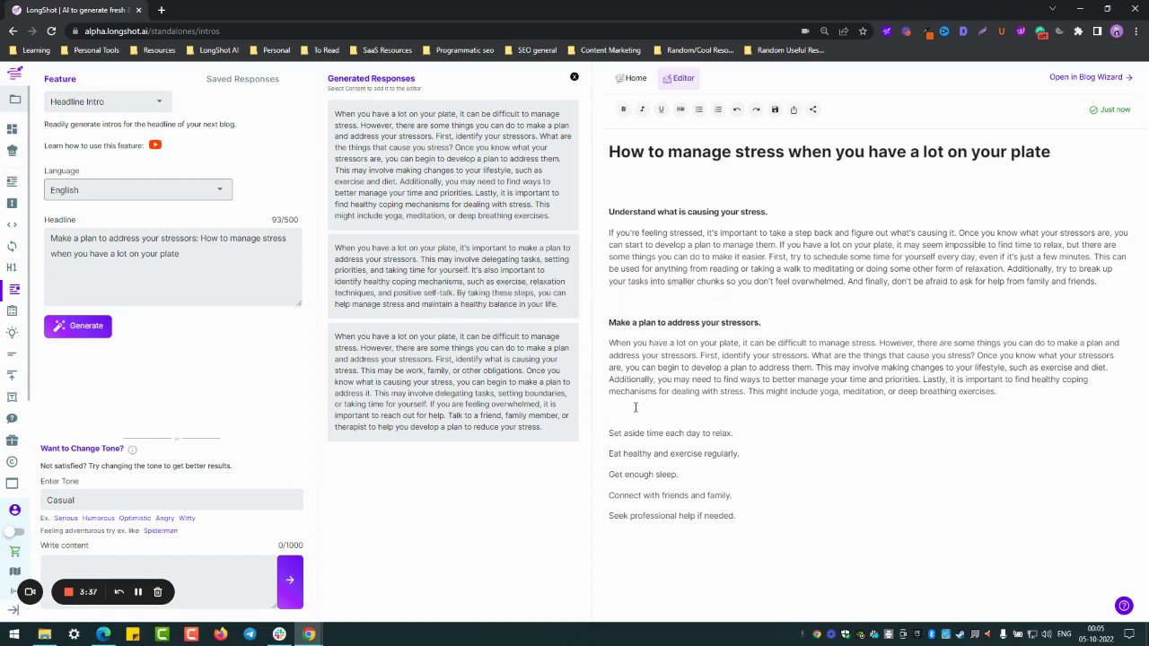
- Split the first tip's paragraph at 'If you have a lot on your plate' and add spacing
{"action": "key", "text": "Return"}
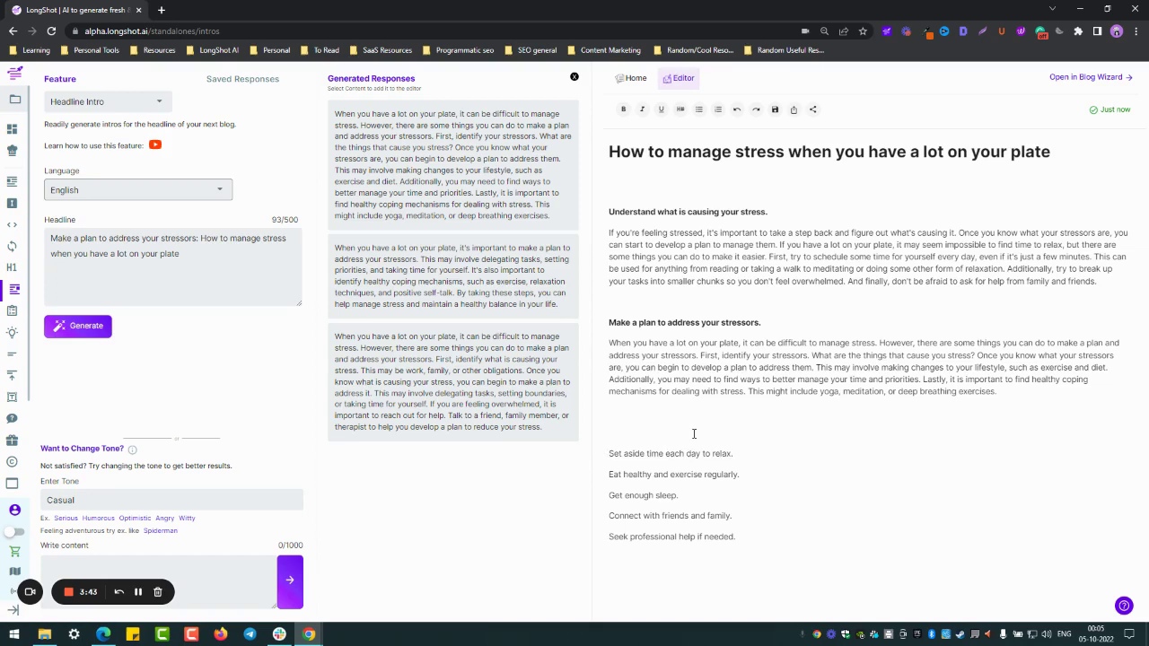
{"action": "left_click", "coordinate": [779, 245]}
{"action": "key", "text": "Return"}
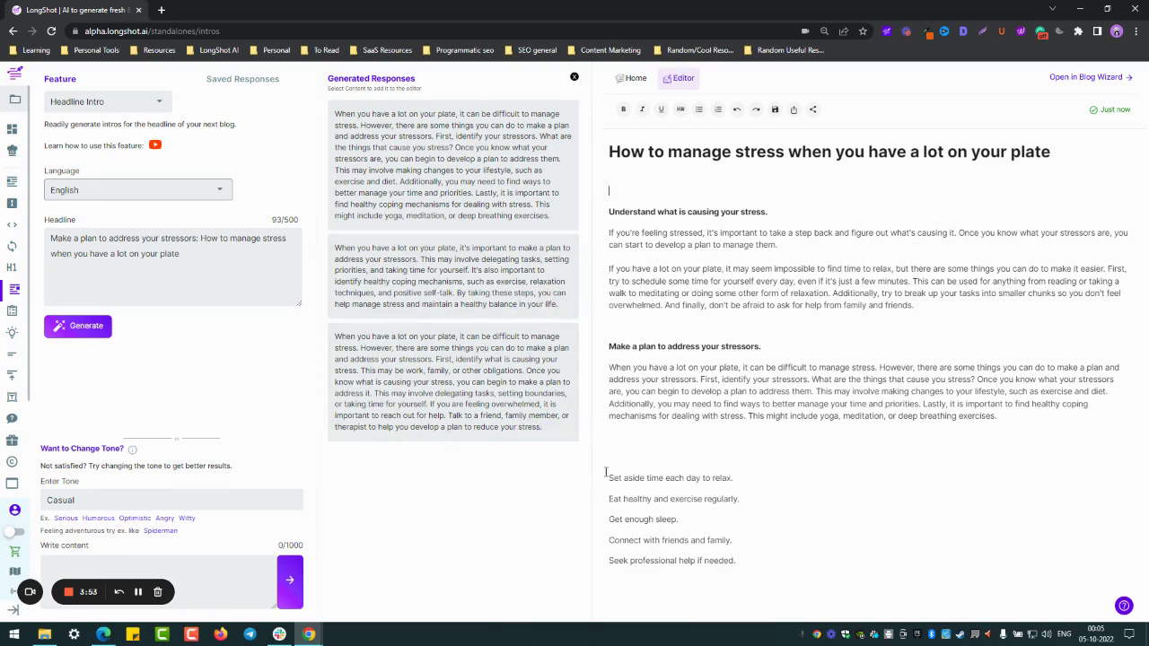
{"action": "left_click_drag", "start_coordinate": [606, 473], "coordinate": [790, 567]}
{"action": "left_click", "coordinate": [790, 566]}
{"action": "left_click", "coordinate": [616, 441]}
{"action": "triple_click", "coordinate": [699, 152]}
{"action": "key", "text": "ctrl+c"}
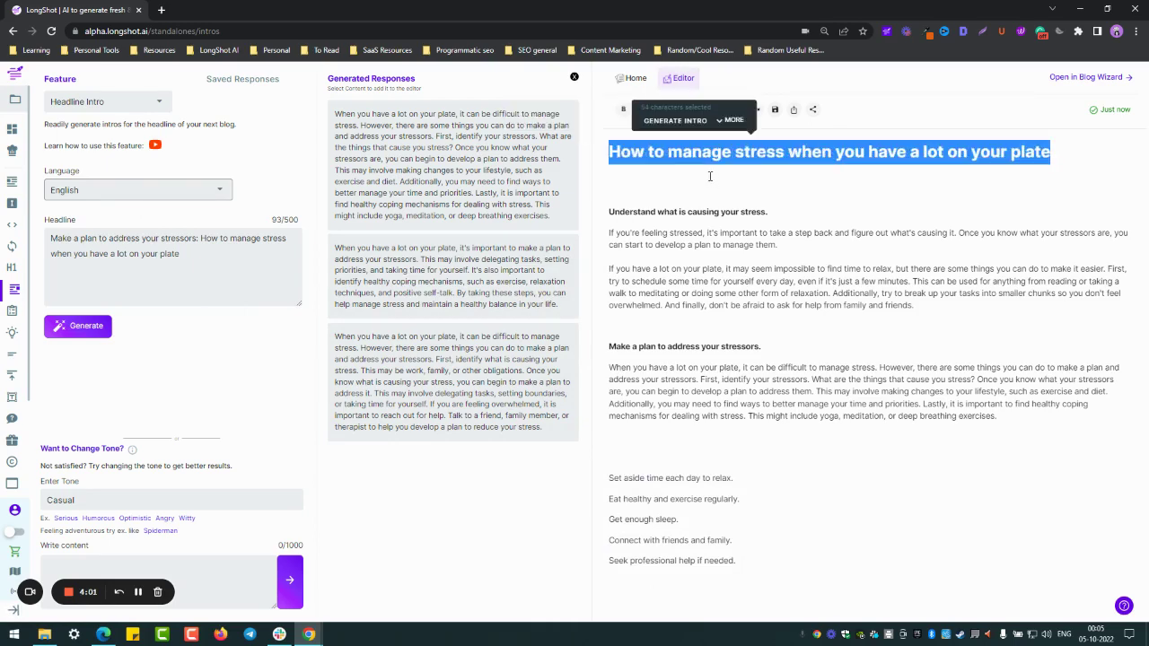
- In Instruct Prompt, command 'Write an awesome introduction to the topic' with the post title and generate
{"action": "left_click", "coordinate": [709, 176]}
{"action": "left_click", "coordinate": [132, 101]}
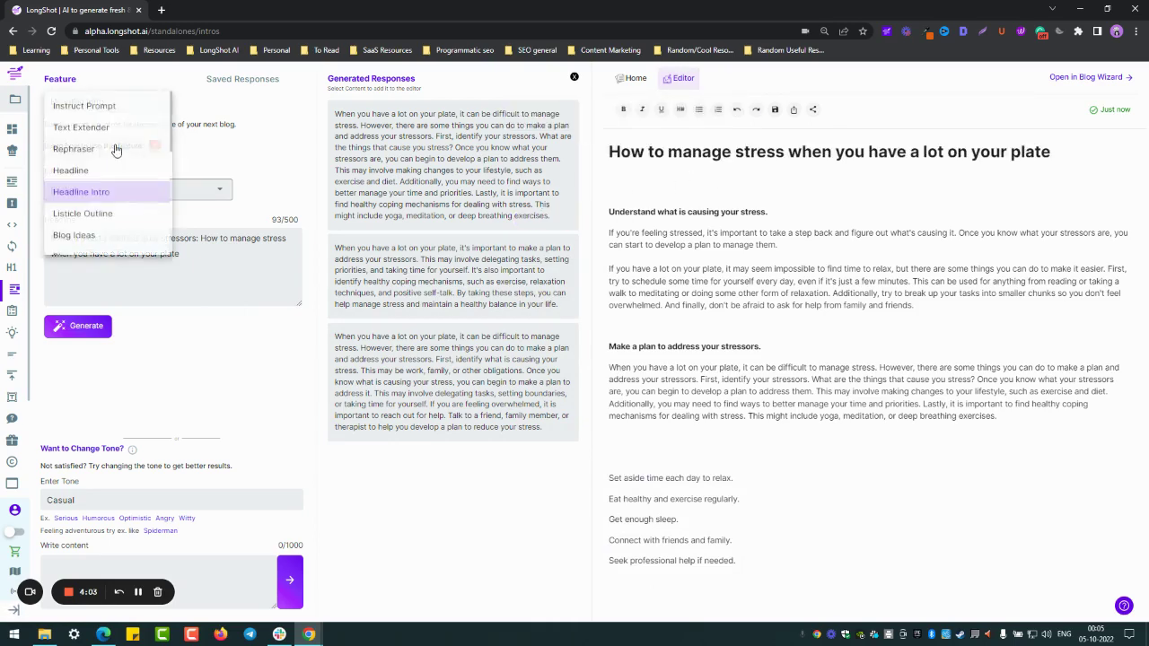
{"action": "left_click", "coordinate": [88, 107]}
{"action": "triple_click", "coordinate": [68, 206]}
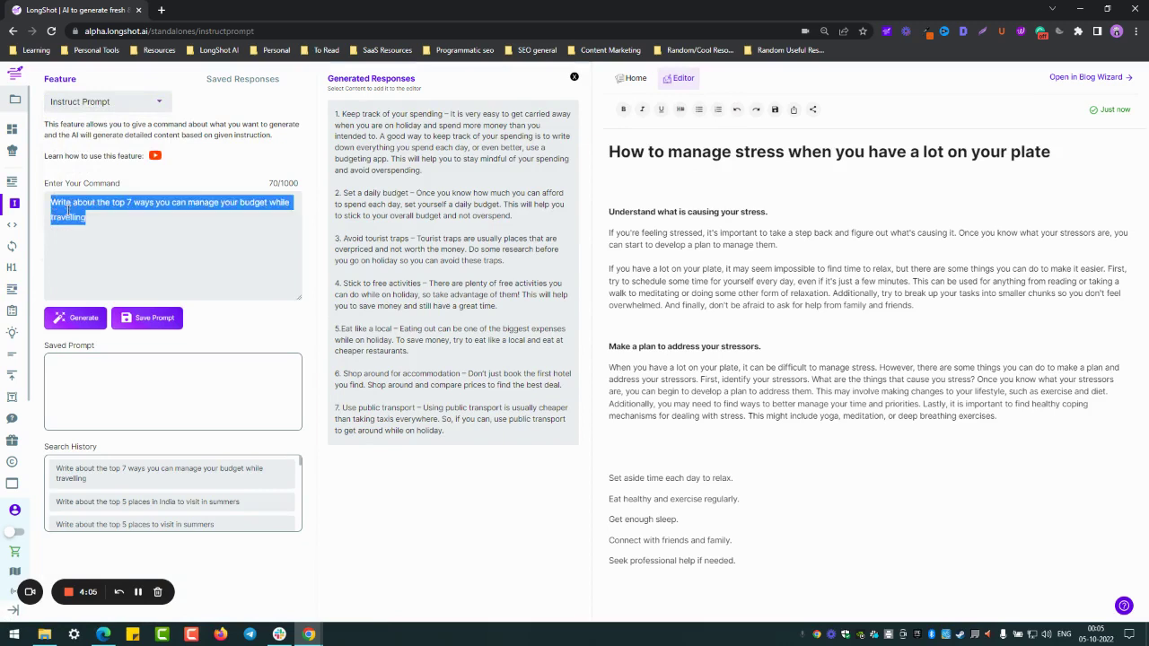
{"action": "key", "text": "ctrl+v"}
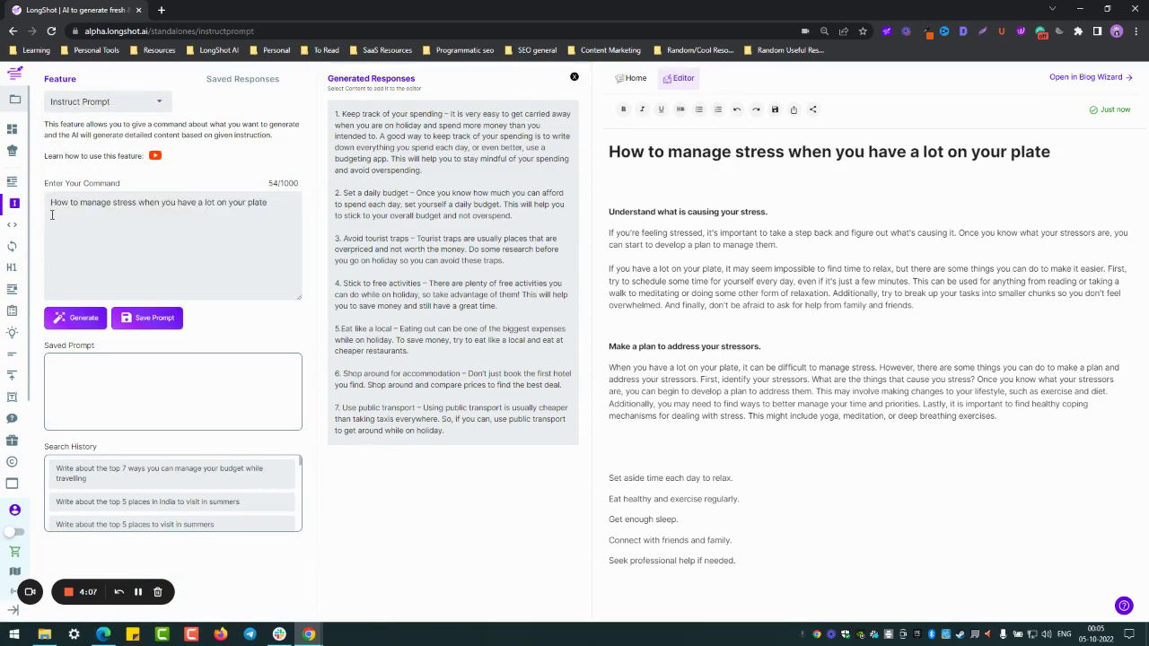
{"action": "type", "text": "Wri"}
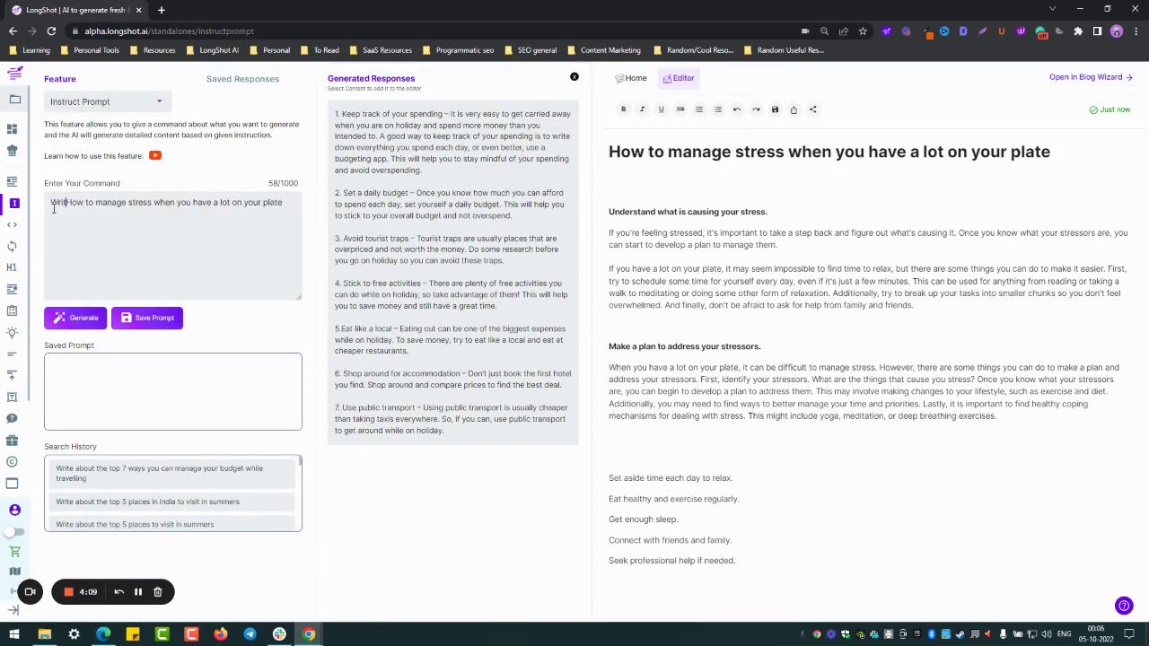
{"action": "type", "text": "te an intrpod"}
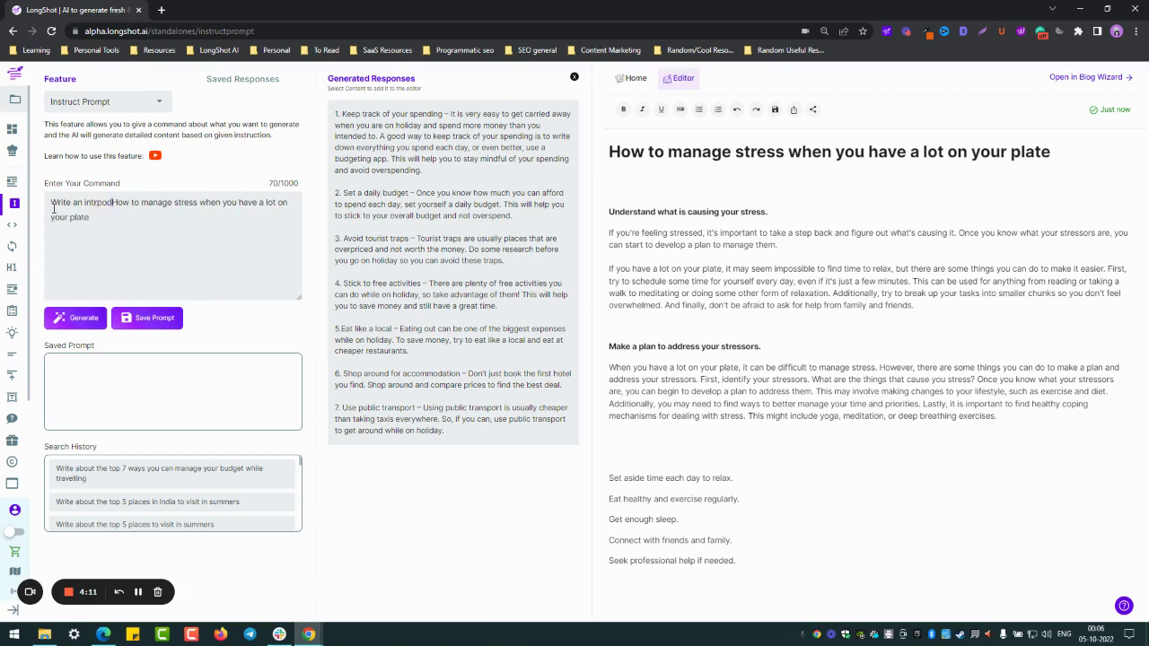
{"action": "type", "text": "p"}
{"action": "type", "text": "ducti"}
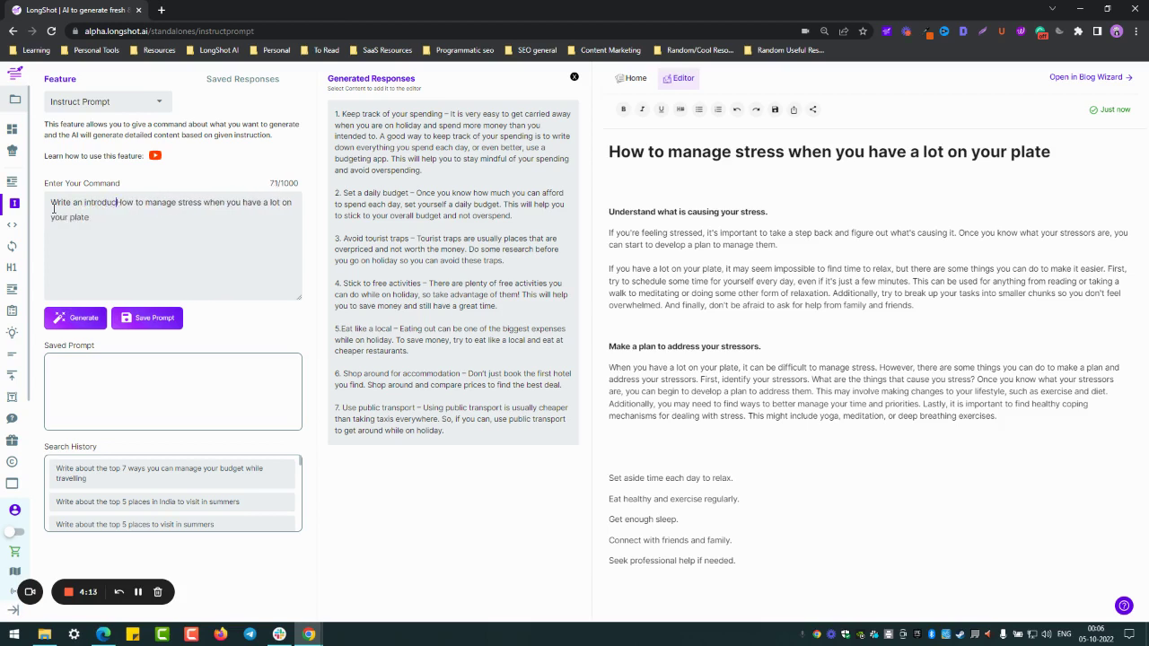
{"action": "type", "text": "on to the t"}
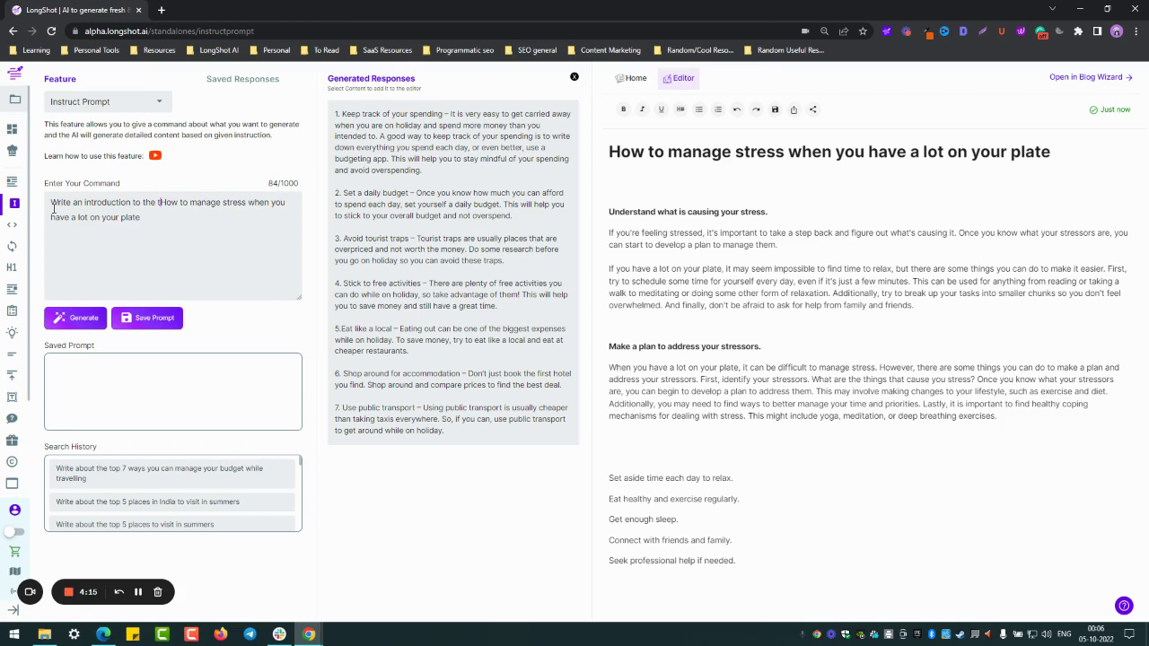
{"action": "type", "text": "opic '"}
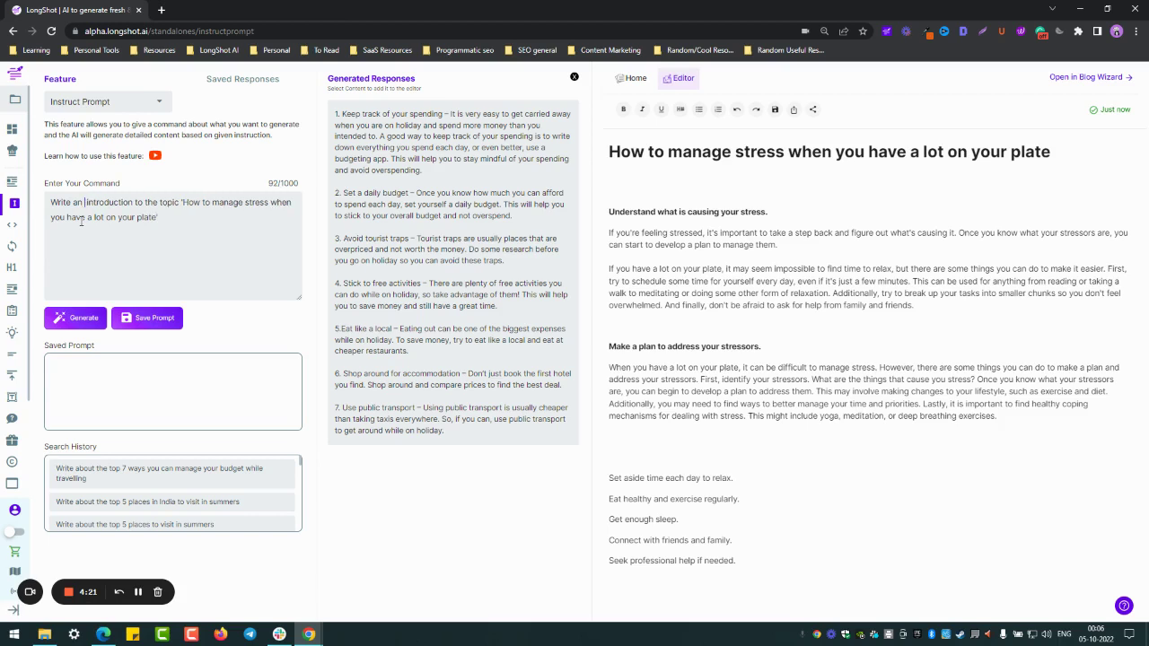
{"action": "type", "text": " awesome"}
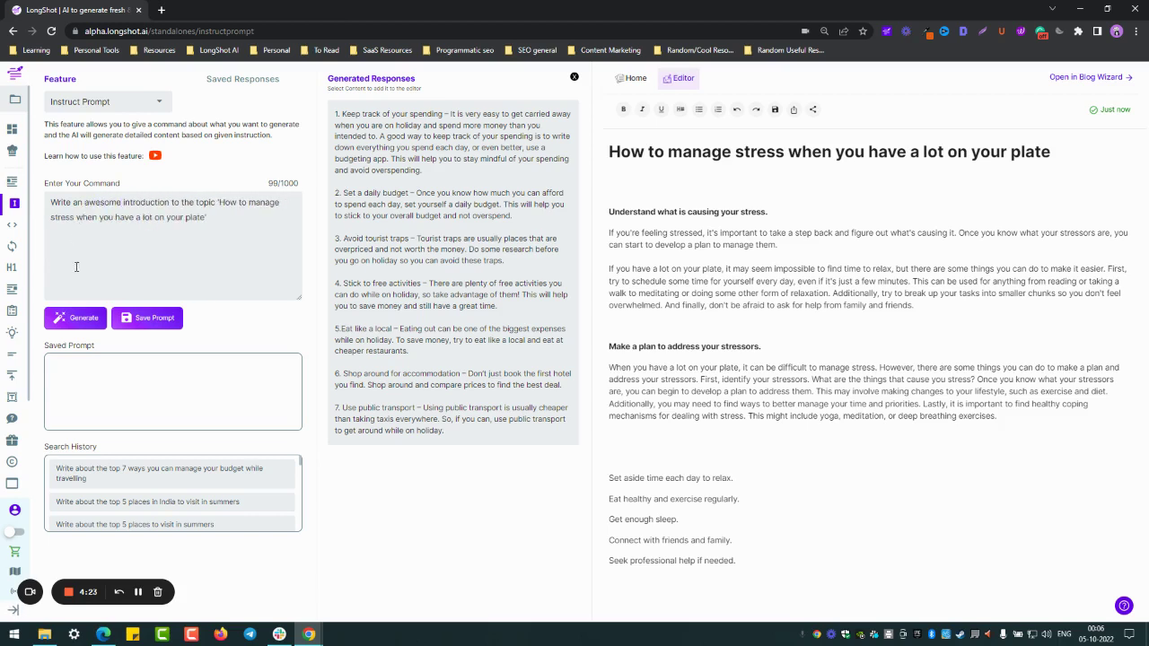
{"action": "left_click", "coordinate": [85, 321]}
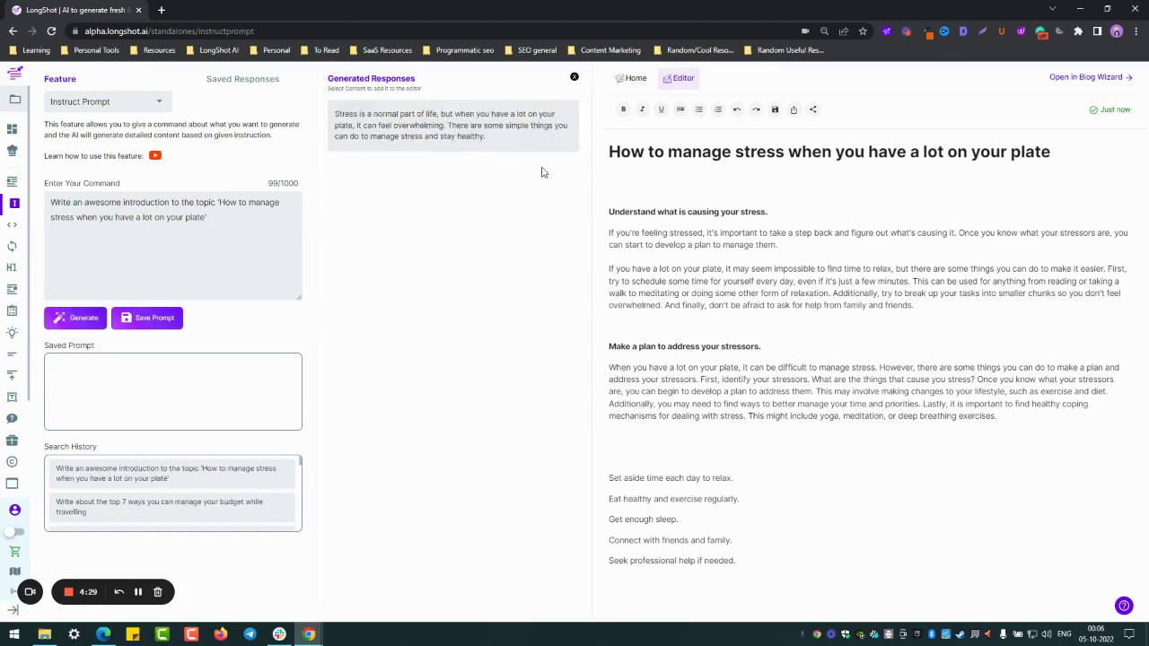
- Change 'awesome' to 'in-depth' in the command and regenerate
{"action": "double_click", "coordinate": [103, 202]}
{"action": "type", "text": "in-d"}
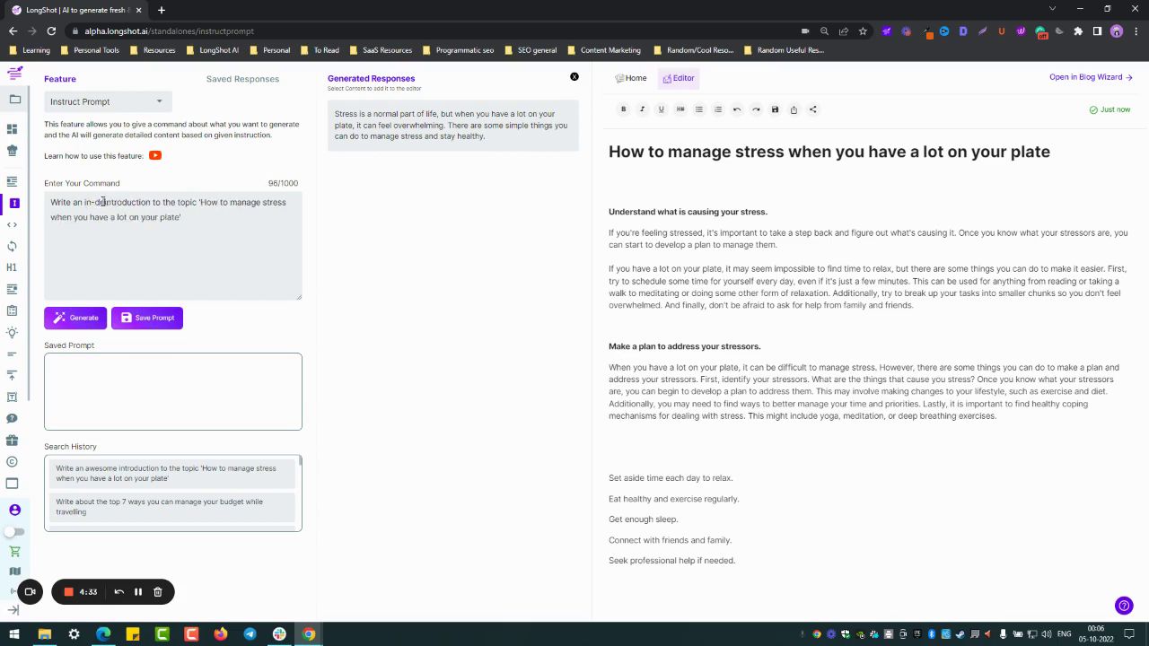
{"action": "type", "text": "epth i"}
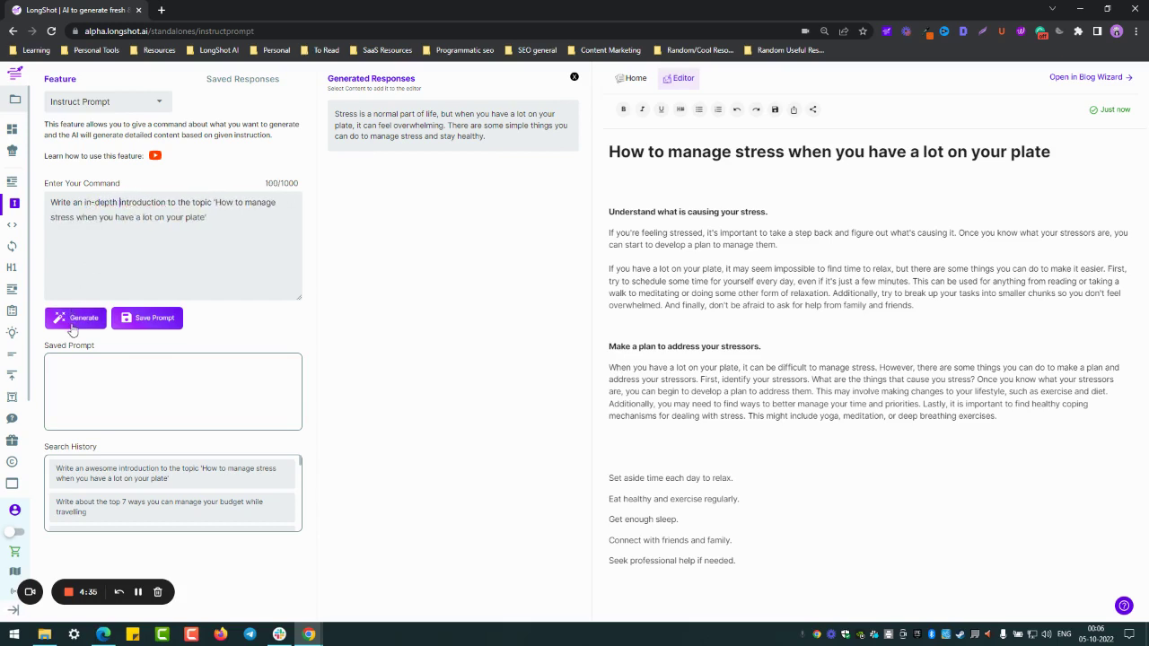
{"action": "left_click", "coordinate": [72, 321]}
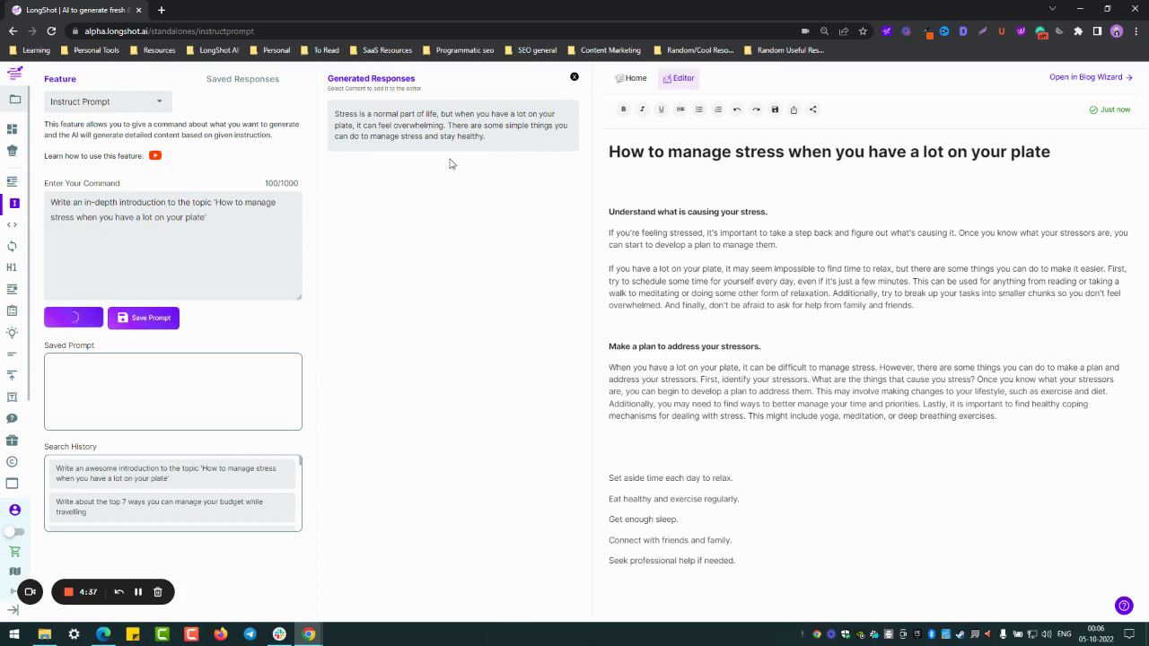
- Insert the first in-depth paragraph, on stress harming physical and mental health, under the title
{"action": "left_click", "coordinate": [632, 165]}
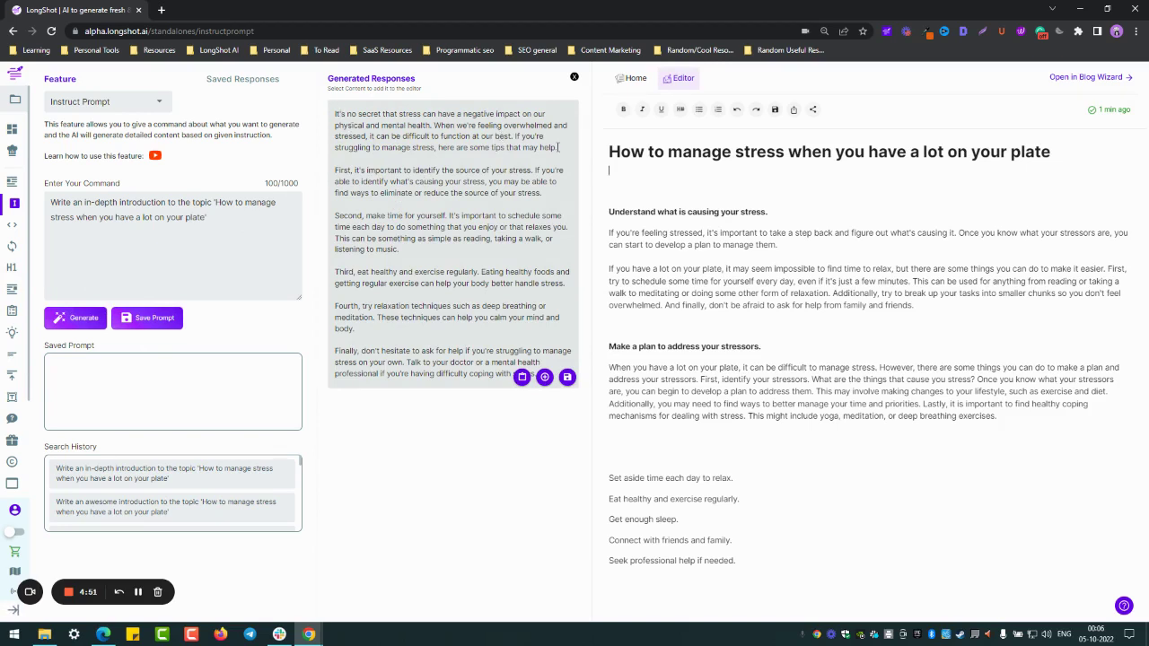
{"action": "left_click_drag", "start_coordinate": [333, 172], "coordinate": [662, 230]}
{"action": "left_click_drag", "start_coordinate": [389, 170], "coordinate": [520, 200]}
{"action": "left_click_drag", "start_coordinate": [368, 216], "coordinate": [427, 228]}
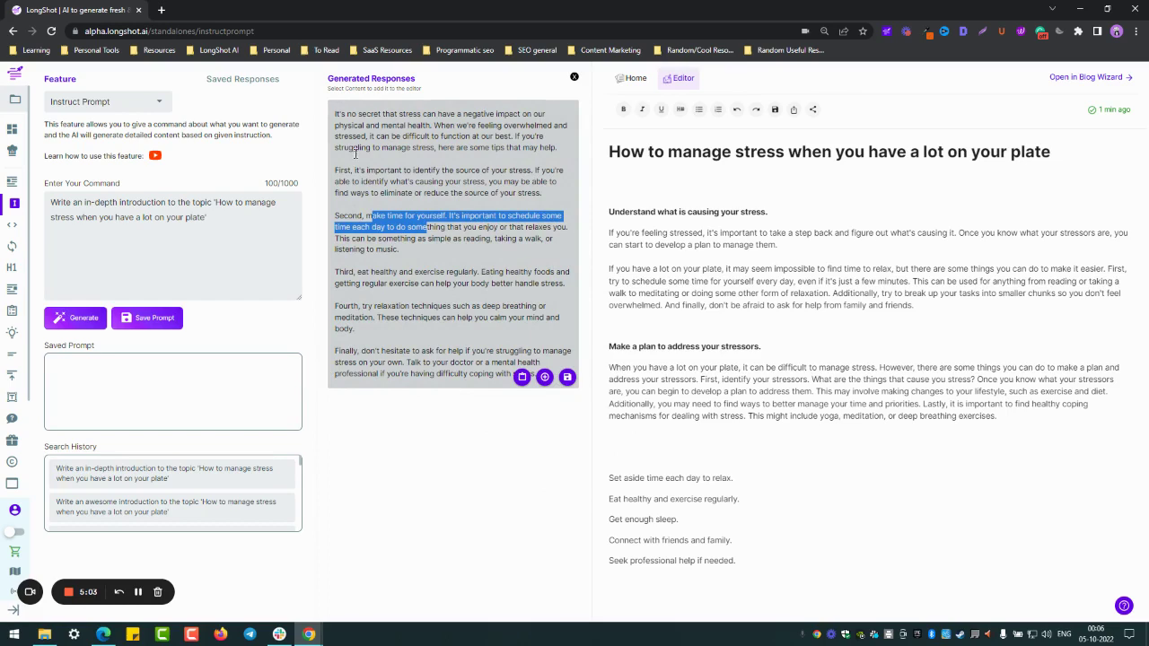
{"action": "triple_click", "coordinate": [396, 121]}
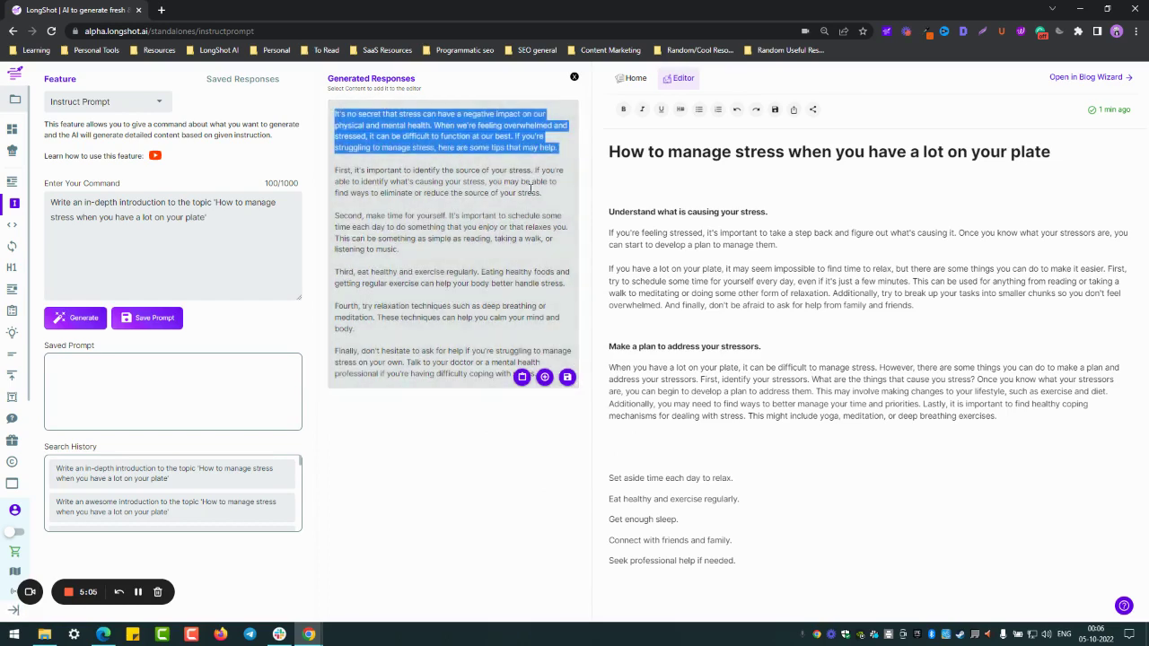
{"action": "left_click", "coordinate": [757, 190]}
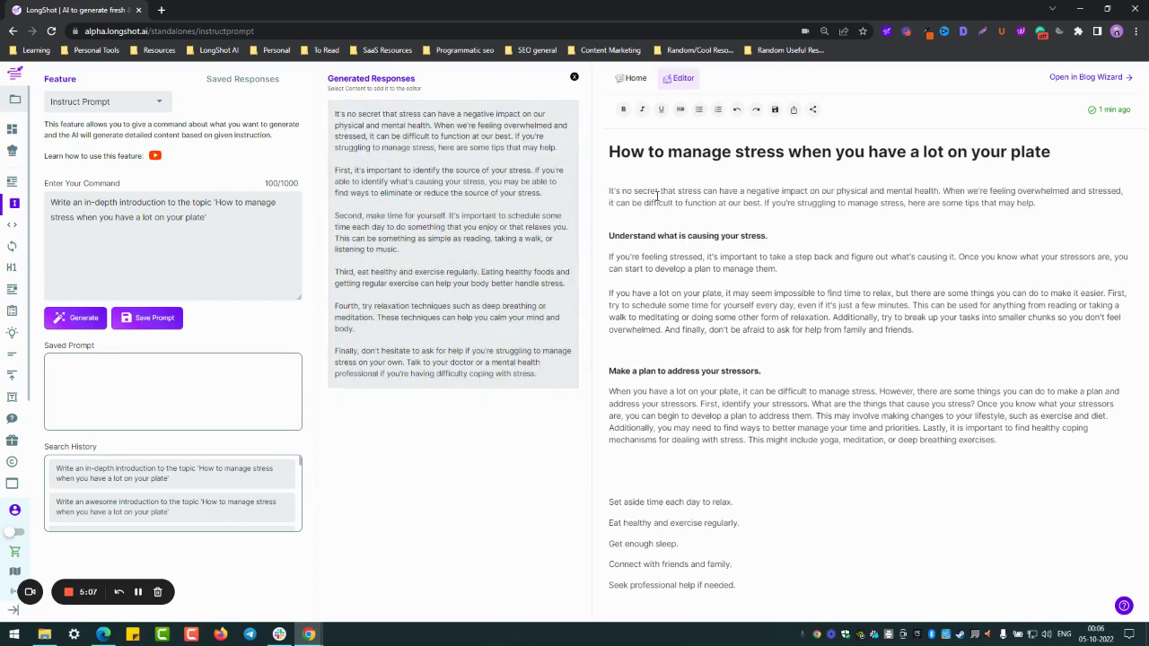
- Generate a fresh in-depth introduction and delete the old opening paragraph
{"action": "left_click", "coordinate": [78, 318]}
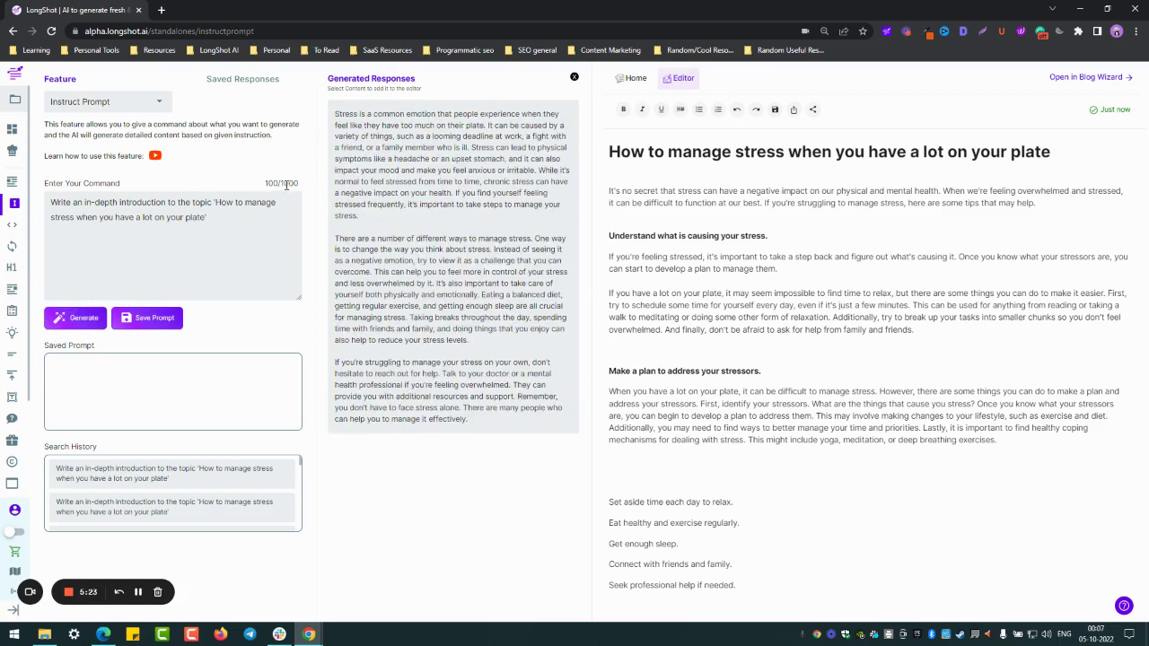
{"action": "mouse_move", "coordinate": [454, 265]}
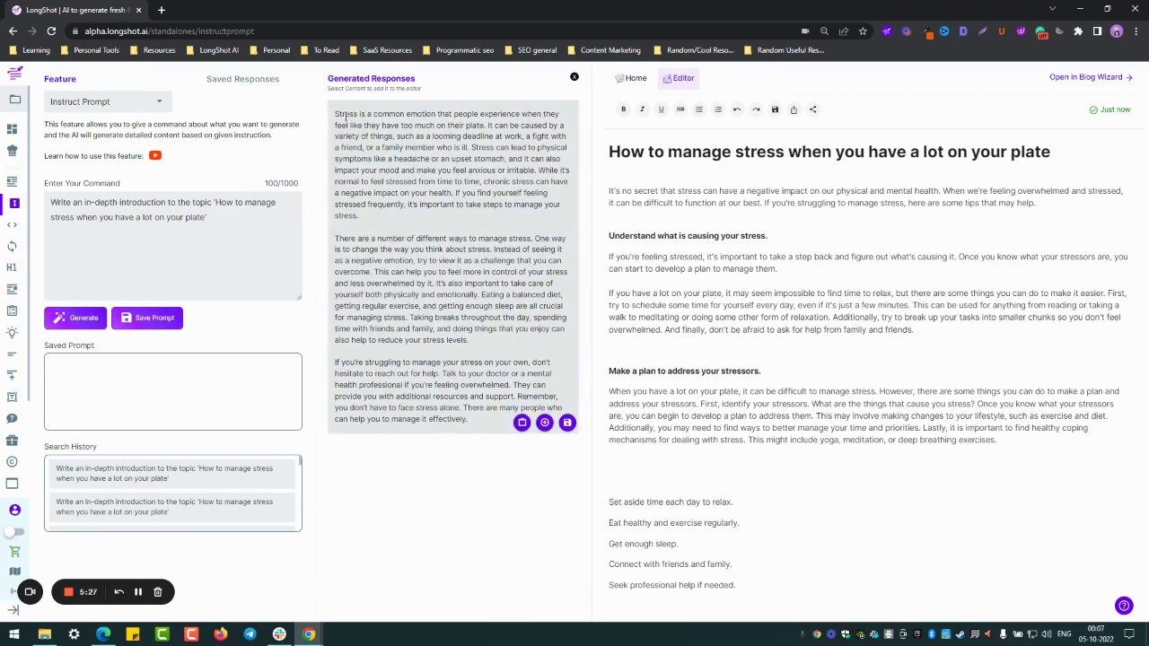
{"action": "left_click_drag", "start_coordinate": [342, 115], "coordinate": [368, 164]}
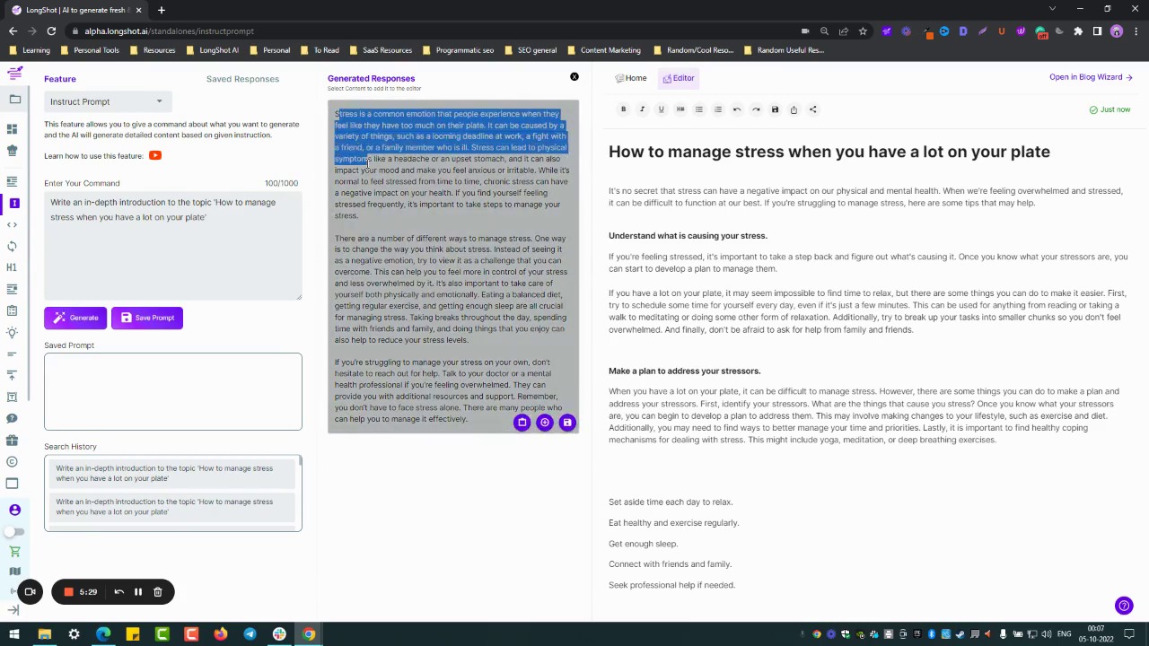
{"action": "left_click", "coordinate": [373, 220]}
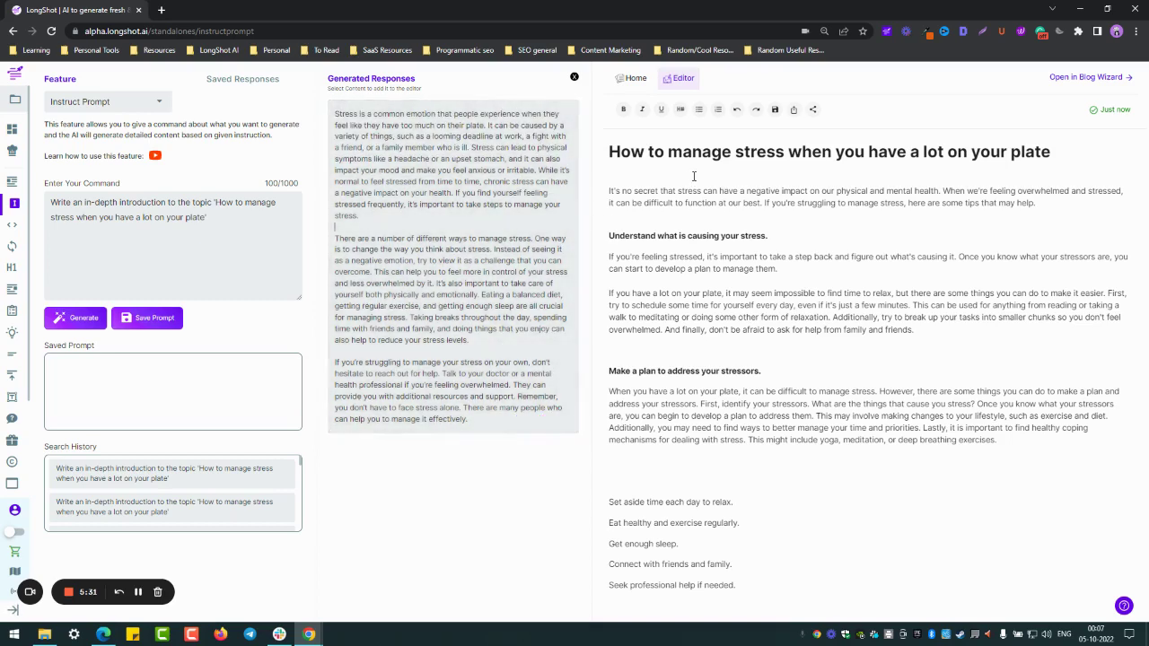
{"action": "key", "text": "Return"}
{"action": "key", "text": "Return"}
{"action": "triple_click", "coordinate": [676, 240]}
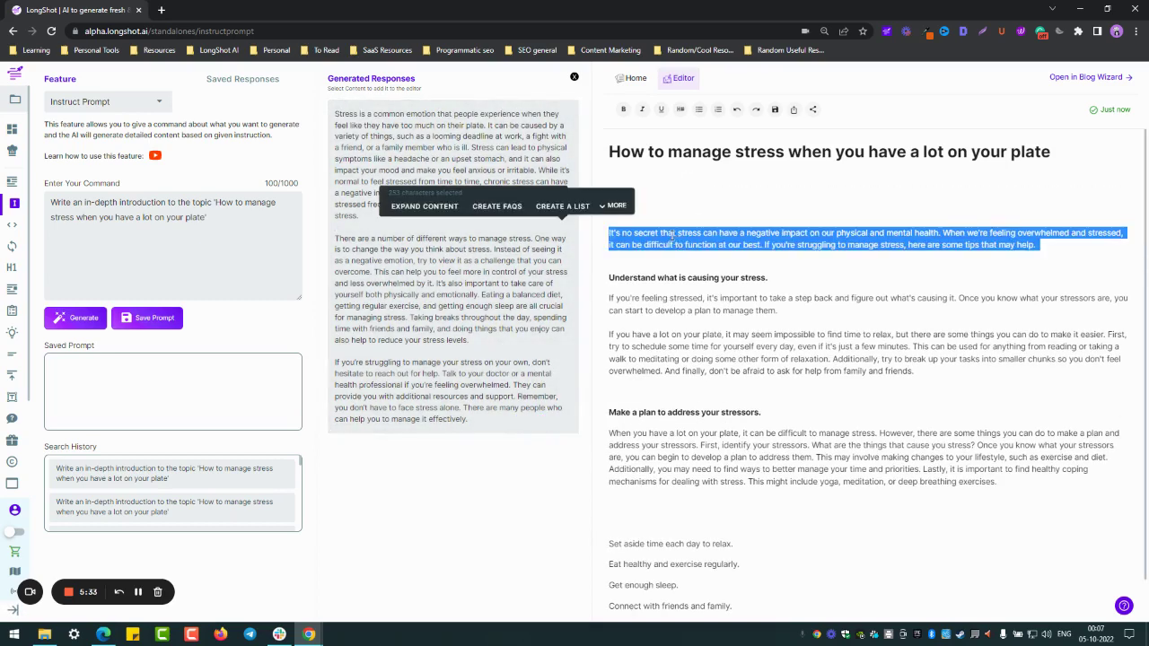
{"action": "key", "text": "BackSpace"}
- Insert the 'Stress is a common emotion' introduction and tidy its breaks above the first subheading
{"action": "left_click", "coordinate": [545, 423]}
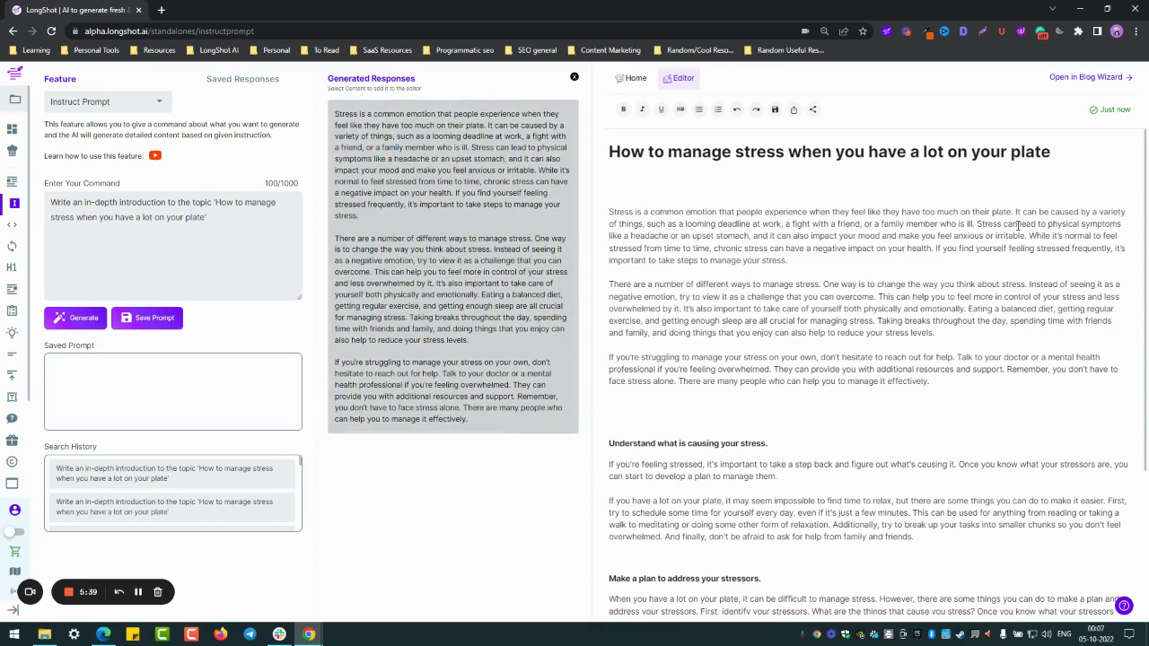
{"action": "key", "text": "Return"}
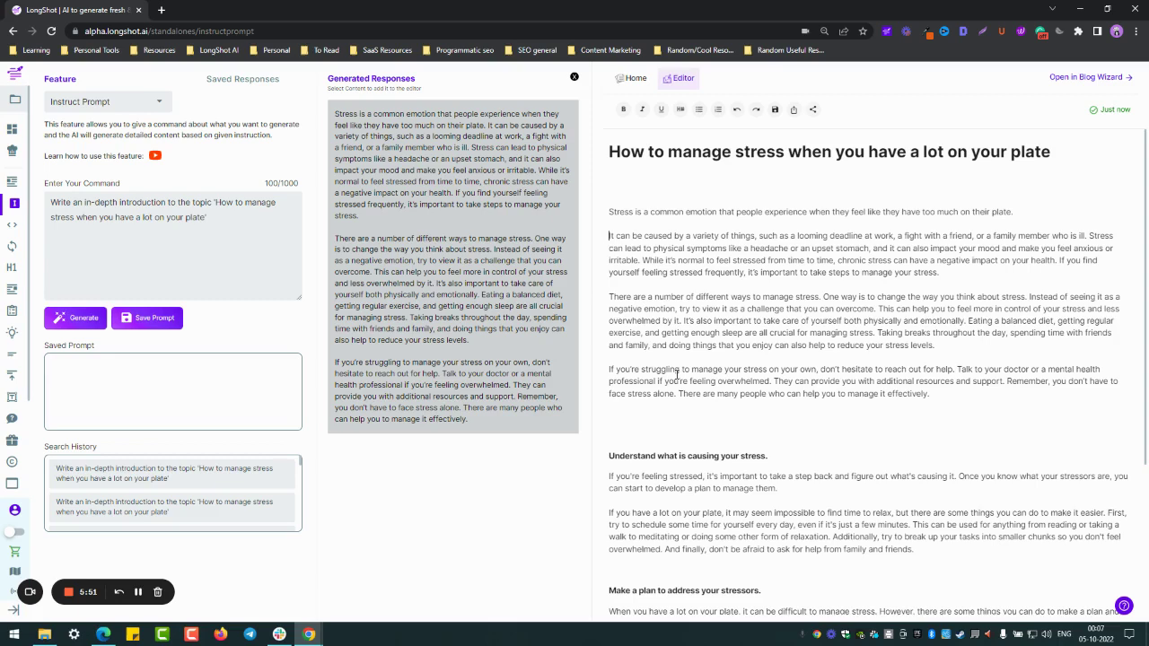
{"action": "left_click", "coordinate": [625, 435]}
{"action": "key", "text": "BackSpace"}
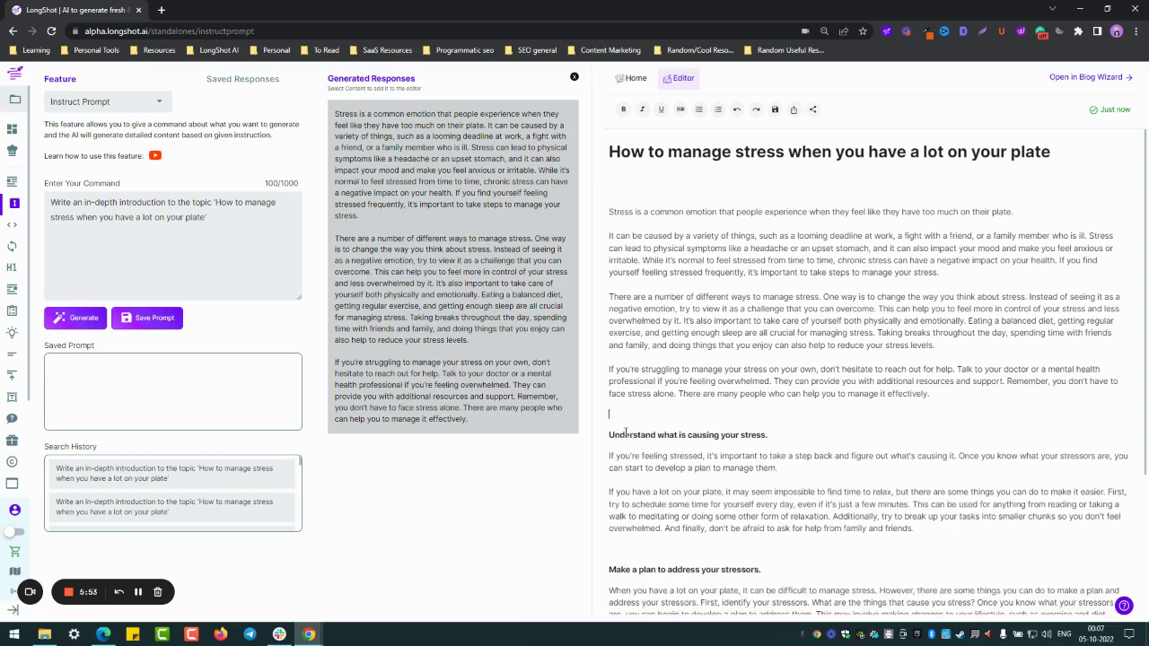
{"action": "key", "text": "BackSpace"}
{"action": "scroll", "coordinate": [851, 431], "scroll_direction": "down", "scroll_amount": 2}
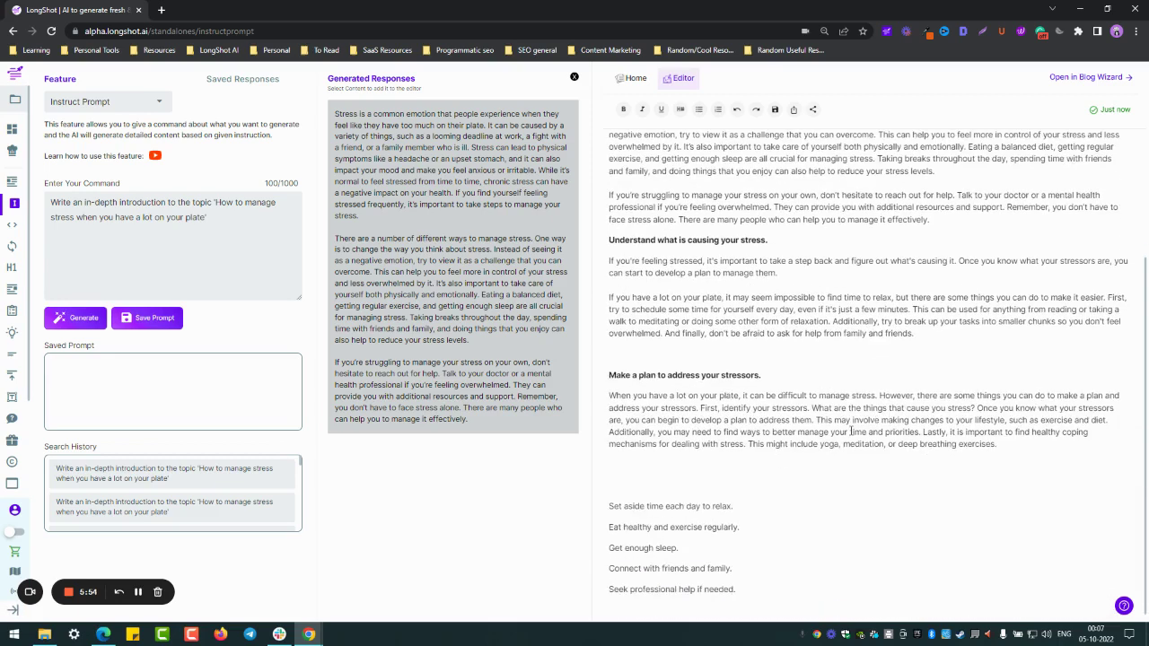
- Tidy the line breaks after the last tip, leaving blank lines at the post's end
{"action": "left_click", "coordinate": [641, 471]}
{"action": "key", "text": "BackSpace"}
{"action": "key", "text": "Return"}
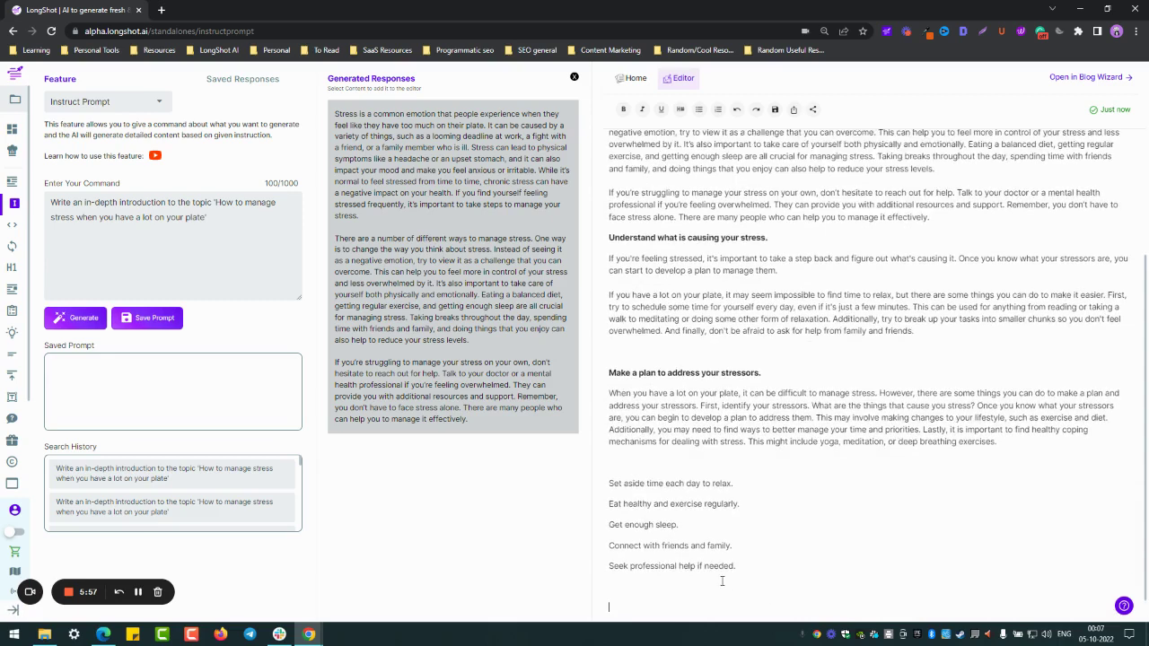
{"action": "key", "text": "Return"}
{"action": "key", "text": "Return"}
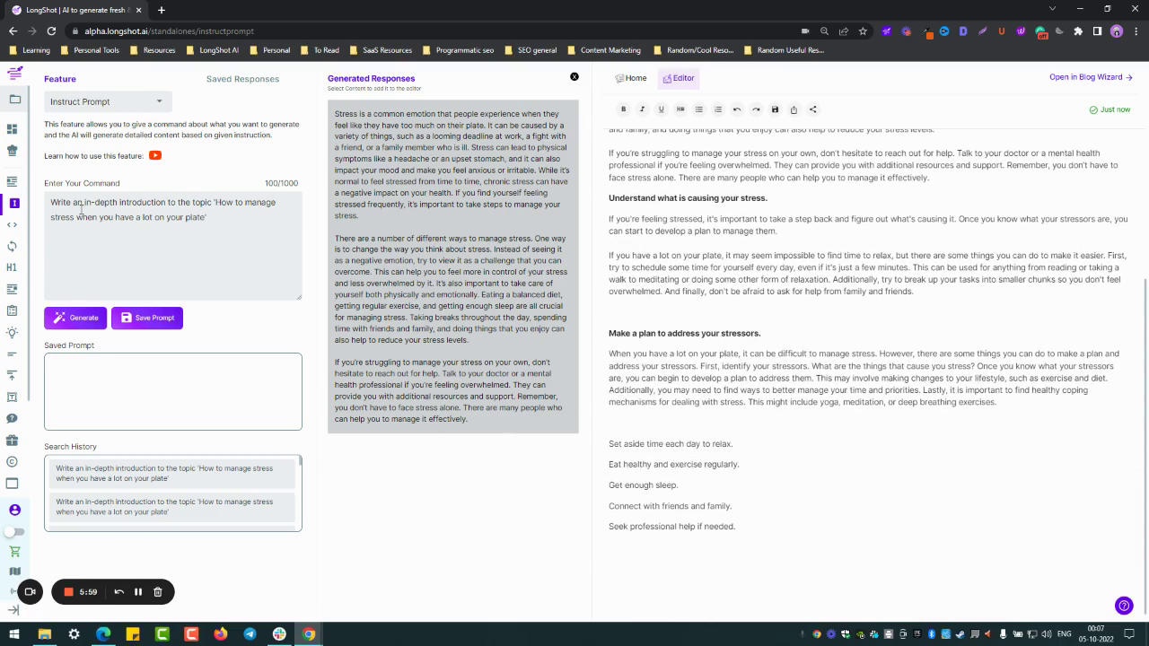
- Change the Instruct Prompt from an in-depth introduction to 'a conclusion' and generate it
{"action": "left_click_drag", "start_coordinate": [74, 202], "coordinate": [166, 195]}
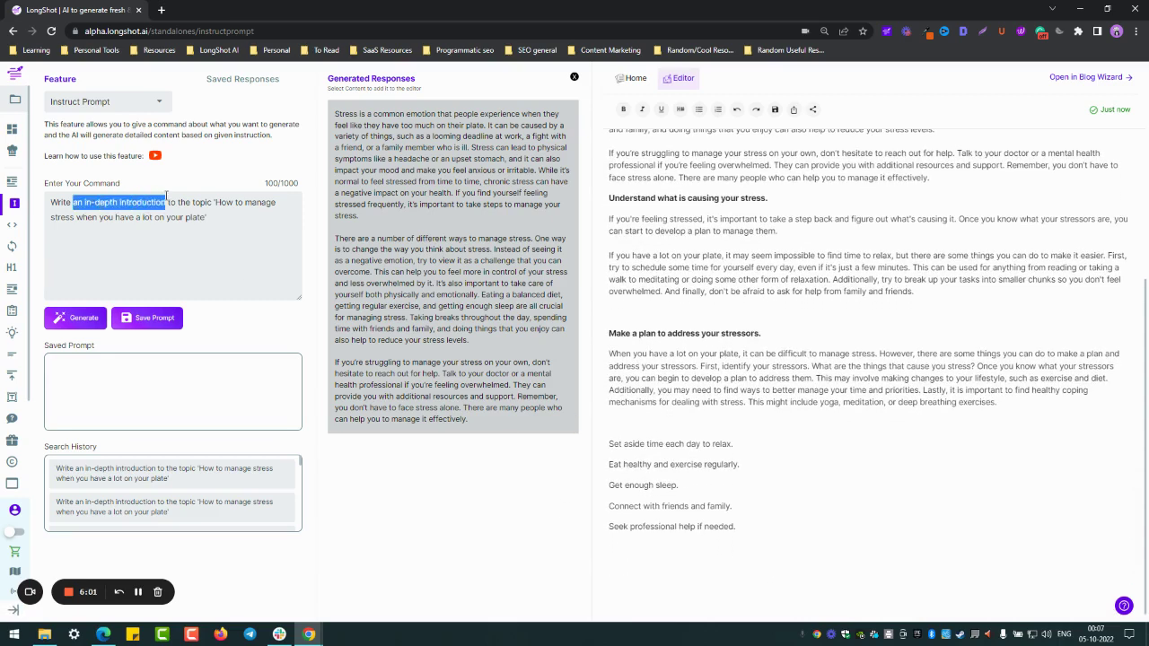
{"action": "type", "text": "conclus"}
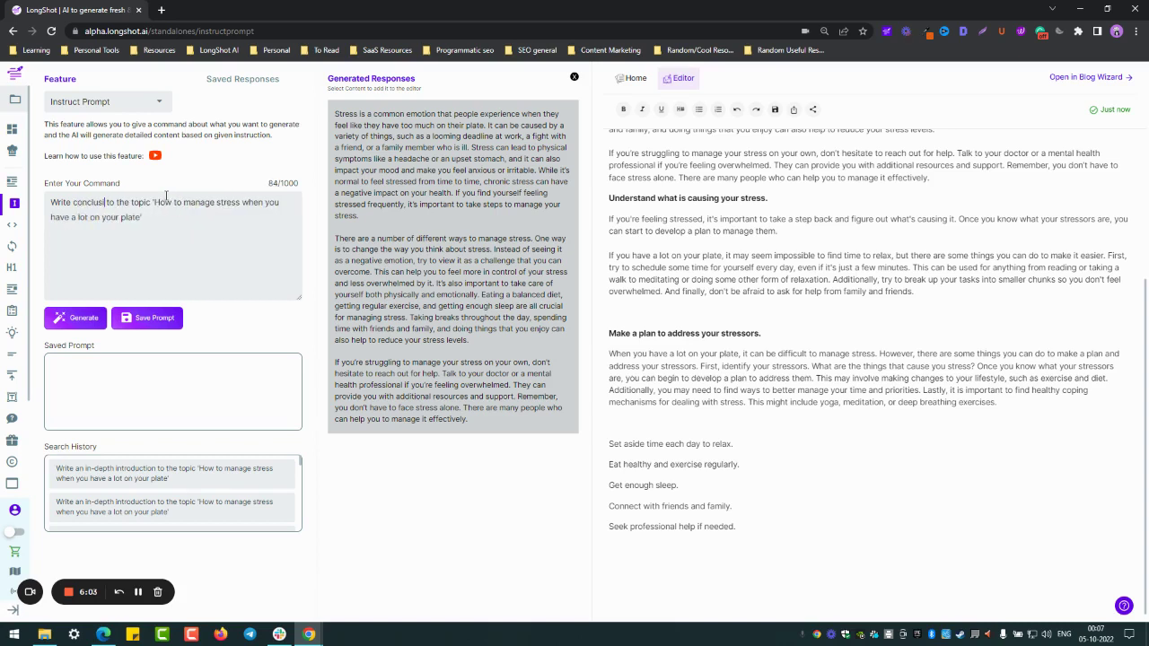
{"action": "type", "text": "ion"}
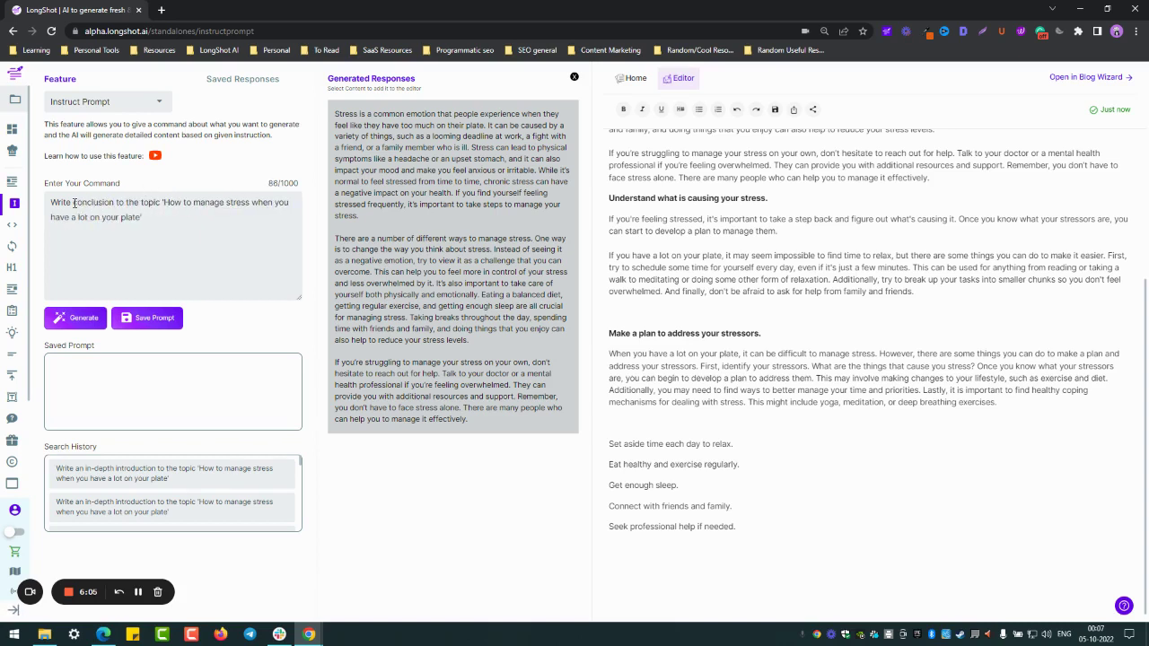
{"action": "left_click", "coordinate": [74, 202]}
{"action": "type", "text": "a"}
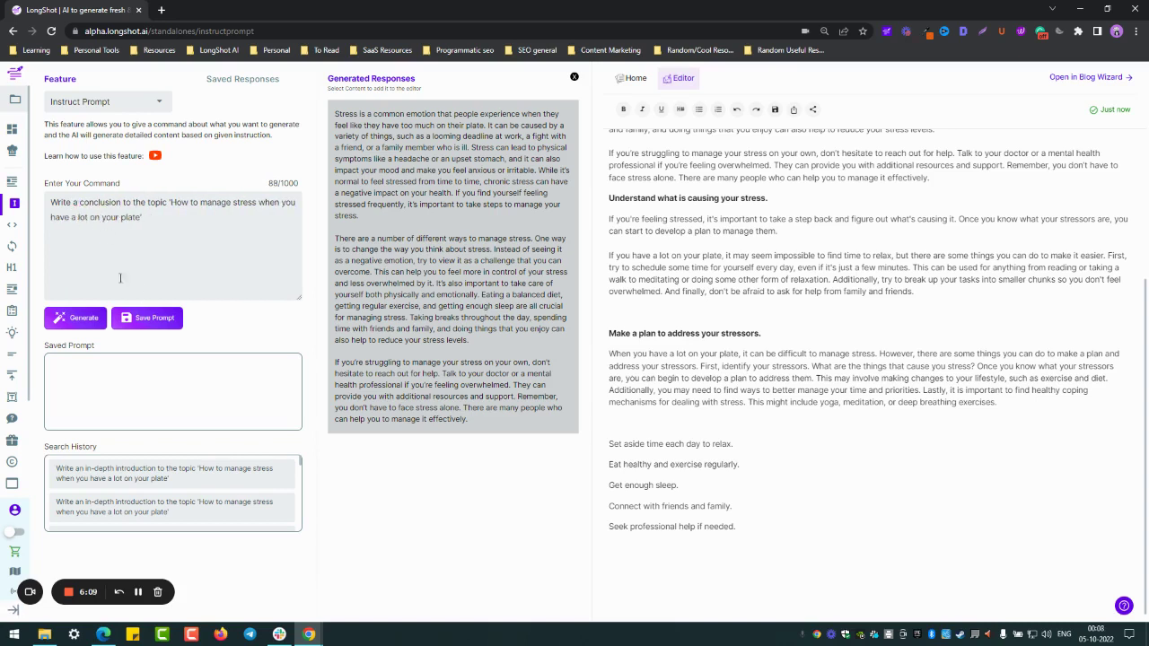
{"action": "left_click", "coordinate": [83, 317]}
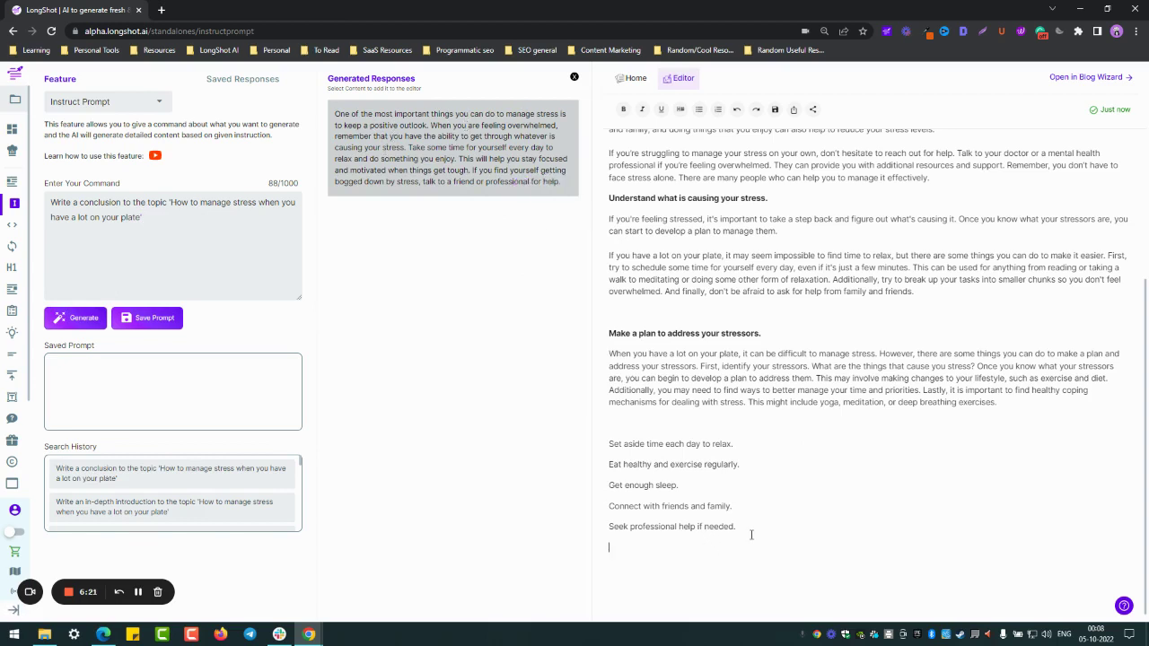
- Add a 'Conclusion' heading and insert the generated positive-outlook paragraph beneath it
{"action": "key", "text": "Return"}
{"action": "key", "text": "Return"}
{"action": "type", "text": "Co"}
{"action": "type", "text": "nclus"}
{"action": "double_click", "coordinate": [622, 568]}
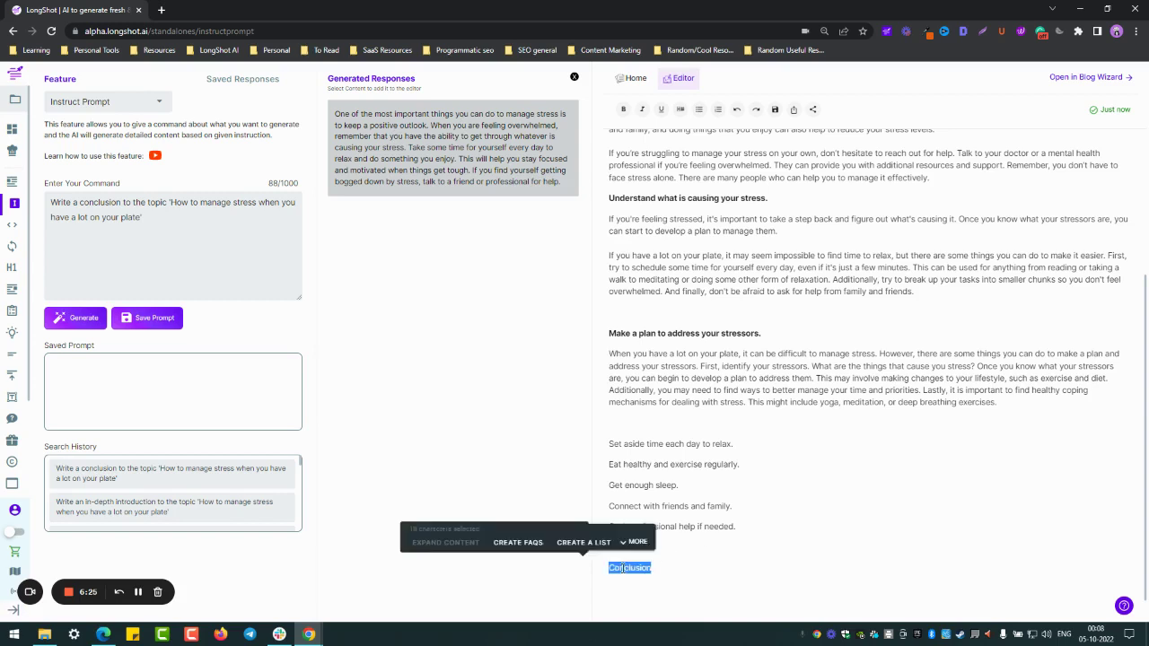
{"action": "key", "text": "ctrl+alt+2"}
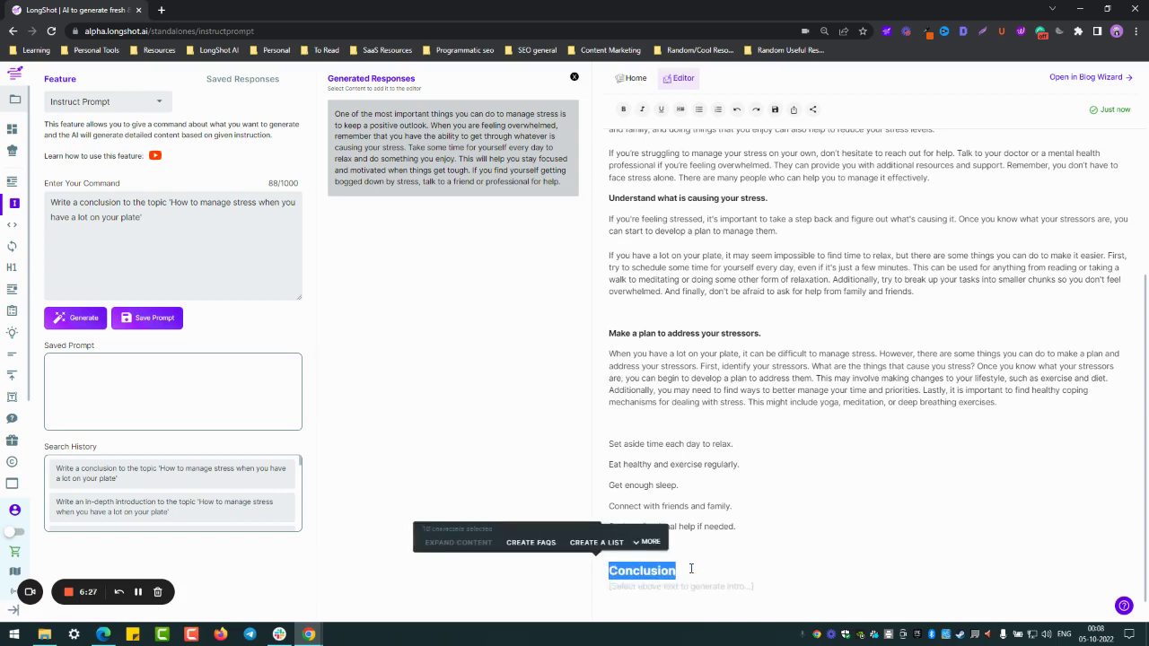
{"action": "left_click", "coordinate": [692, 569]}
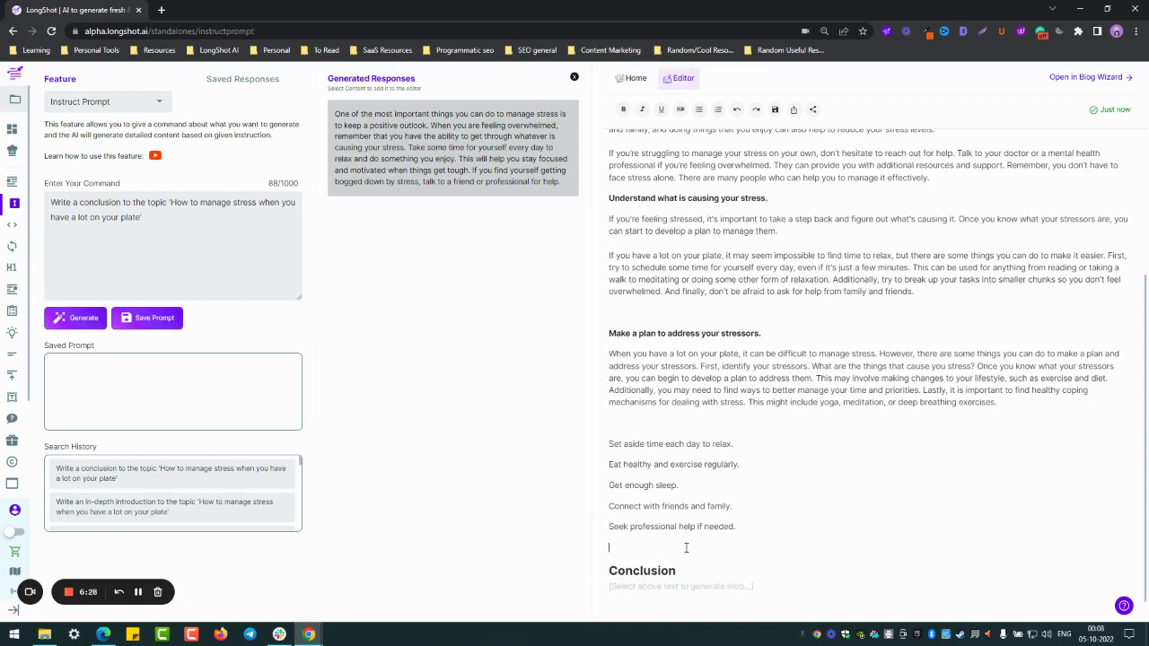
{"action": "left_click", "coordinate": [539, 188]}
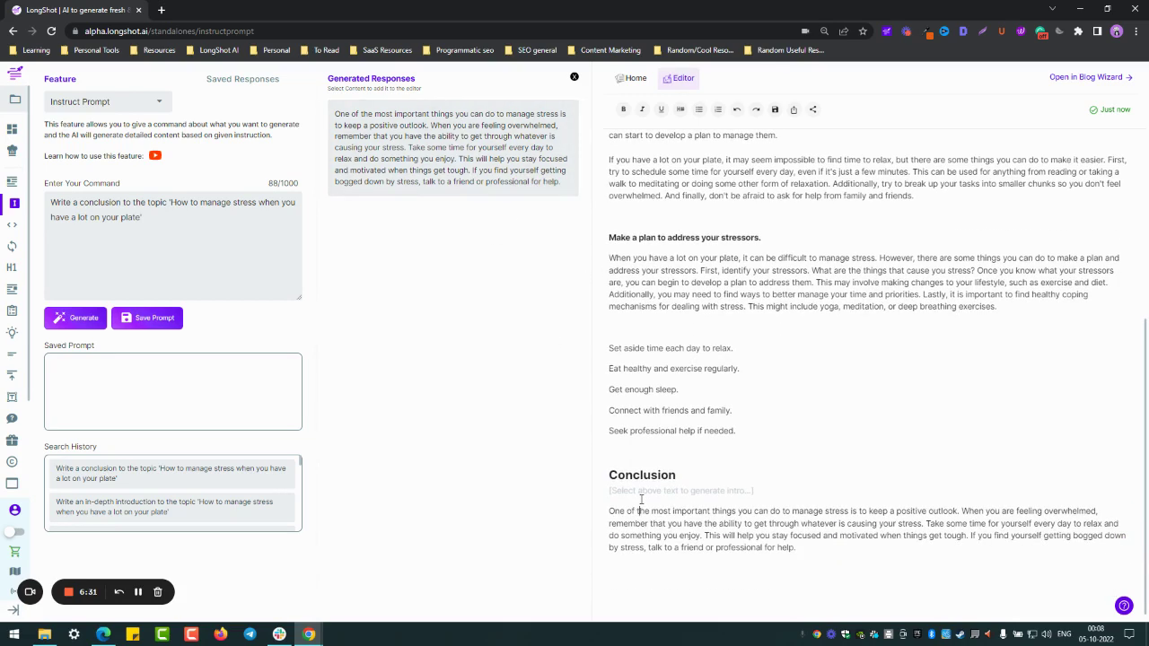
{"action": "key", "text": "BackSpace"}
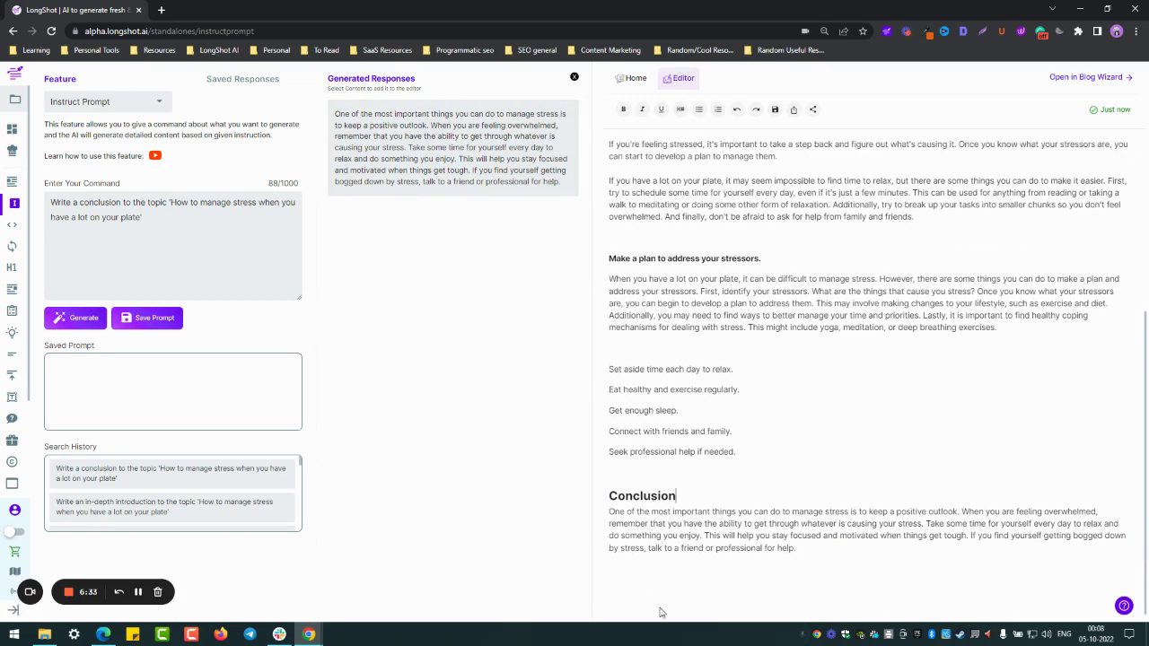
{"action": "left_click", "coordinate": [757, 543]}
{"action": "scroll", "coordinate": [953, 374], "scroll_direction": "up", "scroll_amount": 5}
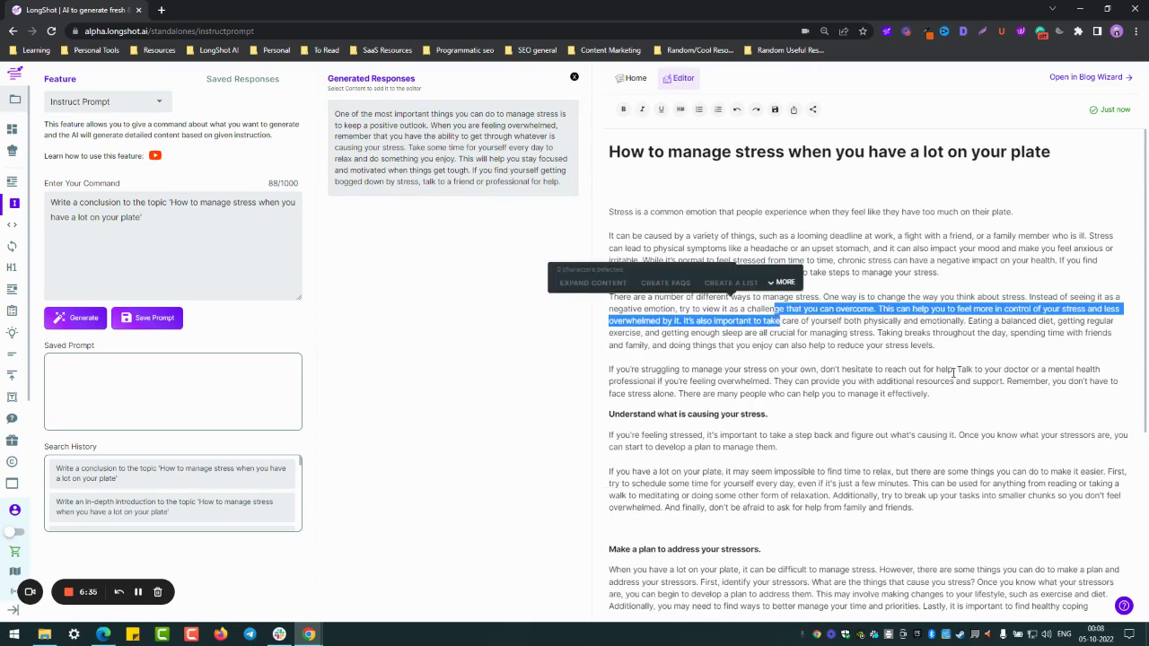
- Open the post in the full Blog Wizard editor
{"action": "left_click", "coordinate": [105, 215]}
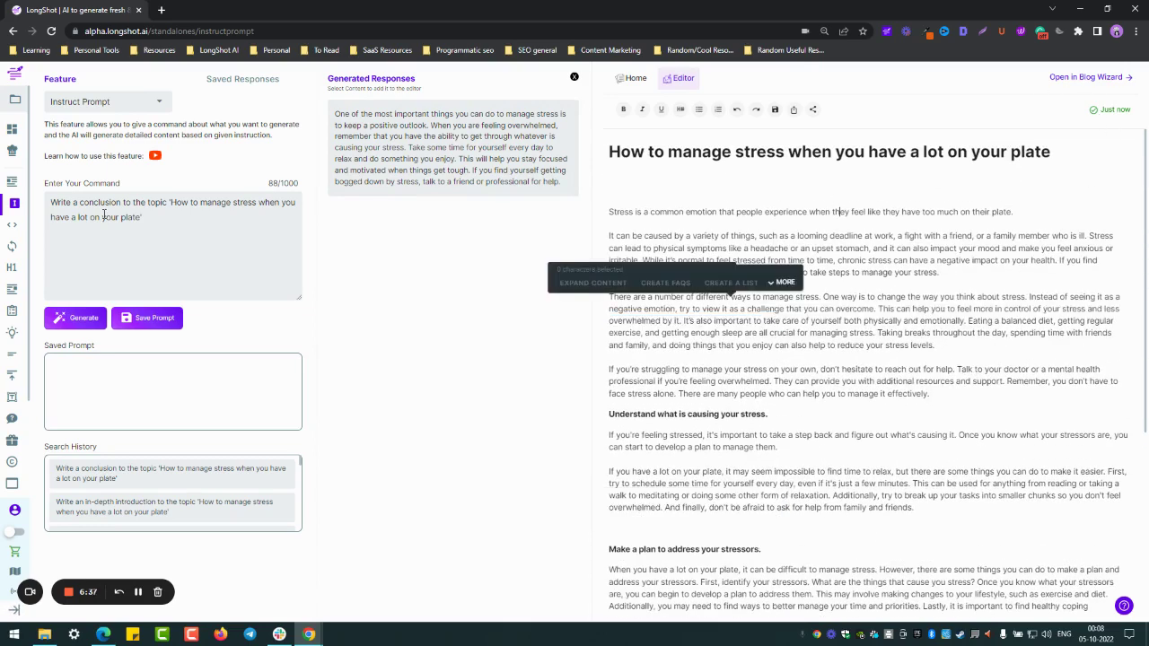
{"action": "left_click", "coordinate": [123, 101]}
{"action": "scroll", "coordinate": [117, 197], "scroll_direction": "down", "scroll_amount": 3}
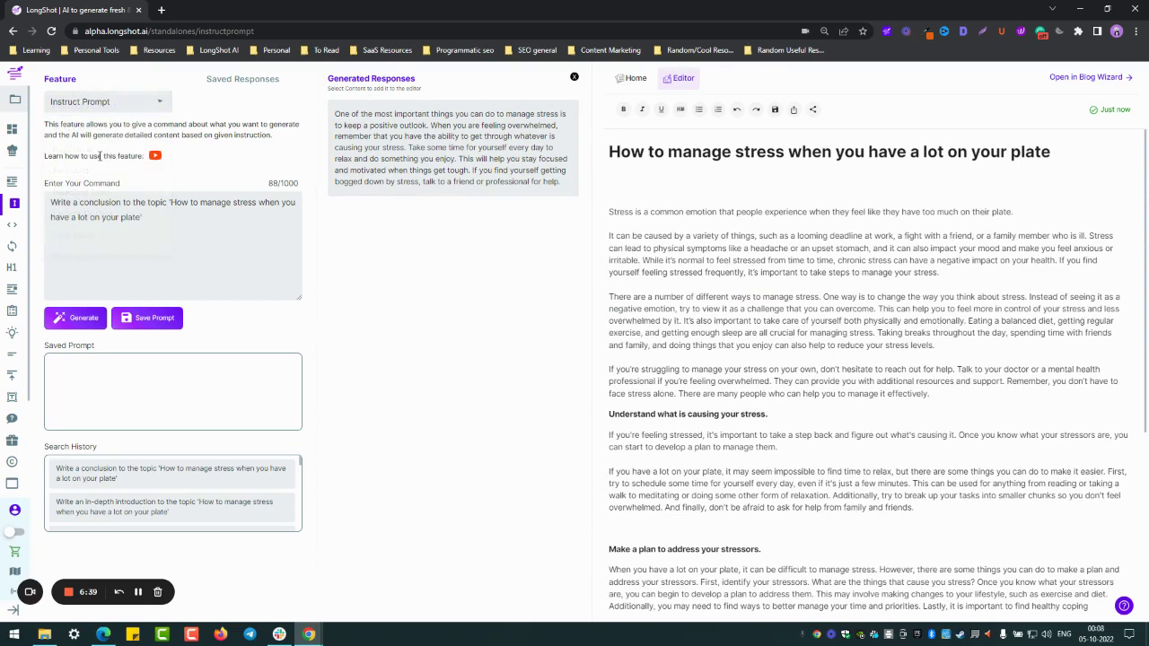
{"action": "left_click", "coordinate": [1085, 77]}
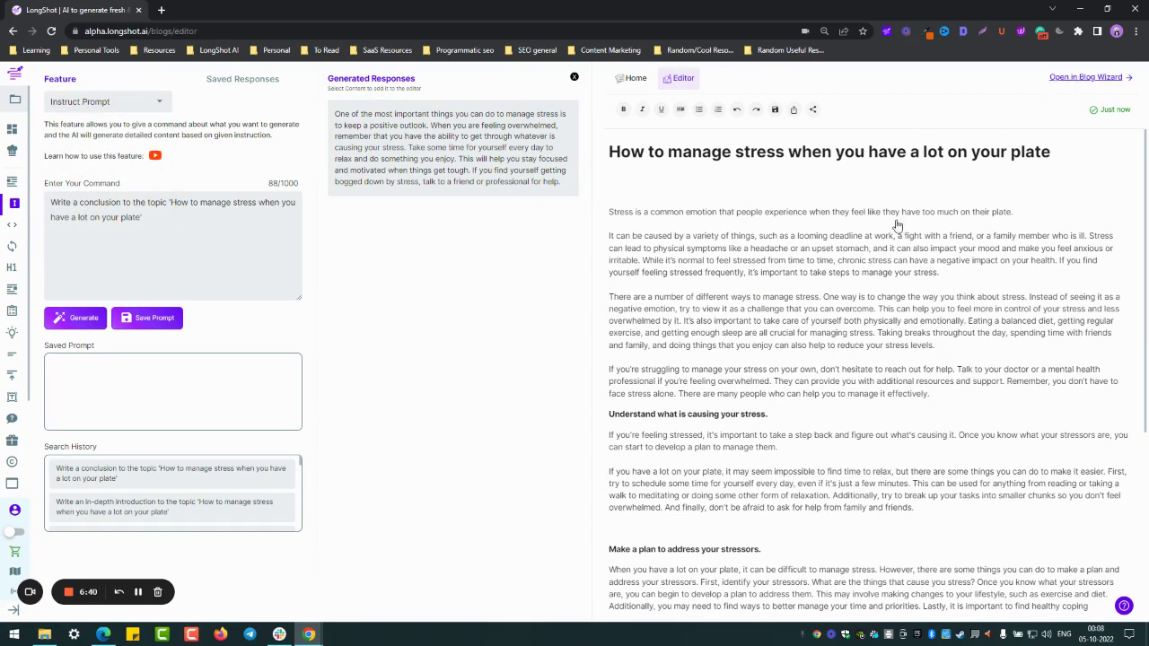
- Set the post's niche to Lifestyle in the Select Niches dropdown
{"action": "left_click", "coordinate": [1038, 154]}
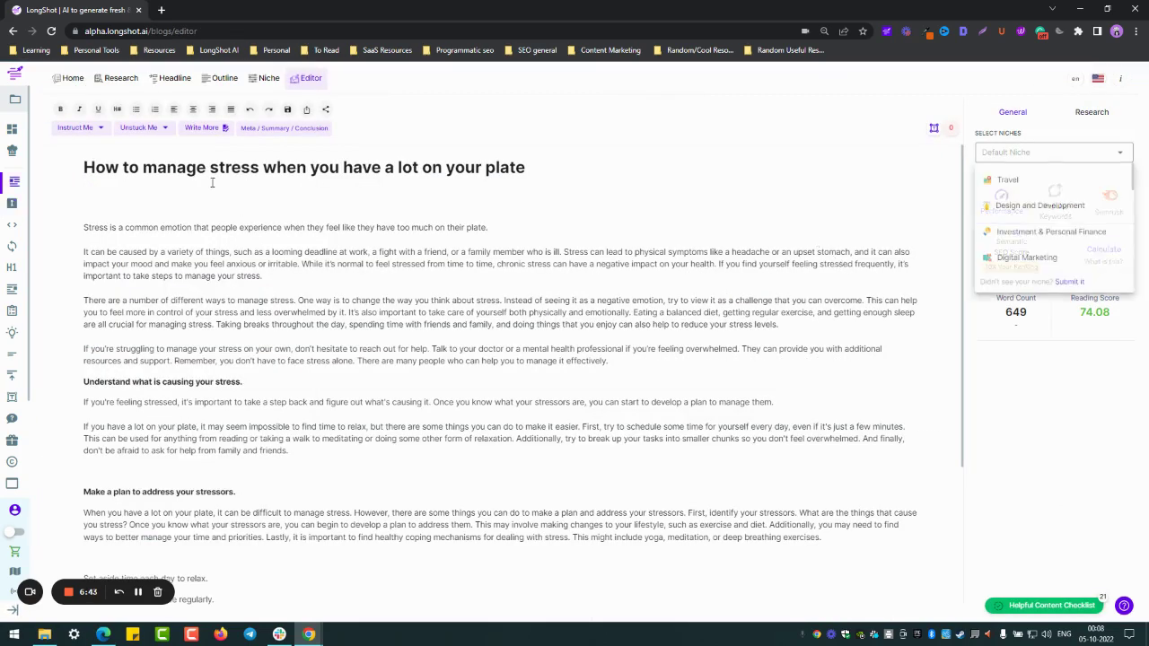
{"action": "left_click", "coordinate": [1038, 154]}
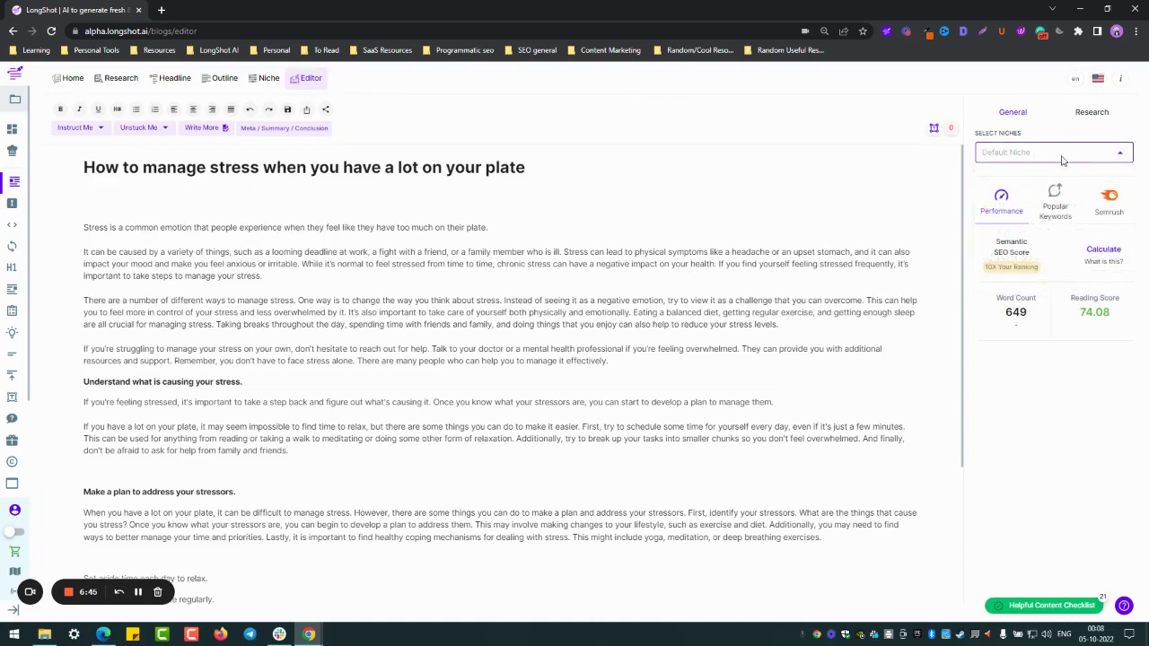
{"action": "left_click", "coordinate": [1067, 159]}
{"action": "scroll", "coordinate": [1055, 221], "scroll_direction": "down", "scroll_amount": 2}
{"action": "scroll", "coordinate": [1055, 221], "scroll_direction": "down", "scroll_amount": 2}
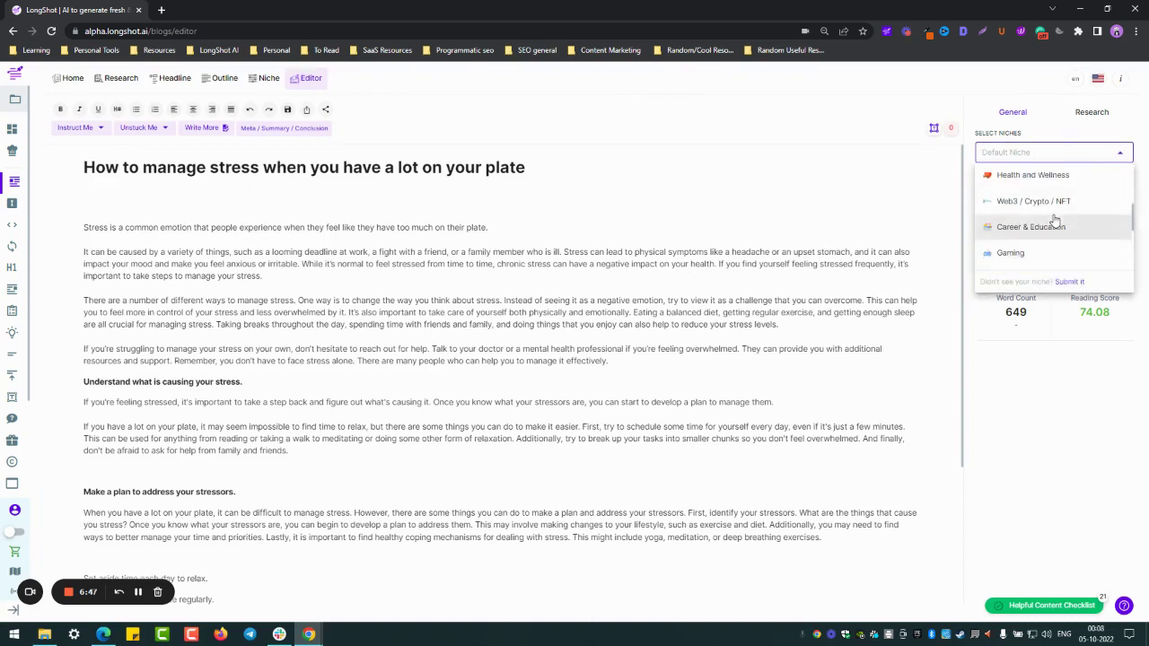
{"action": "scroll", "coordinate": [1053, 225], "scroll_direction": "down", "scroll_amount": 2}
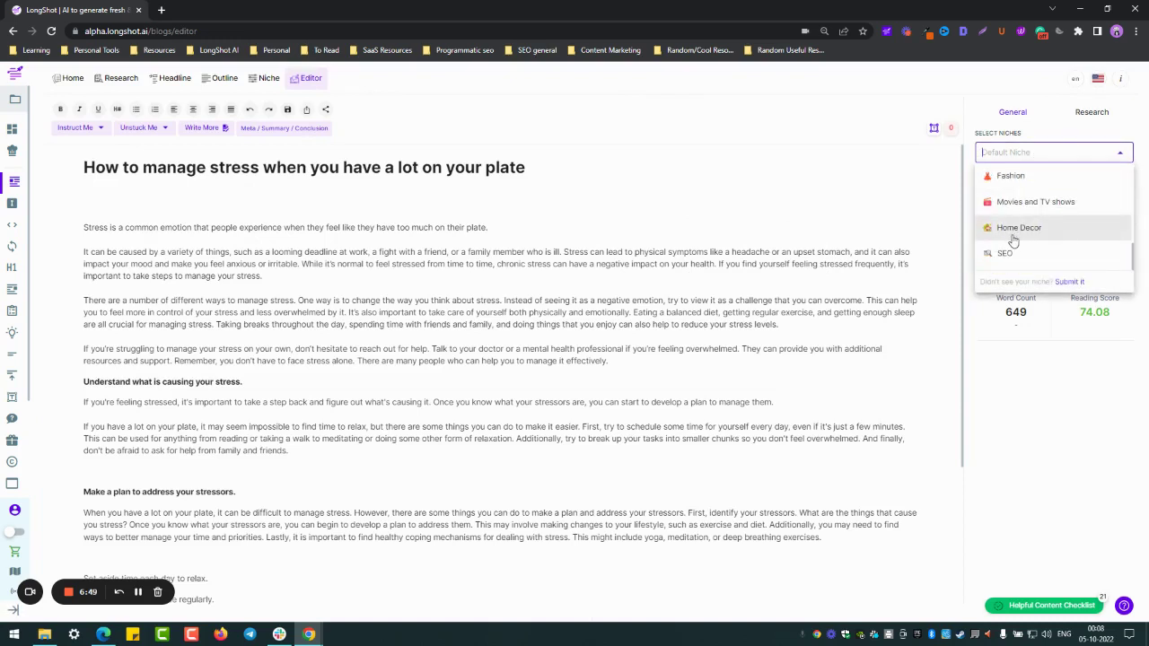
{"action": "scroll", "coordinate": [1022, 249], "scroll_direction": "up", "scroll_amount": 2}
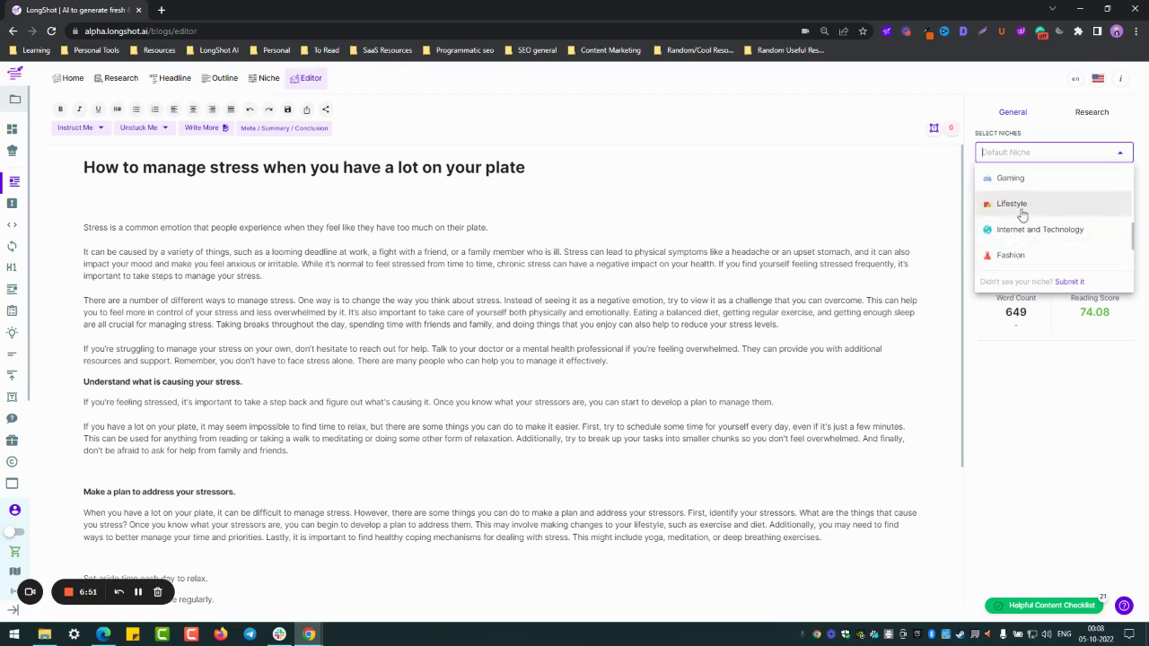
{"action": "left_click", "coordinate": [1015, 203]}
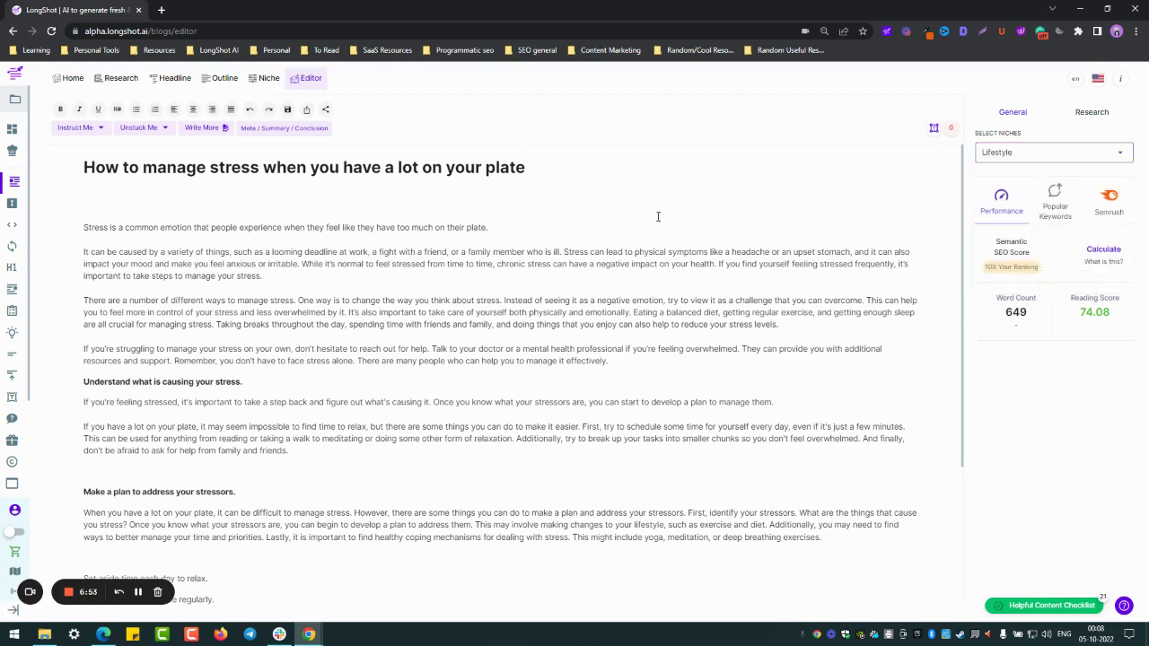
- Generate an intro from the title, adding a paragraph starting 'If you find yourself constantly stressed'
{"action": "triple_click", "coordinate": [207, 169]}
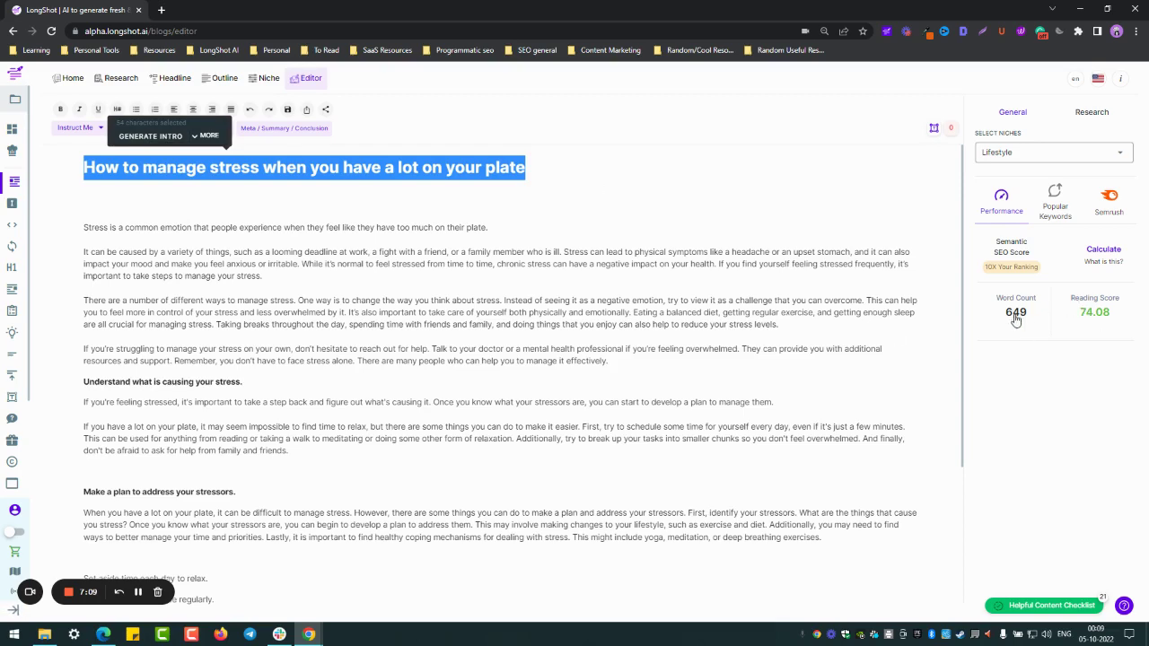
{"action": "scroll", "coordinate": [162, 395], "scroll_direction": "down", "scroll_amount": 2}
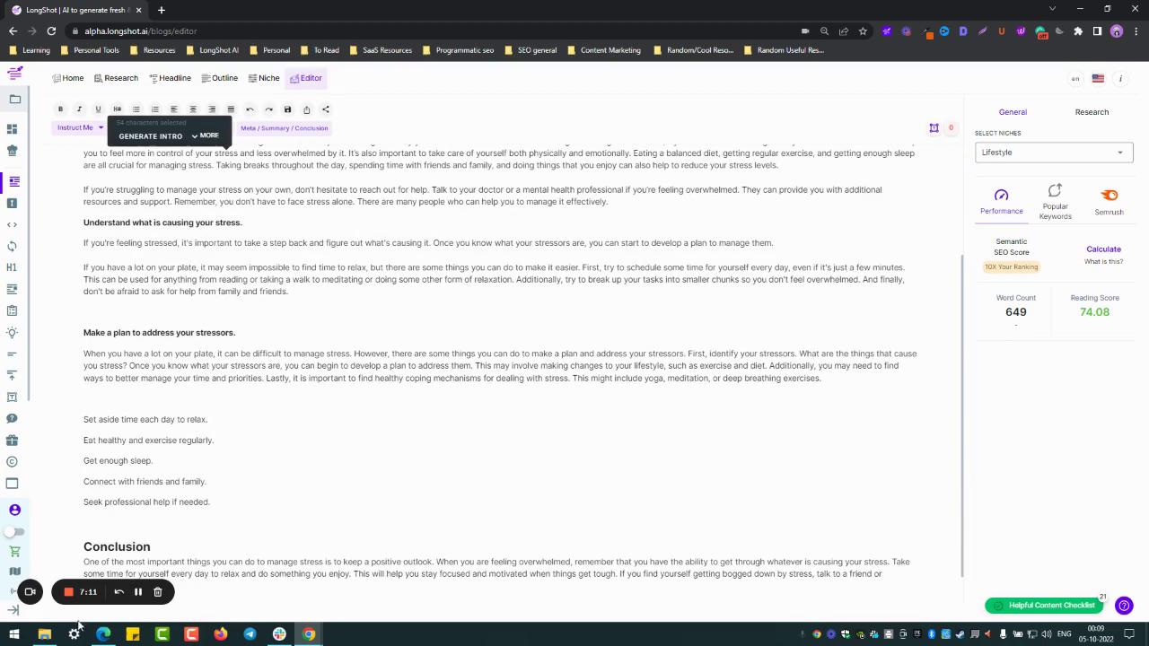
{"action": "scroll", "coordinate": [420, 375], "scroll_direction": "up", "scroll_amount": 2}
{"action": "left_click", "coordinate": [421, 378]}
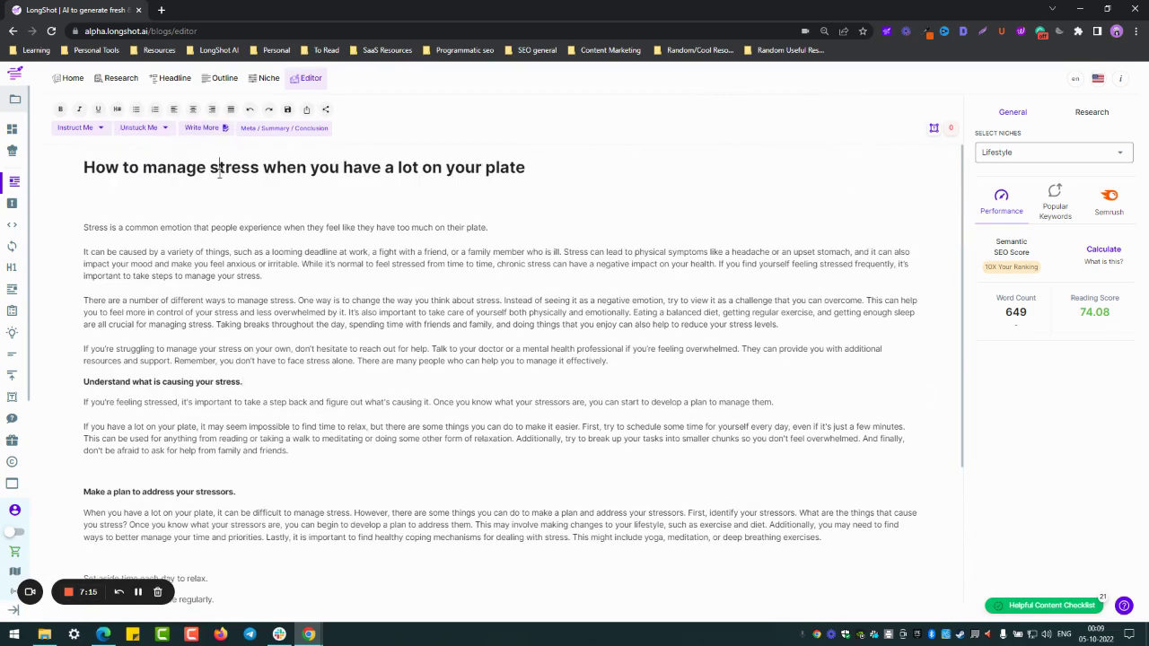
{"action": "triple_click", "coordinate": [135, 167]}
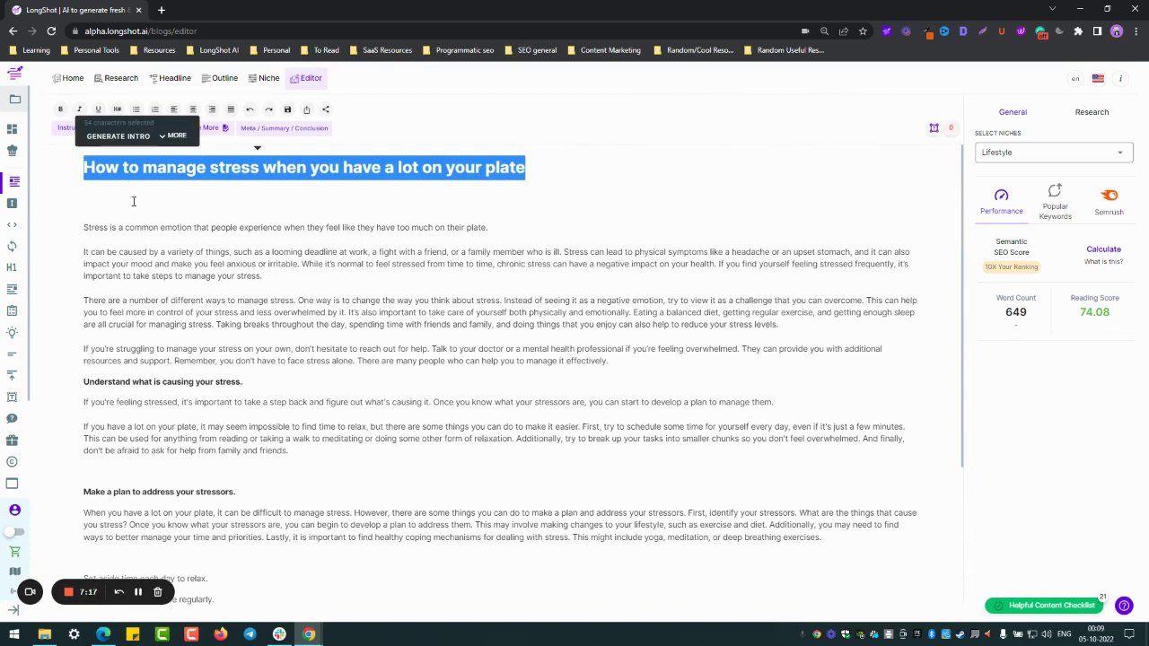
{"action": "left_click", "coordinate": [63, 121]}
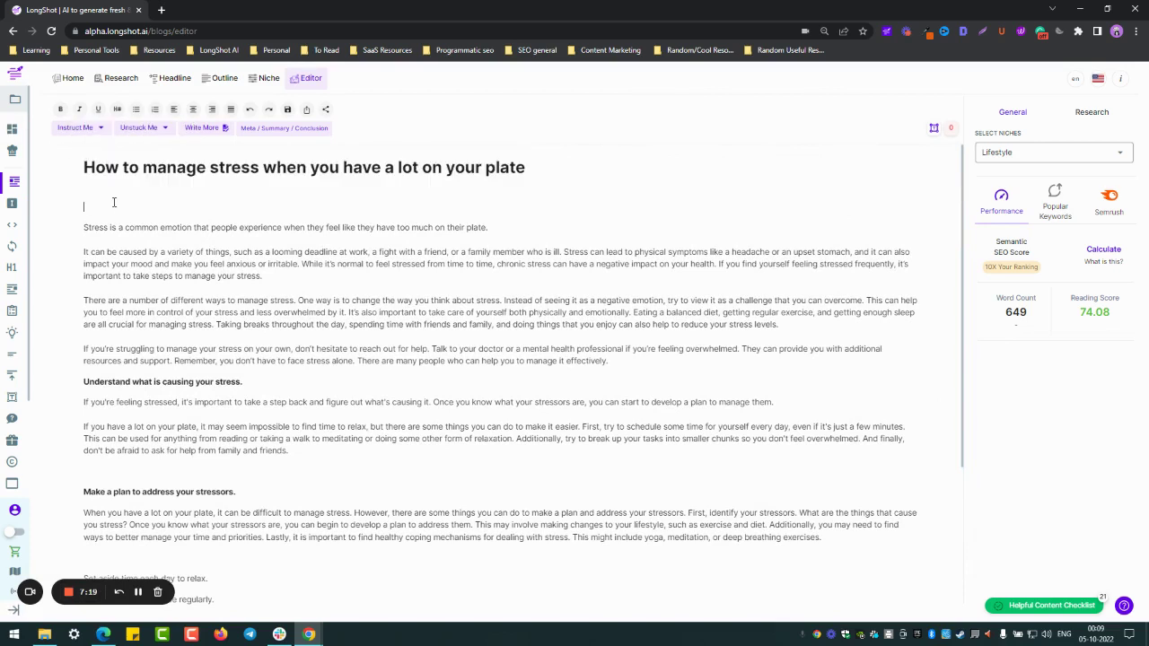
{"action": "left_click", "coordinate": [76, 131]}
{"action": "left_click", "coordinate": [435, 167]}
{"action": "triple_click", "coordinate": [232, 167]}
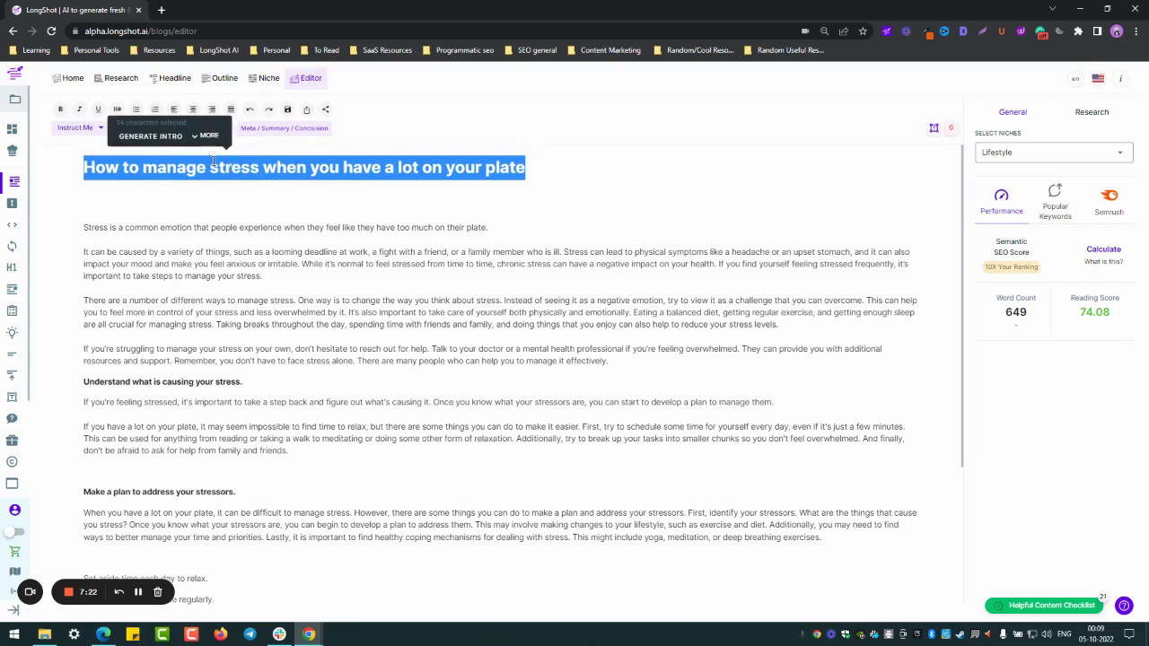
{"action": "left_click", "coordinate": [135, 138]}
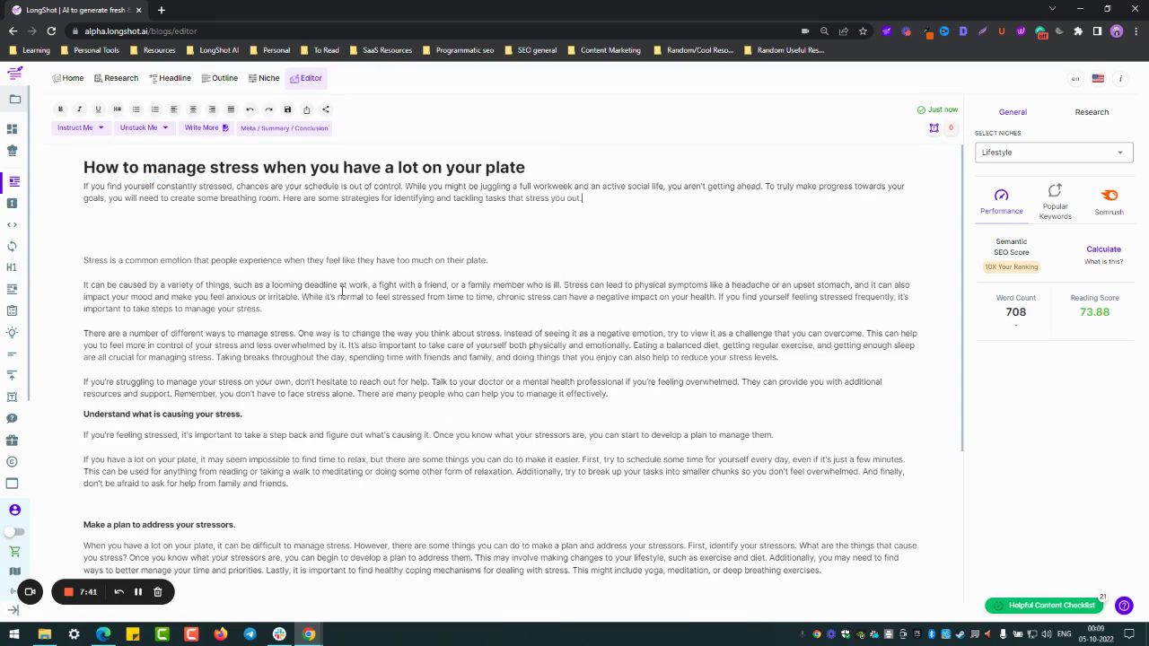
- Start a lead-in line 'Here are some of the ways' after the help paragraph
{"action": "scroll", "coordinate": [341, 291], "scroll_direction": "down", "scroll_amount": 3}
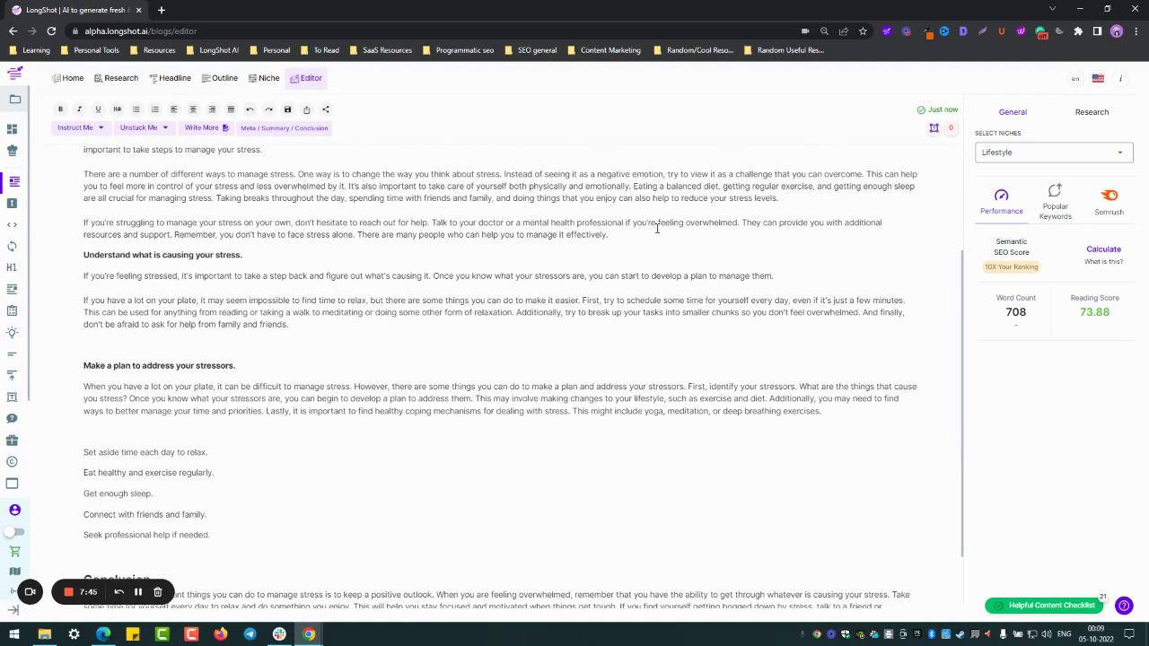
{"action": "key", "text": "Return"}
{"action": "key", "text": "Return"}
{"action": "type", "text": "He"}
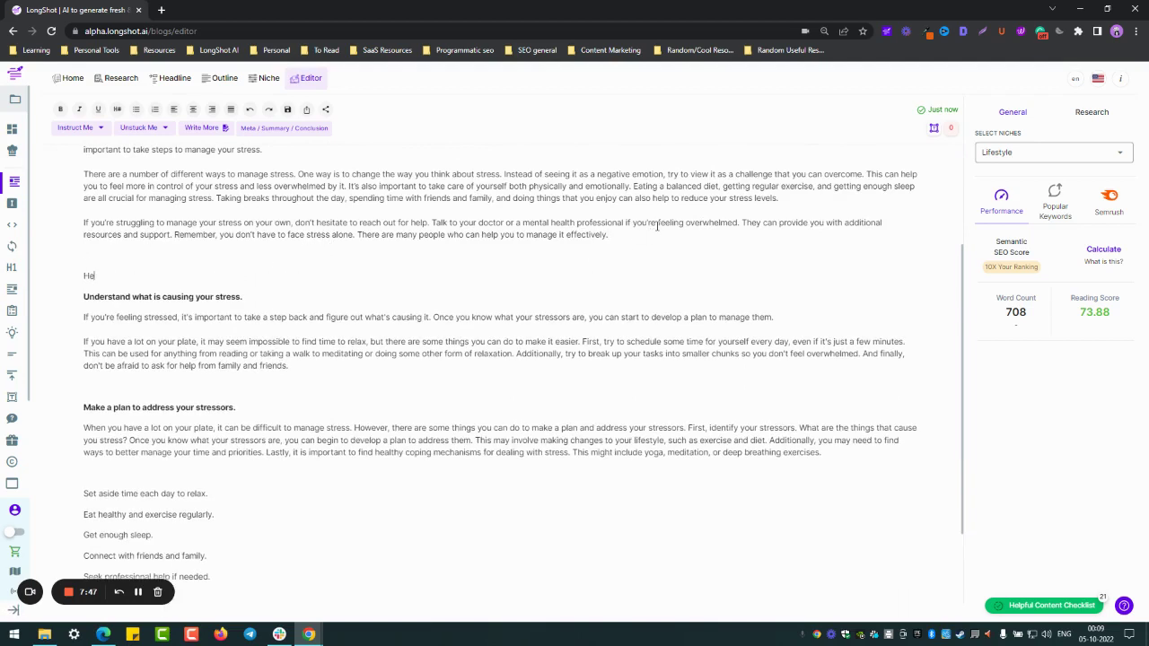
{"action": "type", "text": "re are some of"}
{"action": "type", "text": " the ways"}
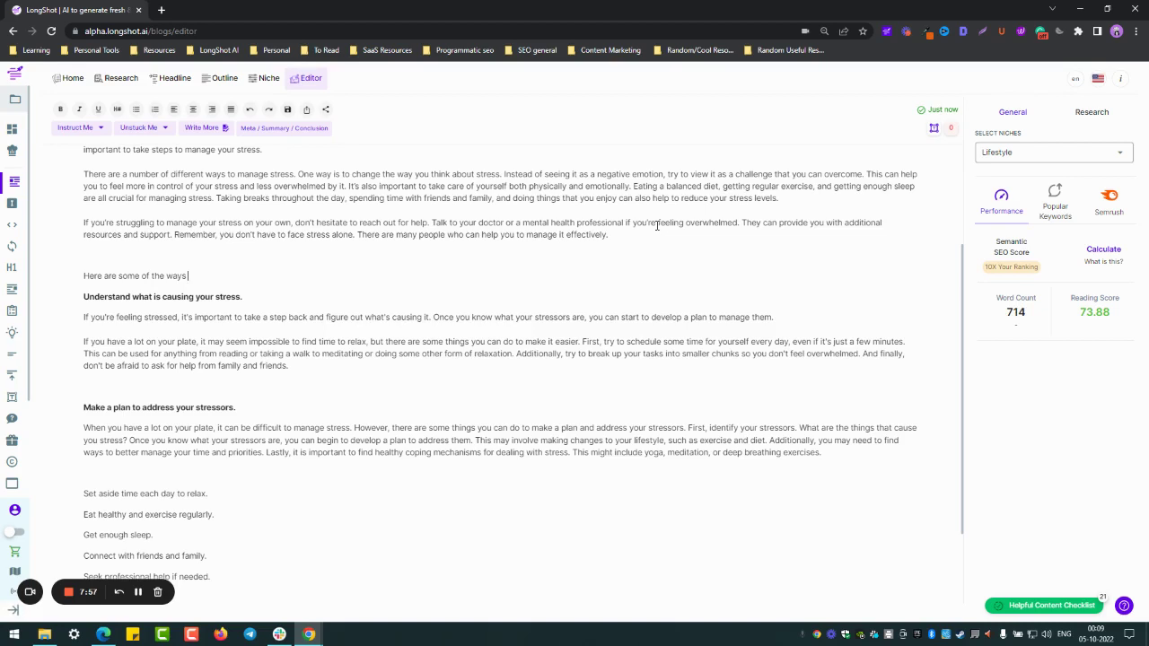
{"action": "key", "text": "BackSpace"}
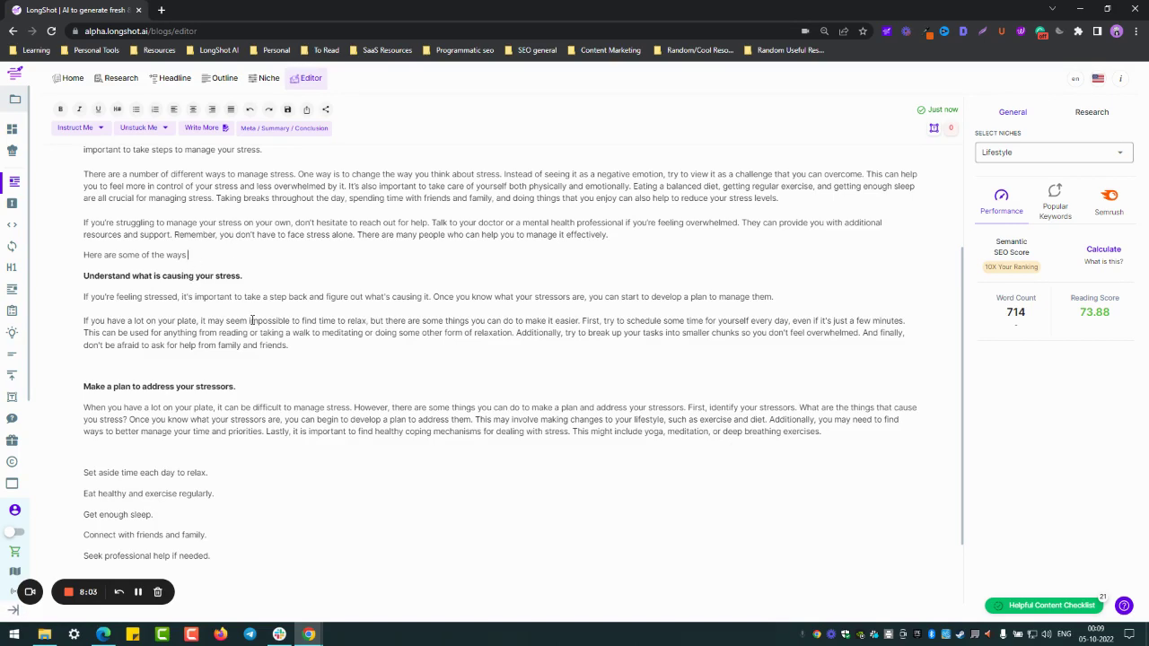
- Delete the blank line under the intro and finish the lead-in with 'manage stress'
{"action": "scroll", "coordinate": [251, 320], "scroll_direction": "up", "scroll_amount": 1}
{"action": "scroll", "coordinate": [130, 223], "scroll_direction": "up", "scroll_amount": 2}
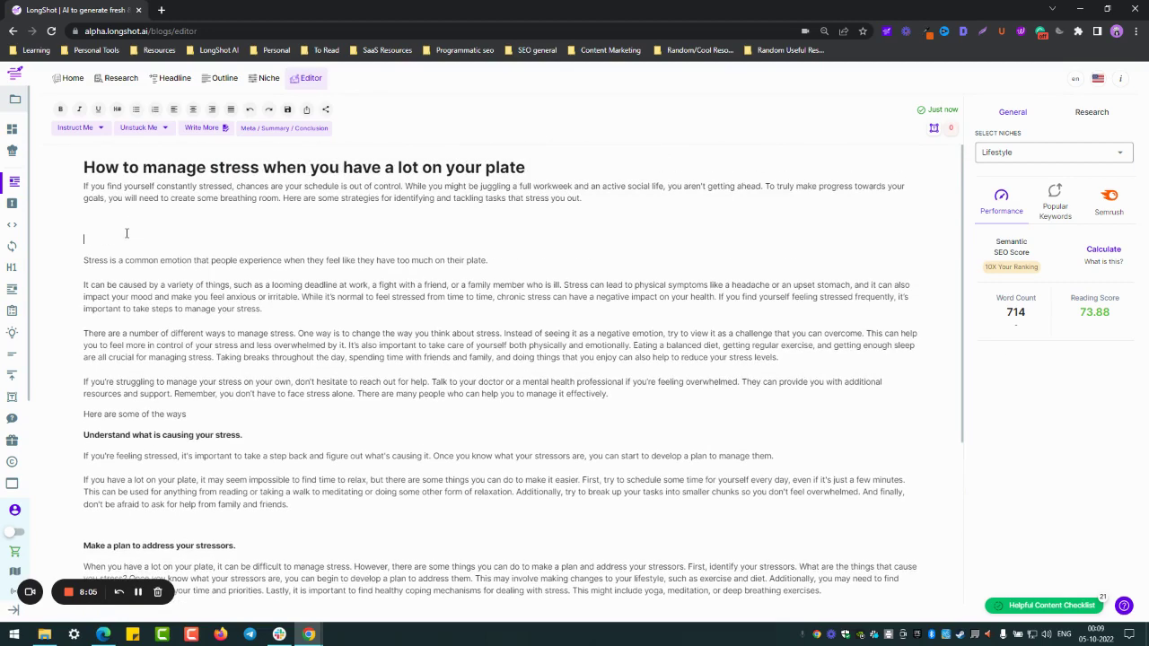
{"action": "key", "text": "BackSpace"}
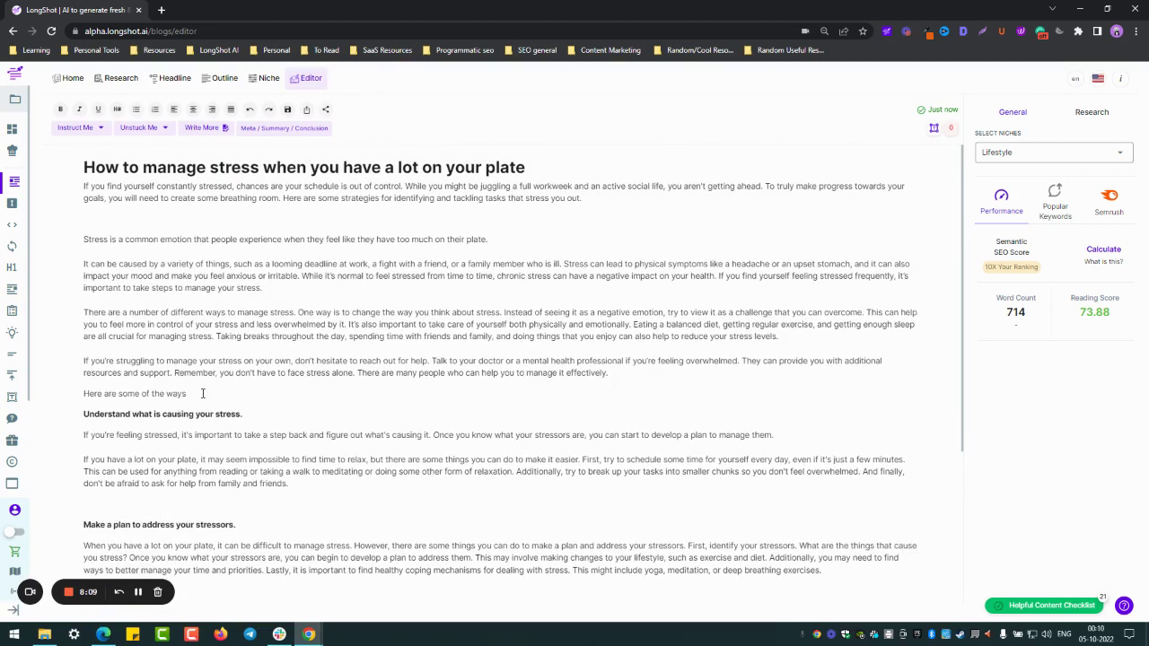
{"action": "left_click", "coordinate": [200, 391]}
{"action": "type", "text": "manage "}
{"action": "type", "text": "stre"}
{"action": "type", "text": "ss"}
{"action": "scroll", "coordinate": [624, 378], "scroll_direction": "down", "scroll_amount": 1}
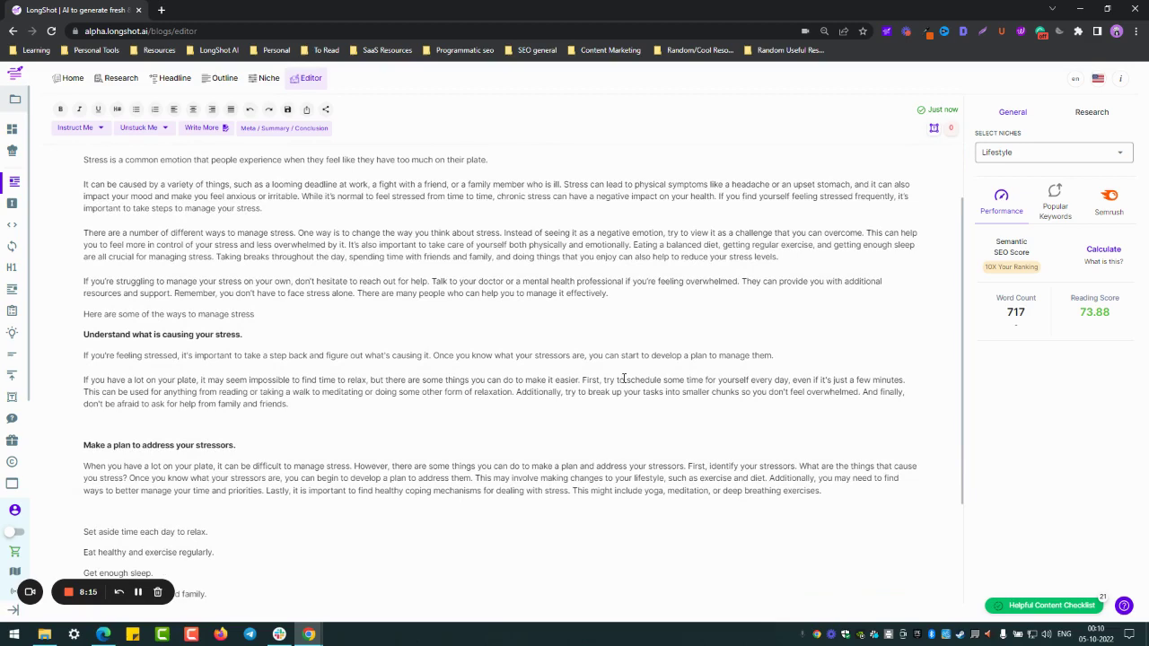
- Plagiarism-check the 'If you have a lot on your plate' paragraph: No Match Found
{"action": "triple_click", "coordinate": [164, 391]}
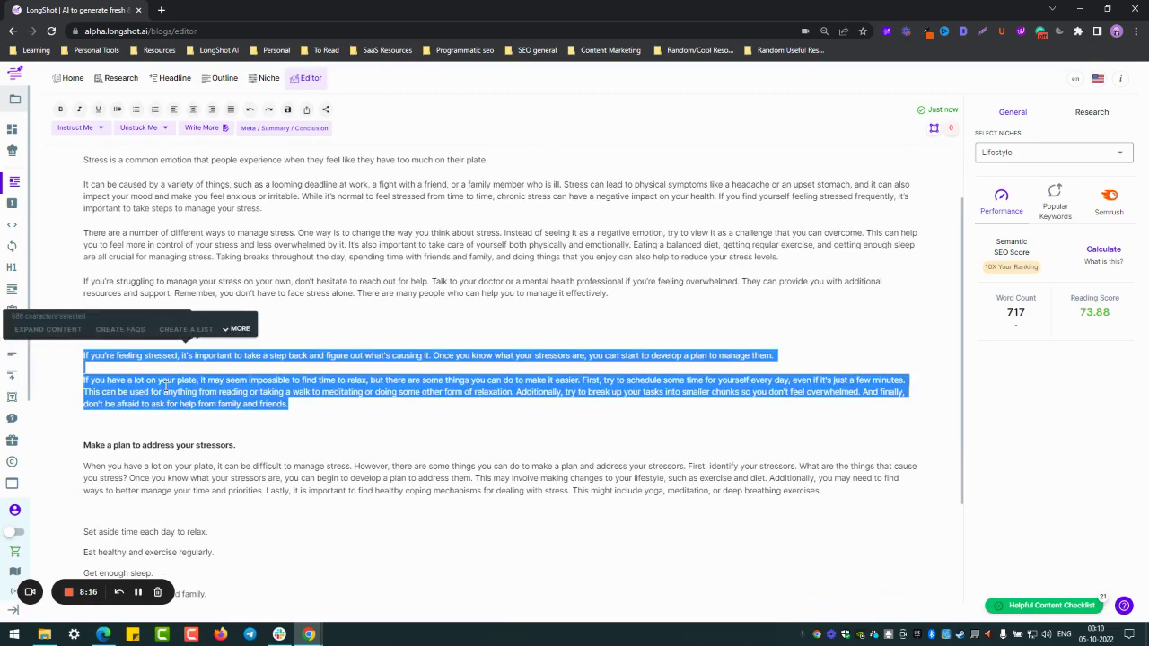
{"action": "left_click", "coordinate": [321, 356]}
{"action": "left_click_drag", "start_coordinate": [286, 403], "coordinate": [83, 380]}
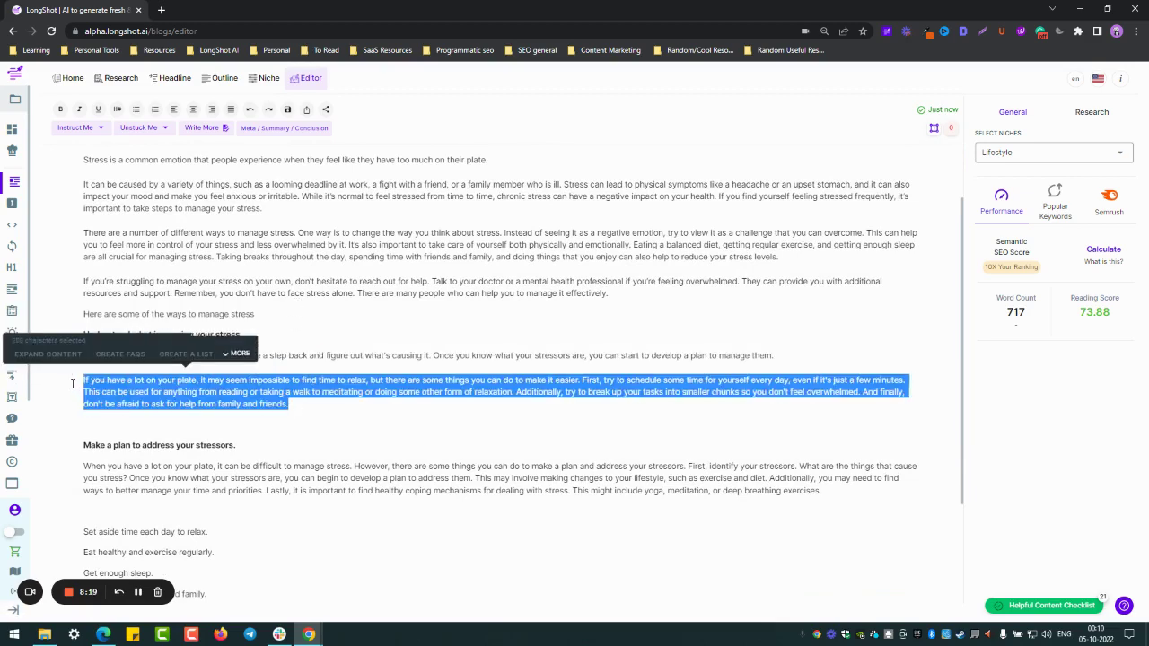
{"action": "left_click", "coordinate": [230, 354]}
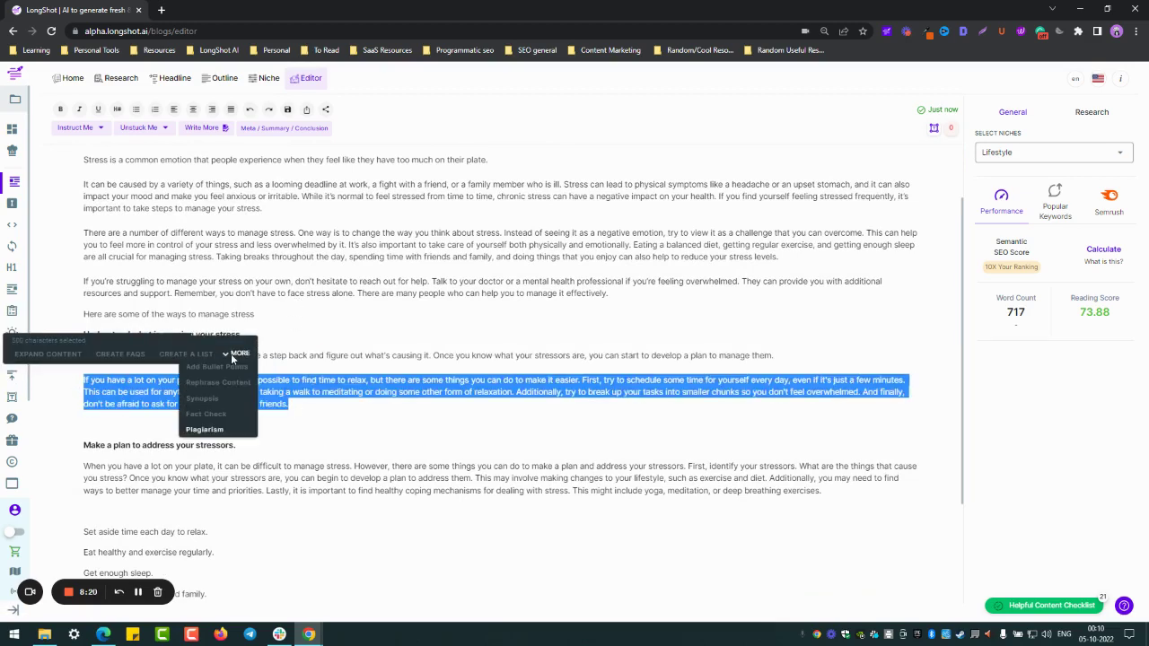
{"action": "left_click", "coordinate": [204, 429]}
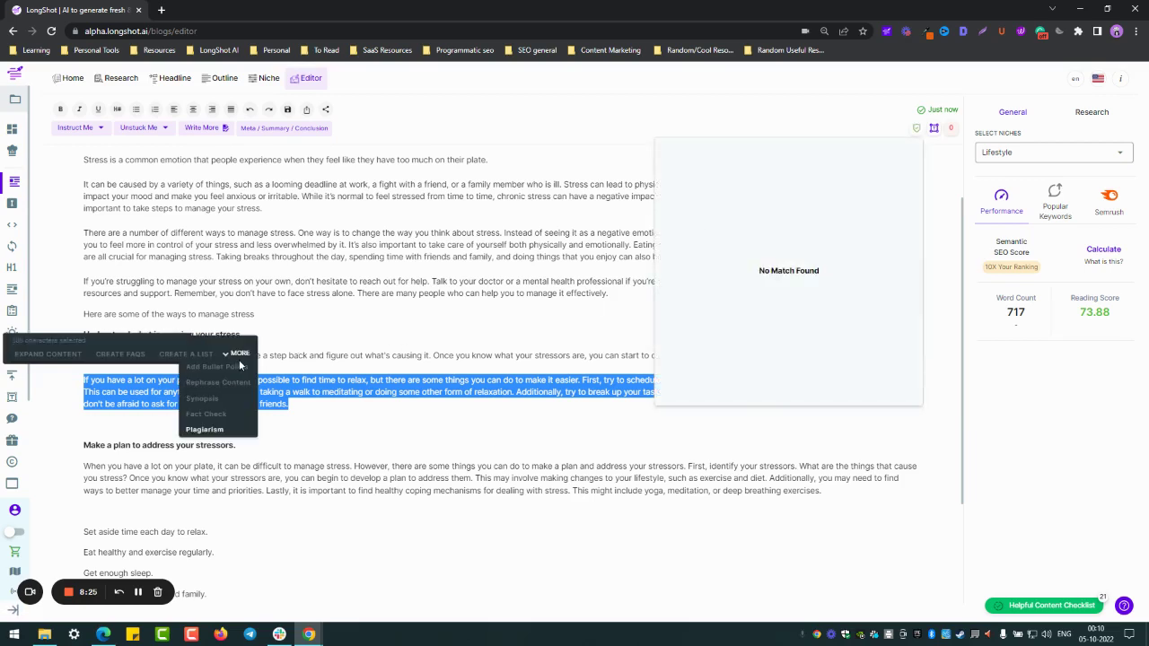
{"action": "left_click", "coordinate": [362, 247]}
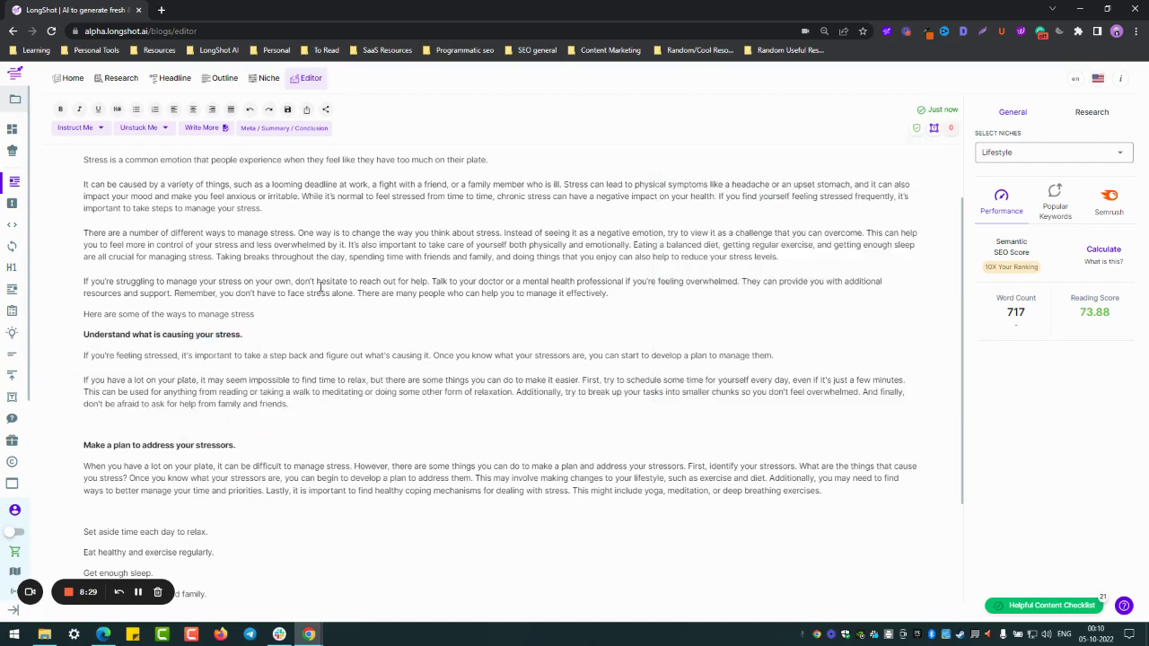
{"action": "scroll", "coordinate": [250, 417], "scroll_direction": "down", "scroll_amount": 1}
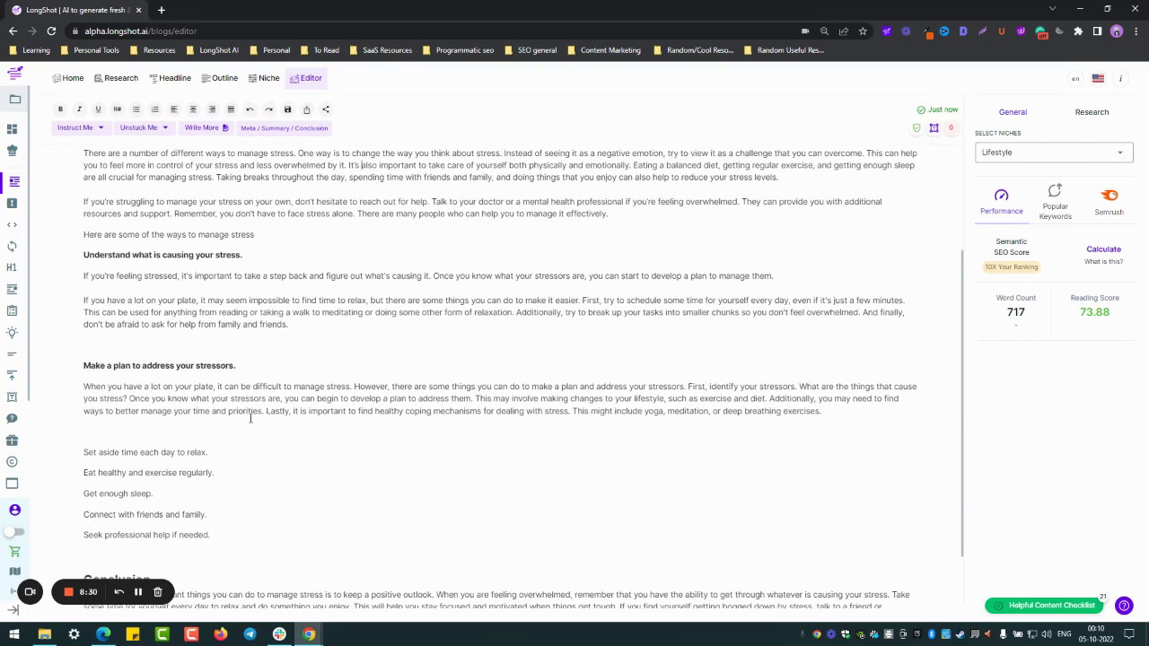
- Plagiarism-check the paragraph under 'Make a plan to address your stressors': No Match Found
{"action": "triple_click", "coordinate": [191, 313]}
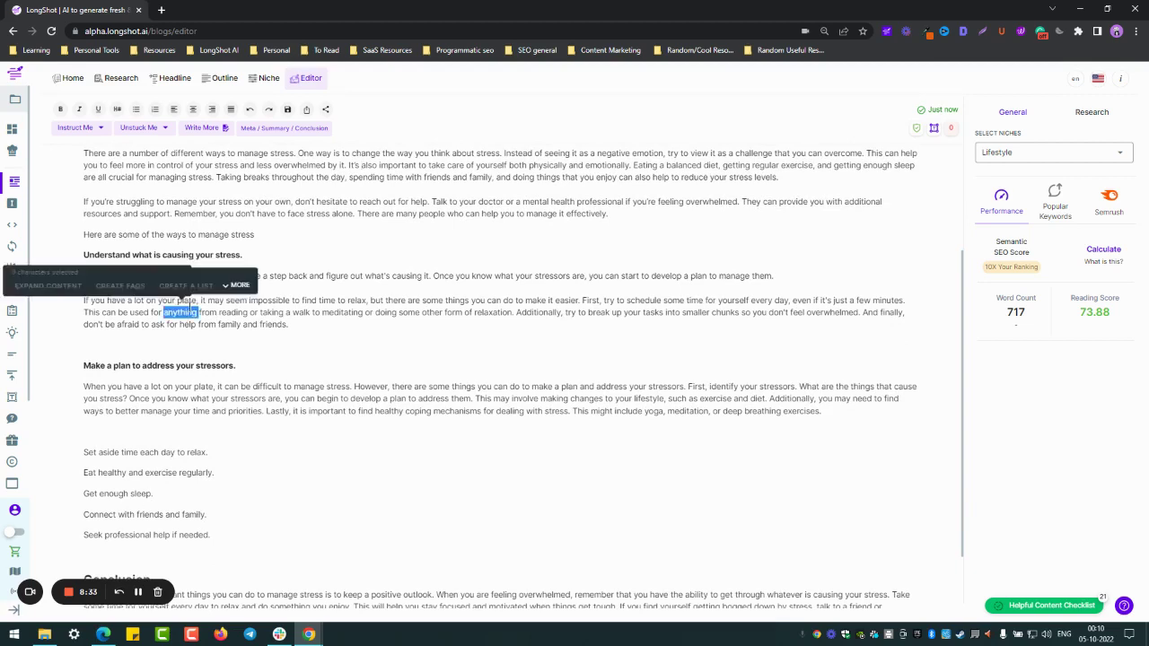
{"action": "left_click", "coordinate": [140, 312]}
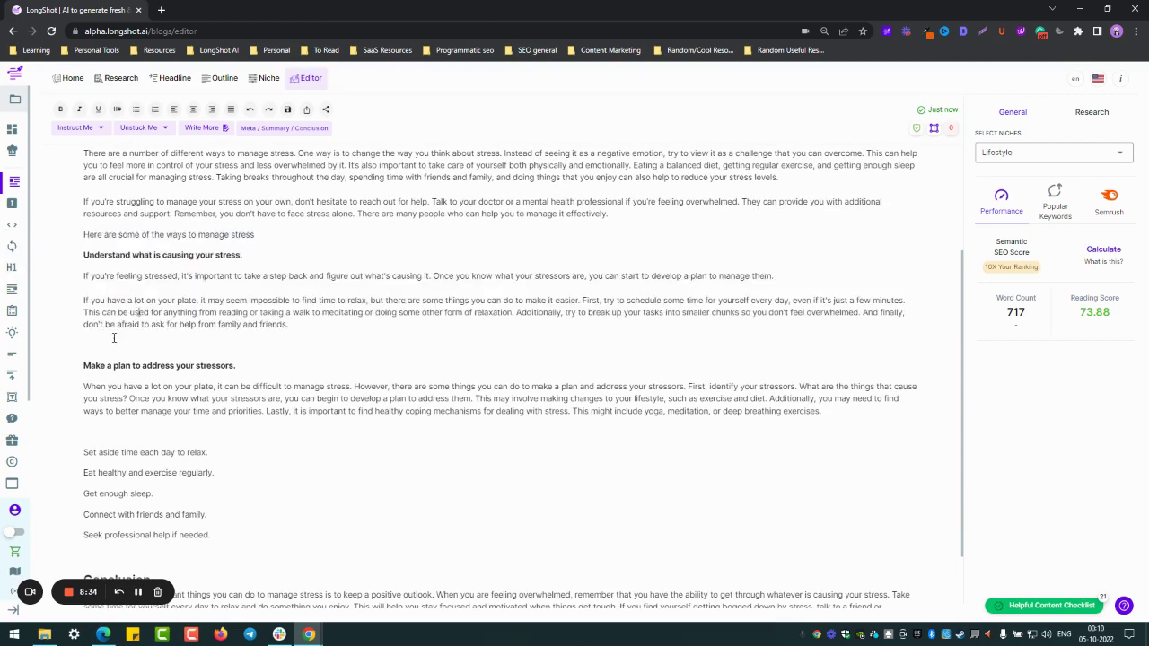
{"action": "triple_click", "coordinate": [265, 388]}
{"action": "left_click", "coordinate": [460, 360]}
{"action": "left_click", "coordinate": [431, 437]}
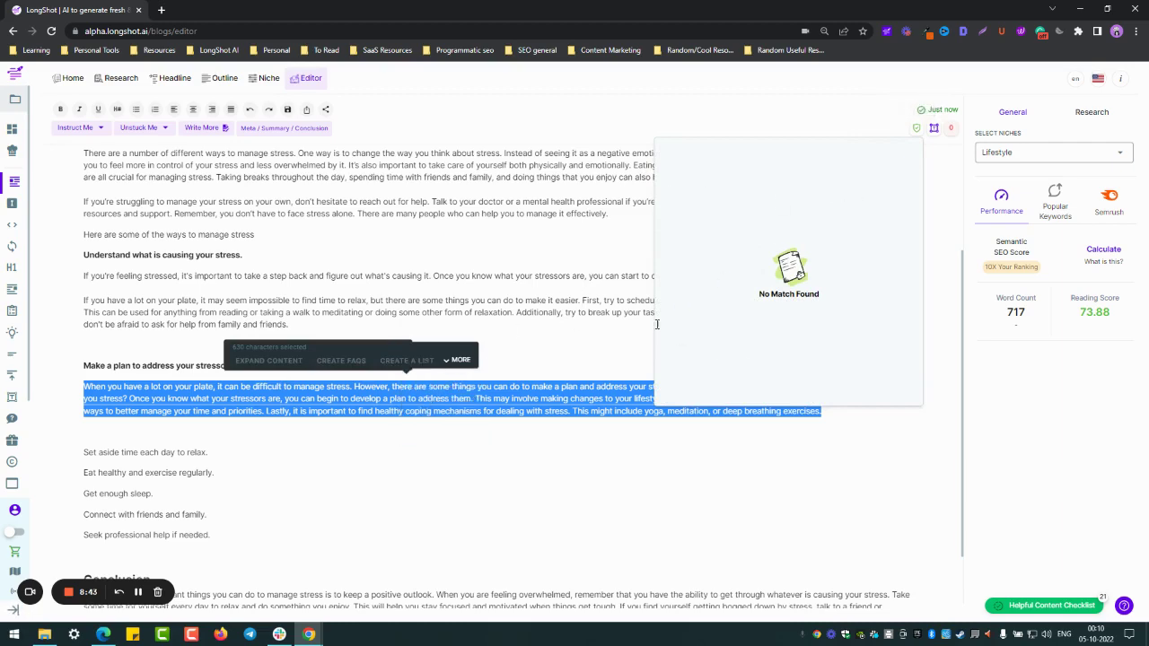
{"action": "left_click_drag", "start_coordinate": [735, 294], "coordinate": [858, 298]}
{"action": "left_click", "coordinate": [567, 279]}
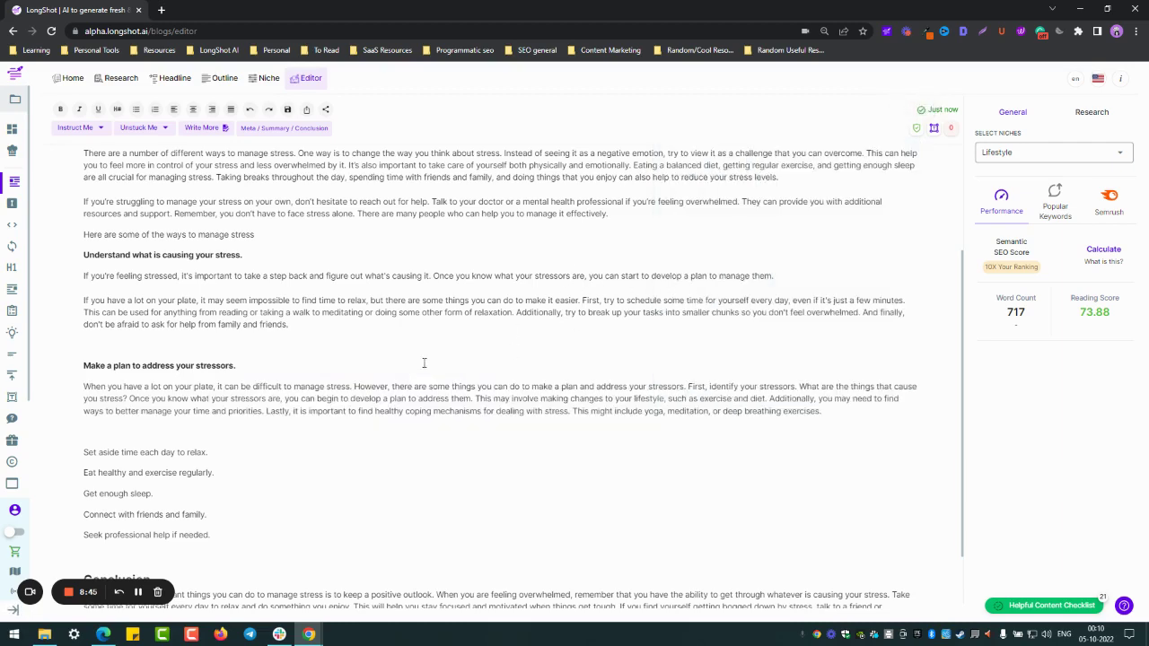
{"action": "scroll", "coordinate": [935, 342], "scroll_direction": "up", "scroll_amount": 2}
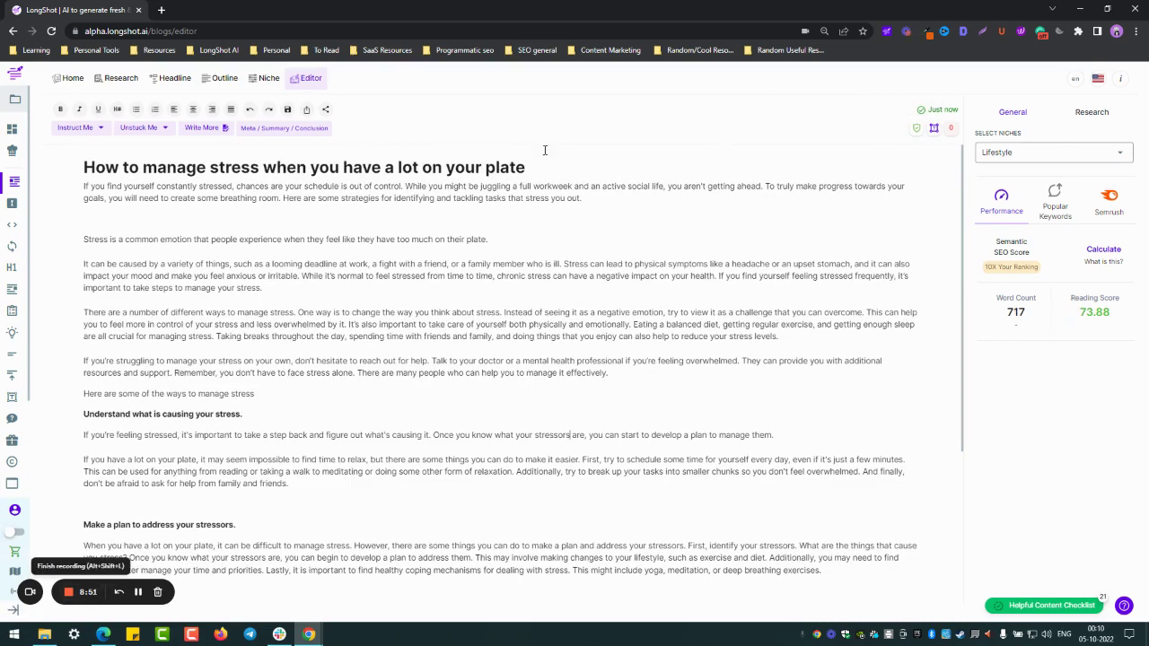
- Bold the tips on relaxing, eating healthy, sleep, connecting with others and seeking professional help
{"action": "scroll", "coordinate": [198, 409], "scroll_direction": "down", "scroll_amount": 3}
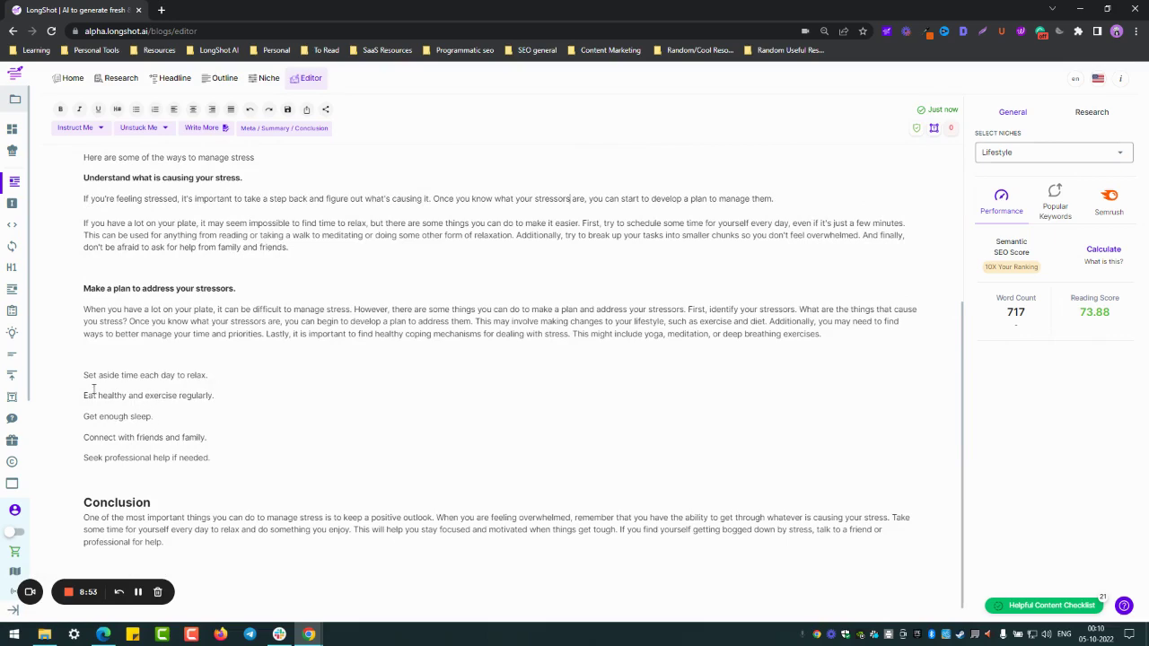
{"action": "scroll", "coordinate": [86, 377], "scroll_direction": "up", "scroll_amount": 2}
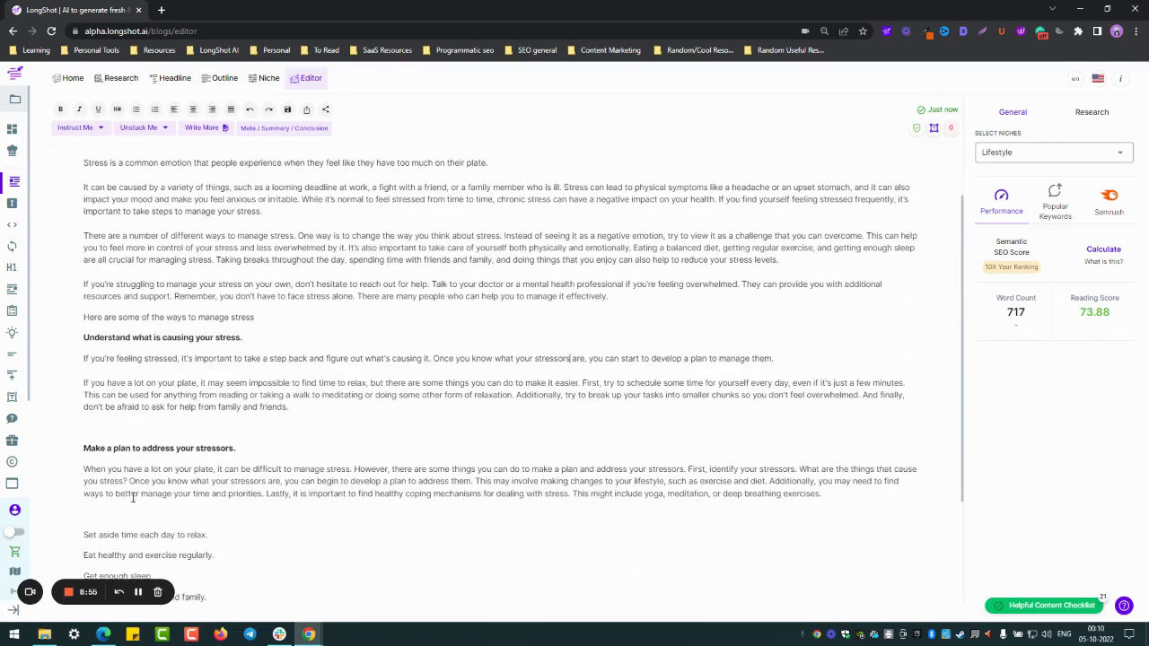
{"action": "triple_click", "coordinate": [133, 534]}
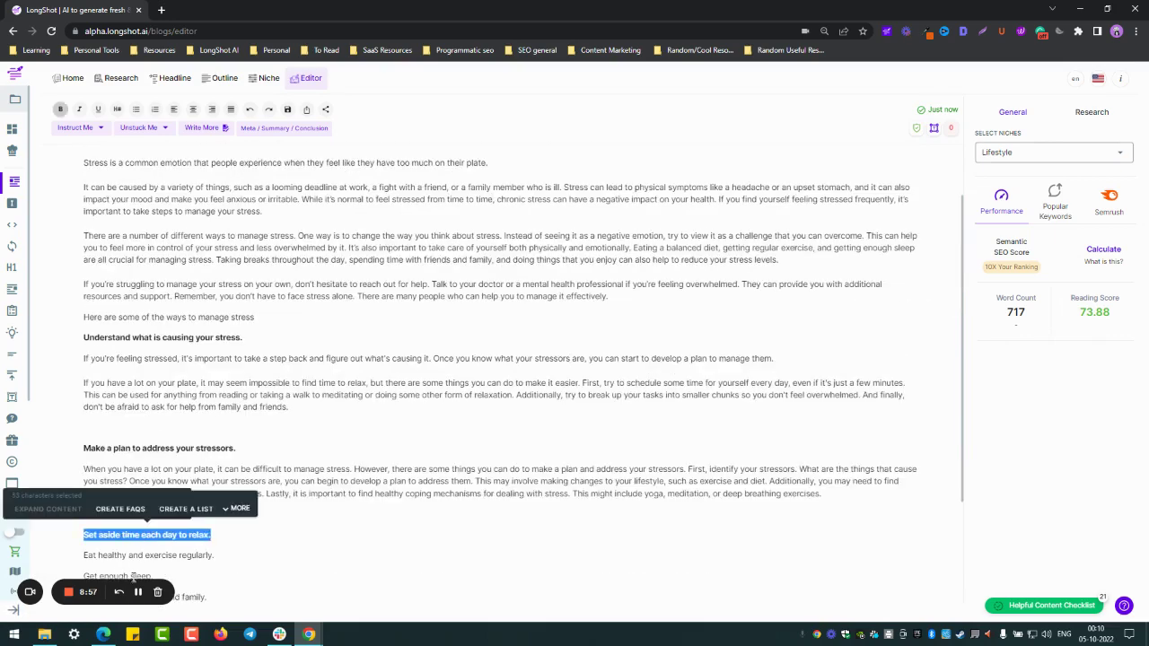
{"action": "triple_click", "coordinate": [161, 555]}
{"action": "scroll", "coordinate": [233, 567], "scroll_direction": "down", "scroll_amount": 2}
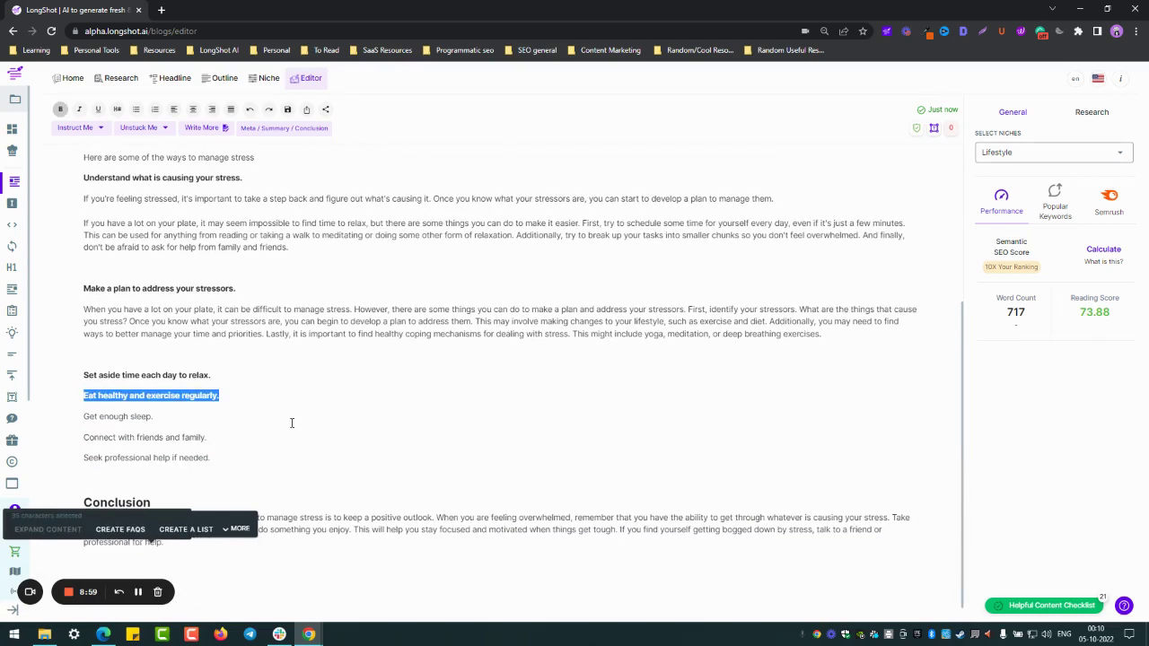
{"action": "left_click_drag", "start_coordinate": [84, 418], "coordinate": [156, 417]}
{"action": "triple_click", "coordinate": [114, 438]}
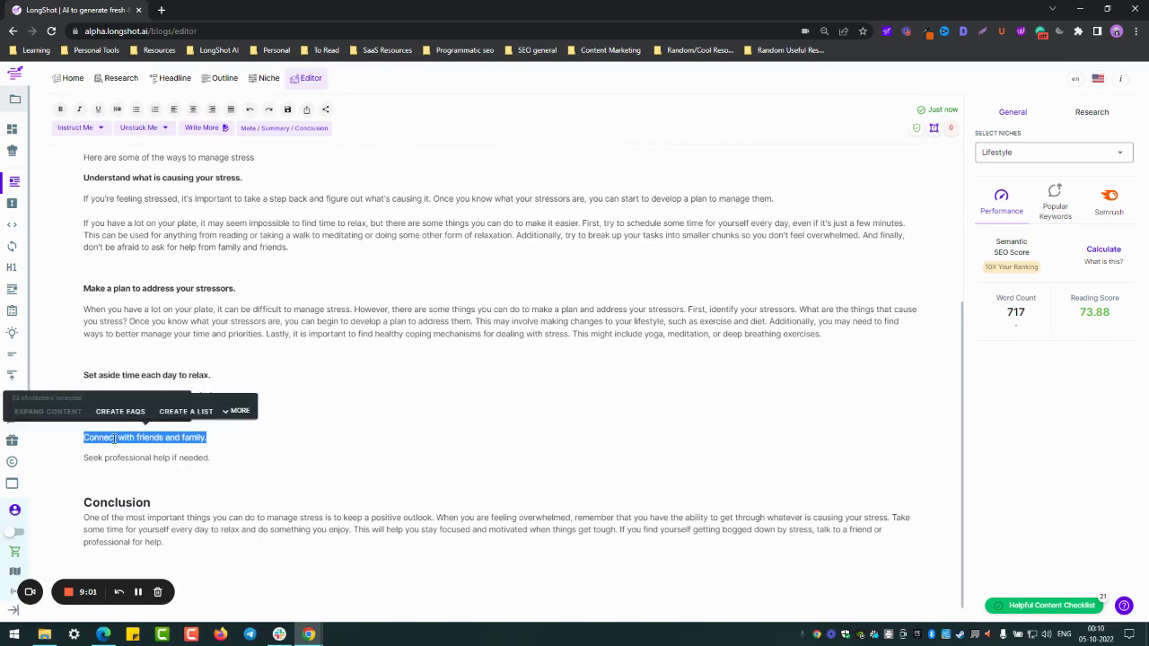
{"action": "key", "text": "ctrl+b"}
{"action": "triple_click", "coordinate": [161, 458]}
{"action": "key", "text": "ctrl+b"}
{"action": "left_click", "coordinate": [218, 459]}
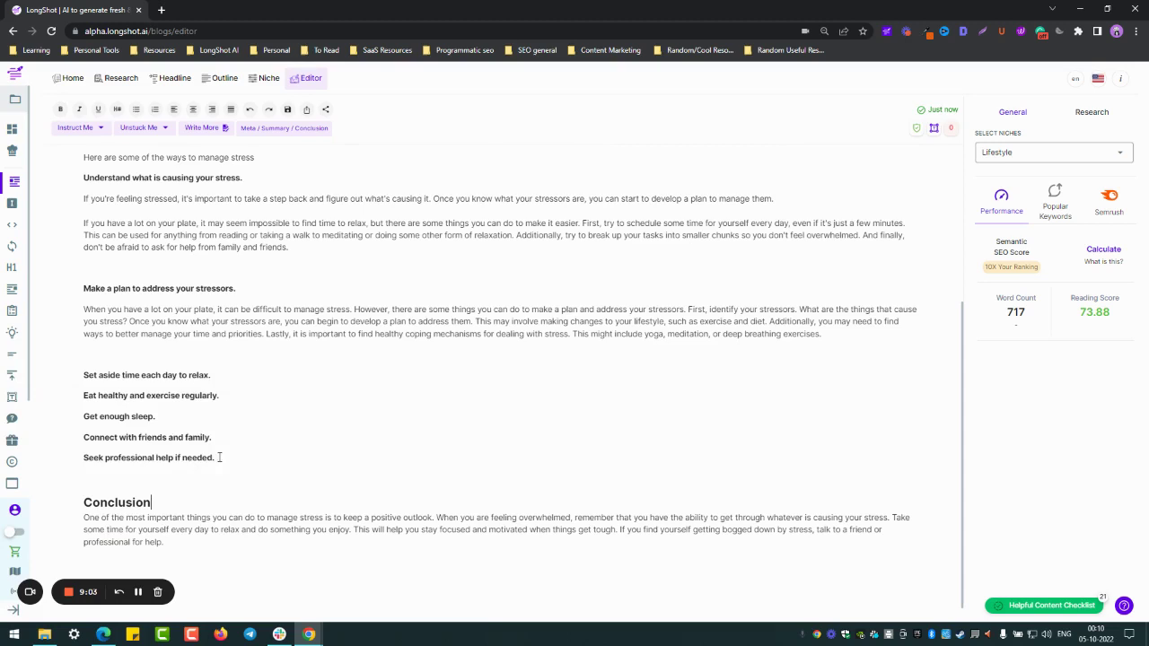
{"action": "scroll", "coordinate": [249, 461], "scroll_direction": "up", "scroll_amount": 1}
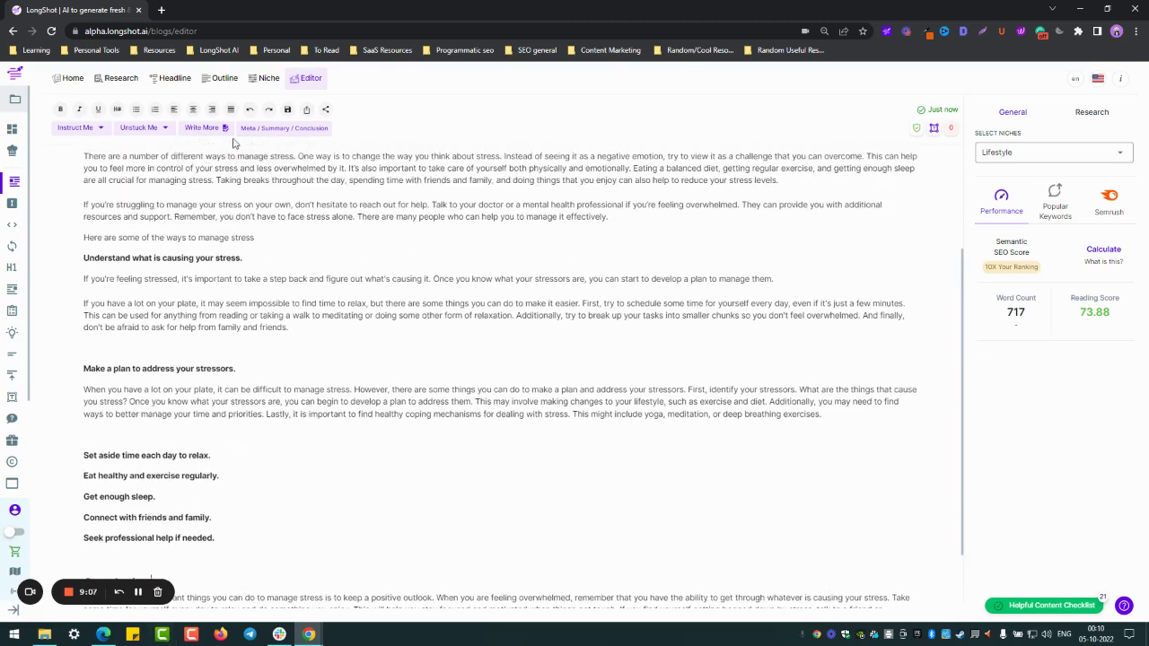
- Browse the Meta, Summary and Conclusion generators and generate a meta description
{"action": "left_click", "coordinate": [271, 131]}
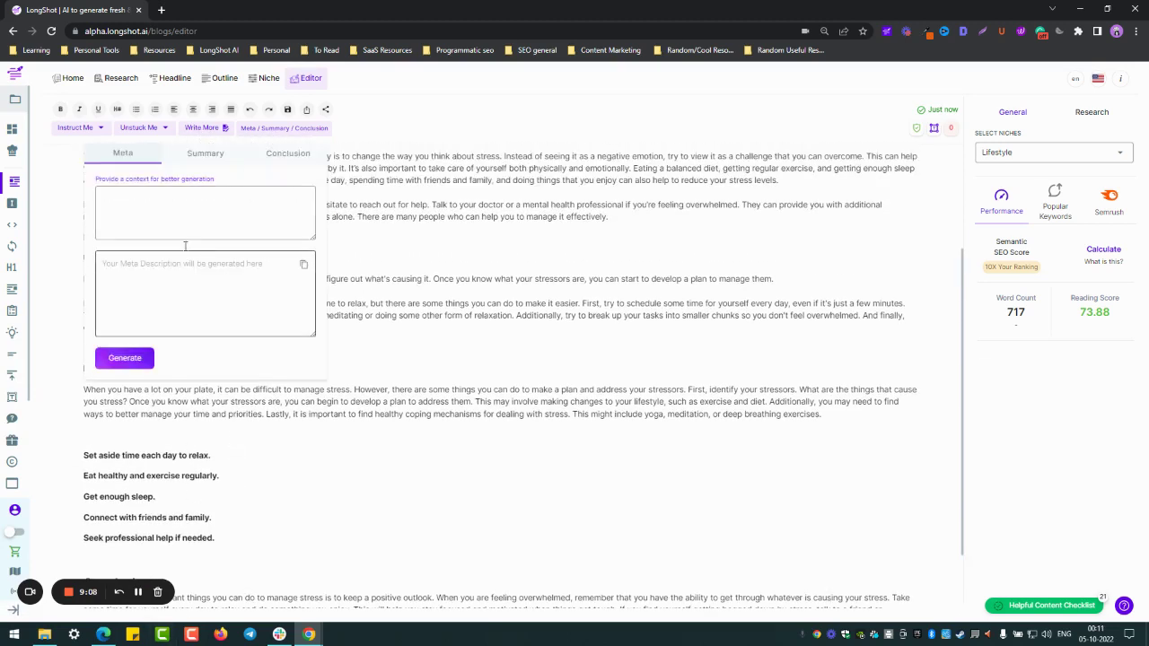
{"action": "left_click", "coordinate": [200, 161]}
{"action": "left_click", "coordinate": [303, 162]}
{"action": "left_click", "coordinate": [122, 154]}
{"action": "left_click", "coordinate": [125, 358]}
- Close the generator and insert a blank line between the title and the intro
{"action": "scroll", "coordinate": [457, 332], "scroll_direction": "up", "scroll_amount": 2}
{"action": "scroll", "coordinate": [457, 332], "scroll_direction": "up", "scroll_amount": 1}
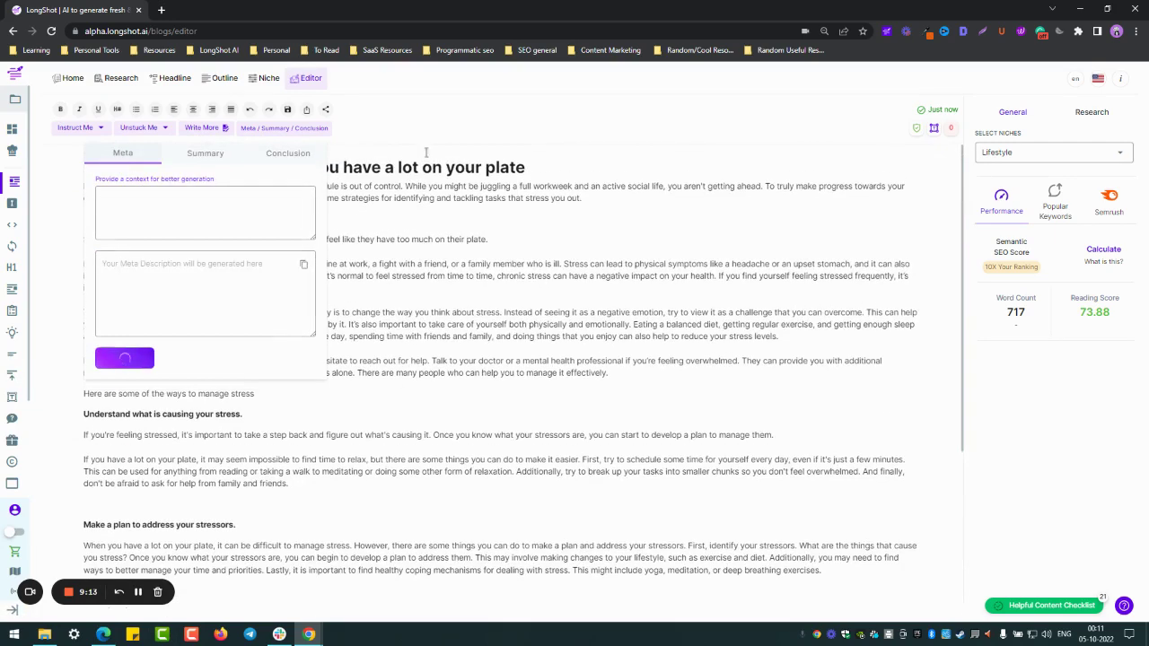
{"action": "left_click", "coordinate": [434, 164]}
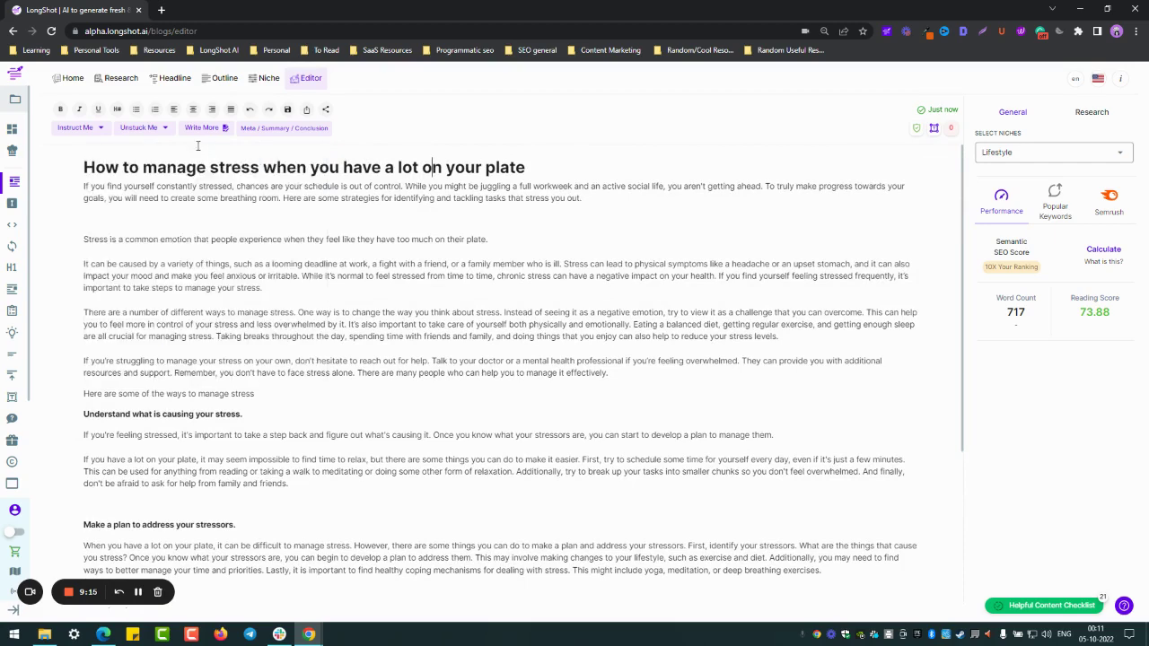
{"action": "left_click", "coordinate": [213, 133]}
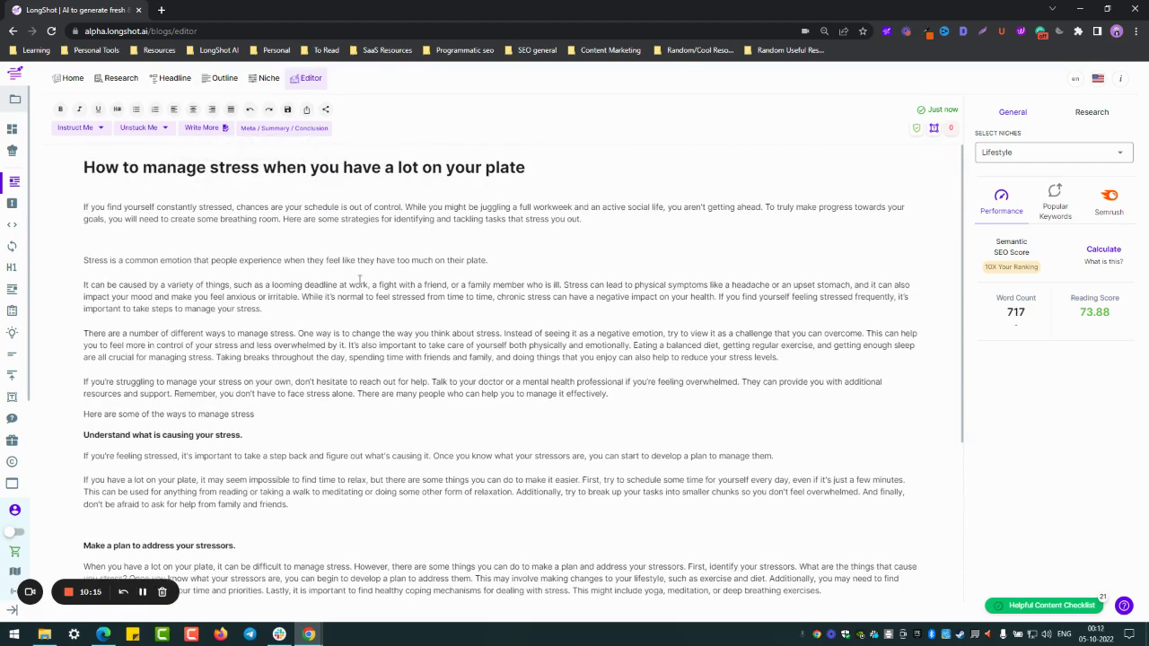